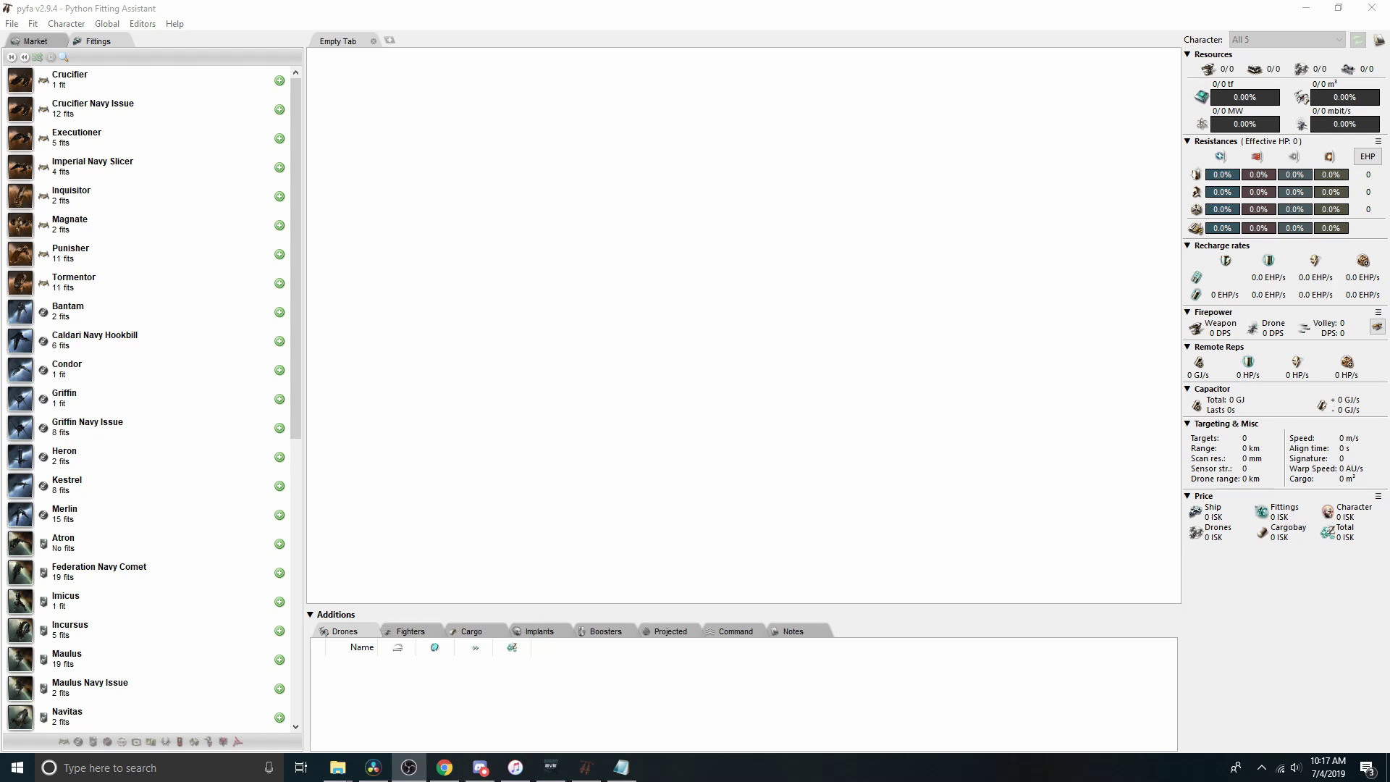
Switch to the Notepad window with the Atron fit and copy its entire text, from the ship header through the cargo items.
left_click(621, 769)
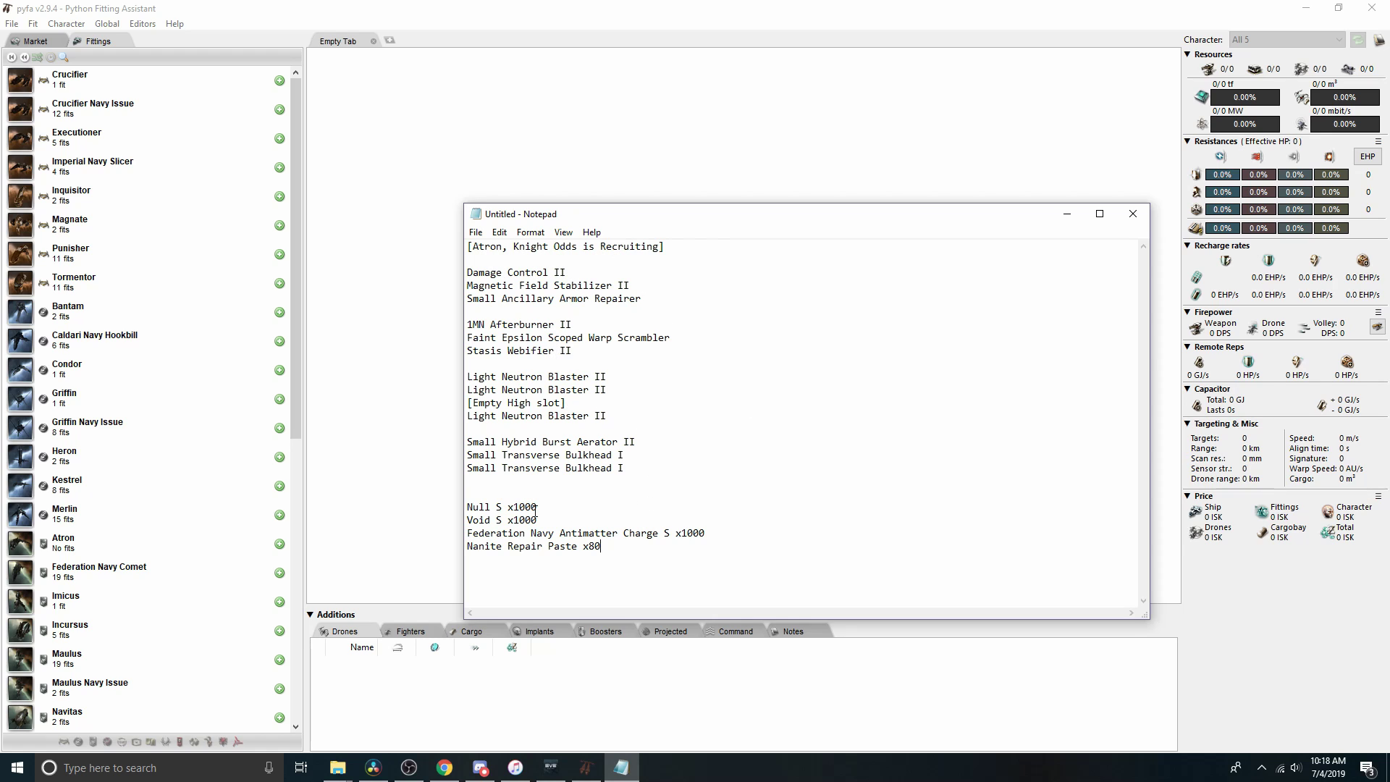
left_click_drag(704, 574, 409, 224)
right_click(513, 277)
left_click(561, 321)
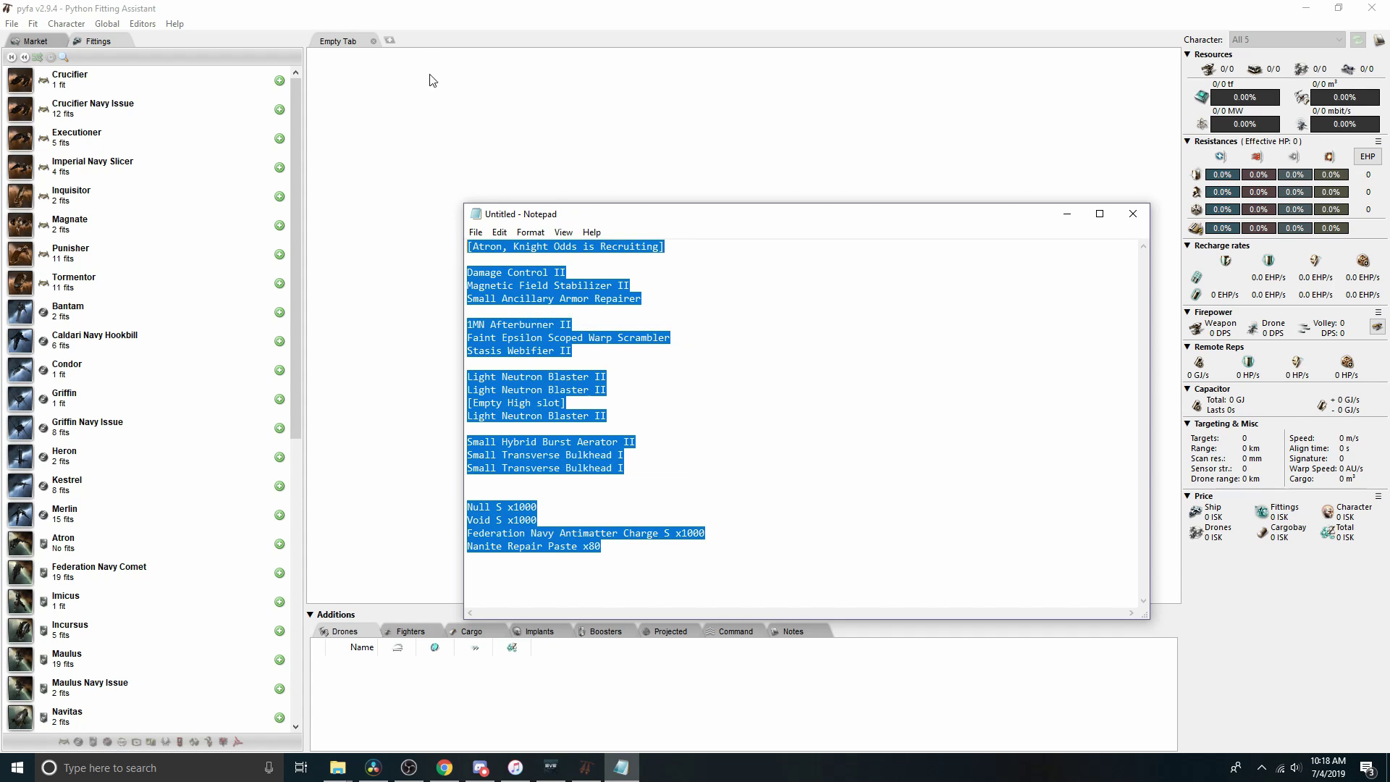
Return to pyfa and import the copied Atron fit from the clipboard.
left_click(441, 15)
left_click(12, 24)
mouse_move(33, 24)
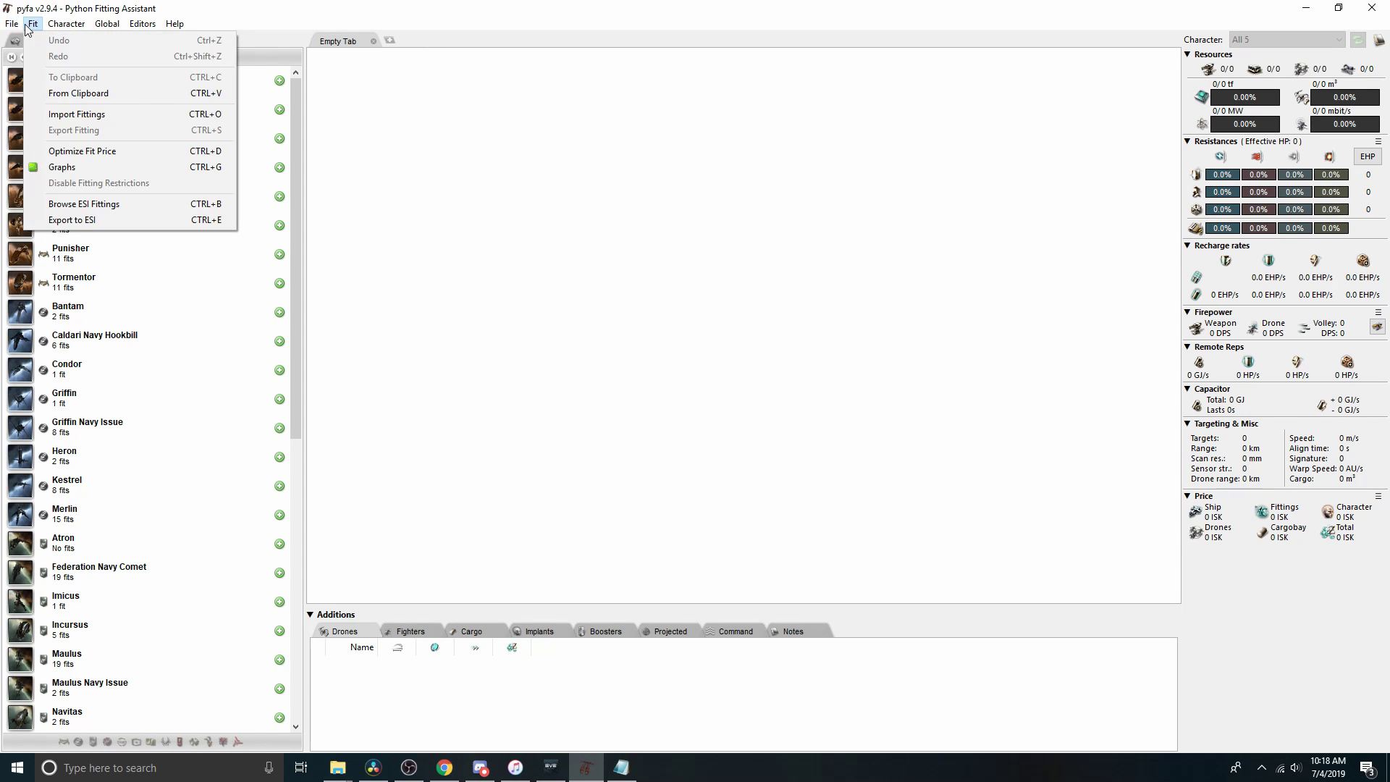
left_click(71, 93)
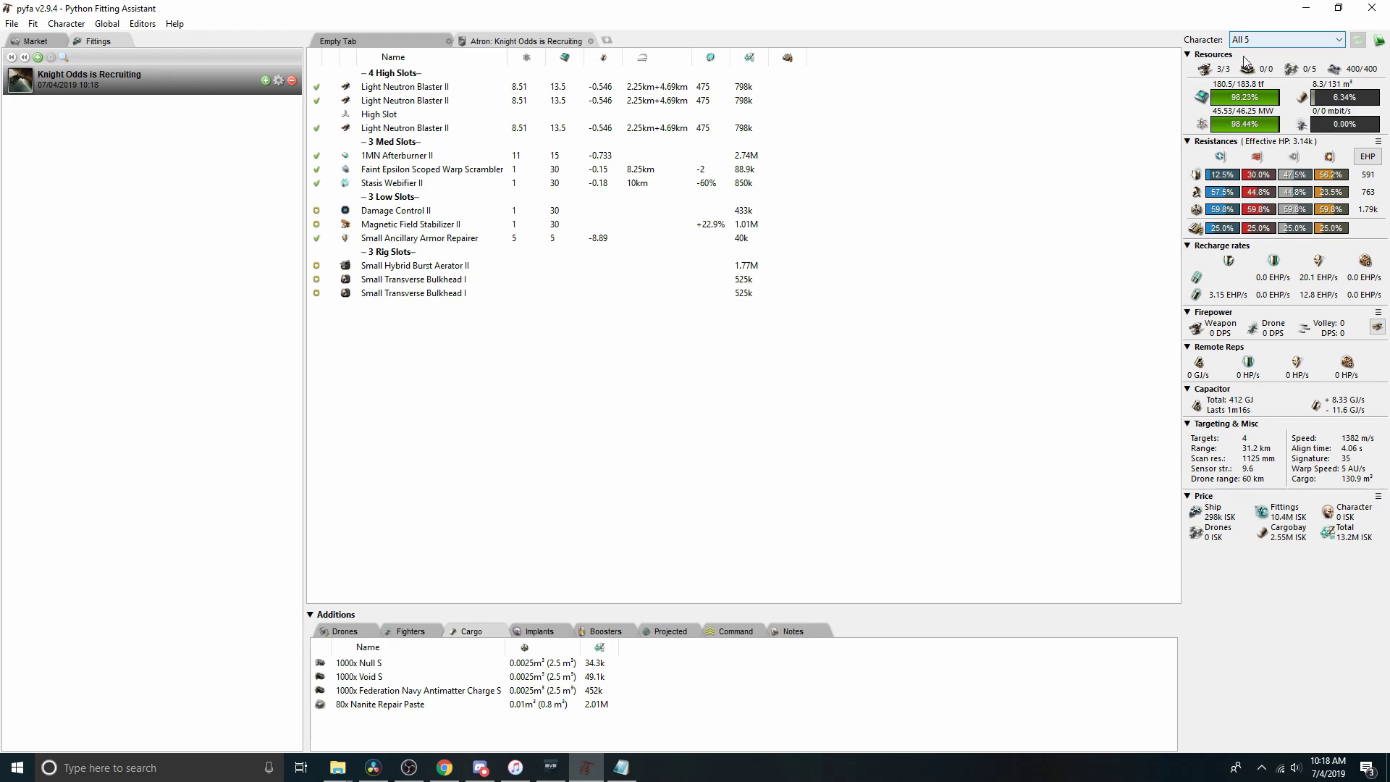
Check the fit's resource usage with the All 0 character and with Atronius selected.
mouse_move(1233, 126)
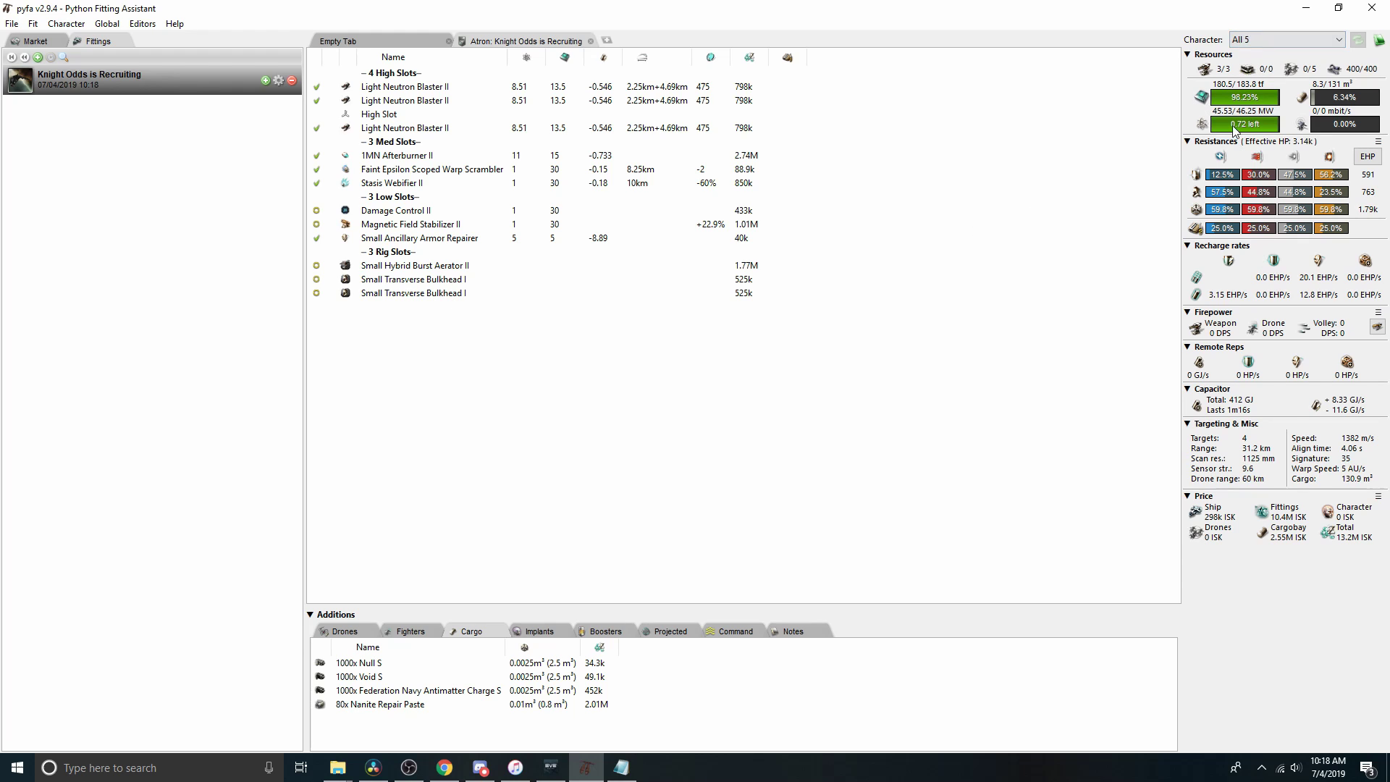
left_click(1266, 44)
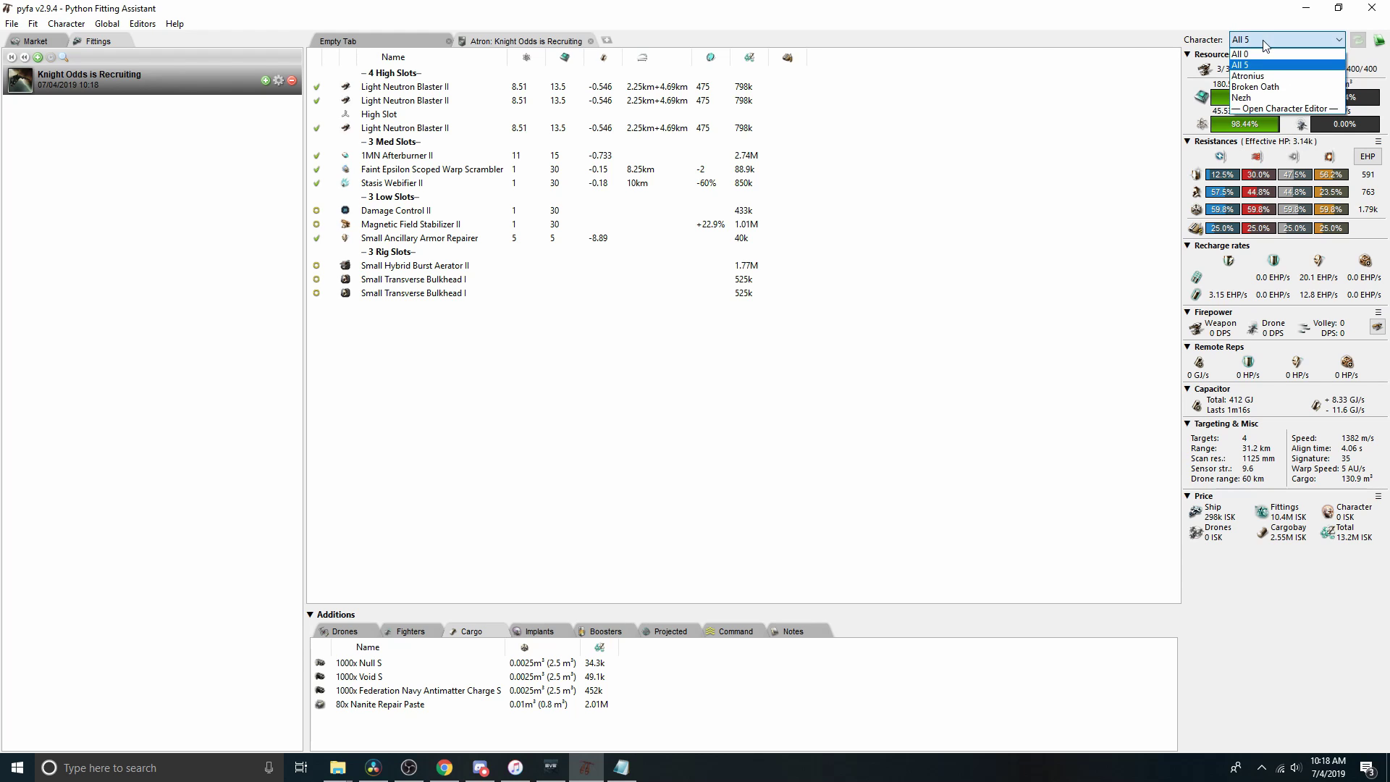
left_click(1256, 54)
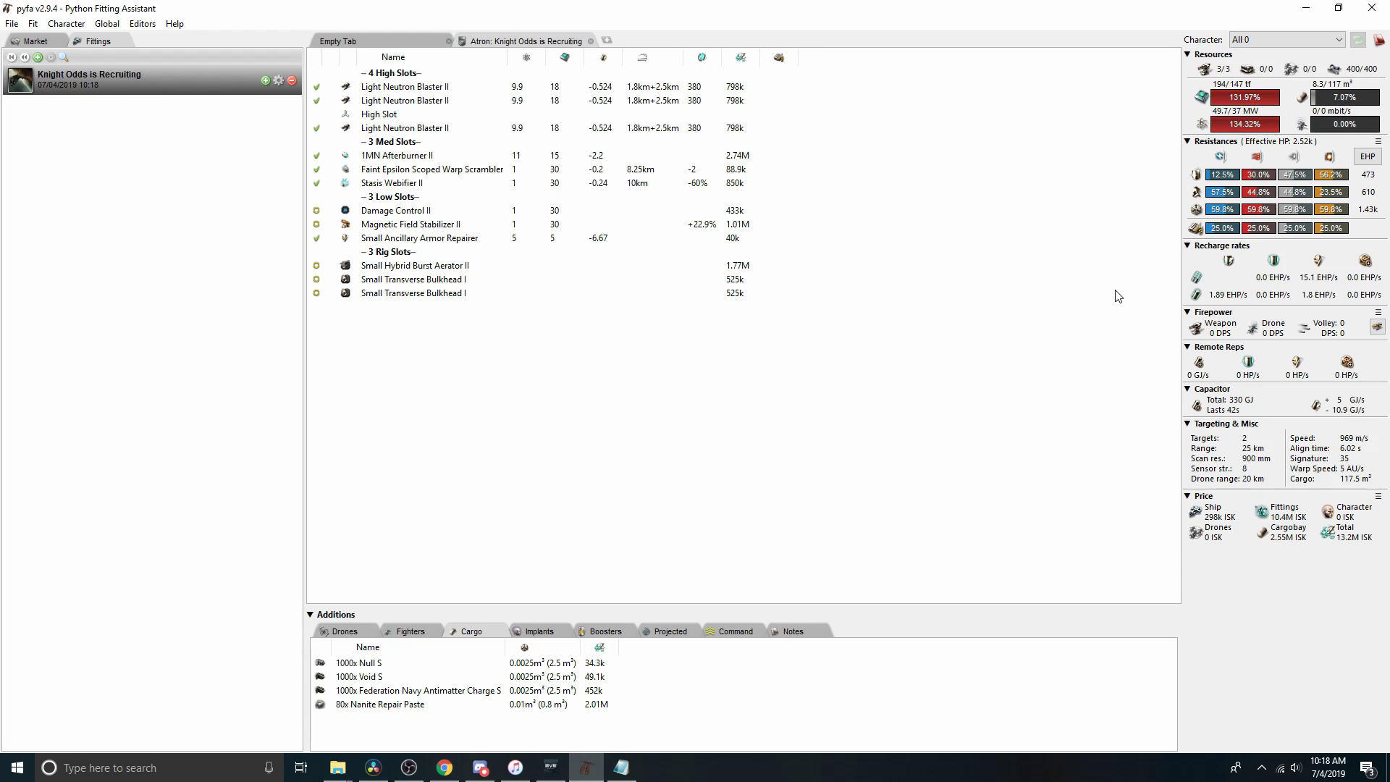
left_click(1291, 46)
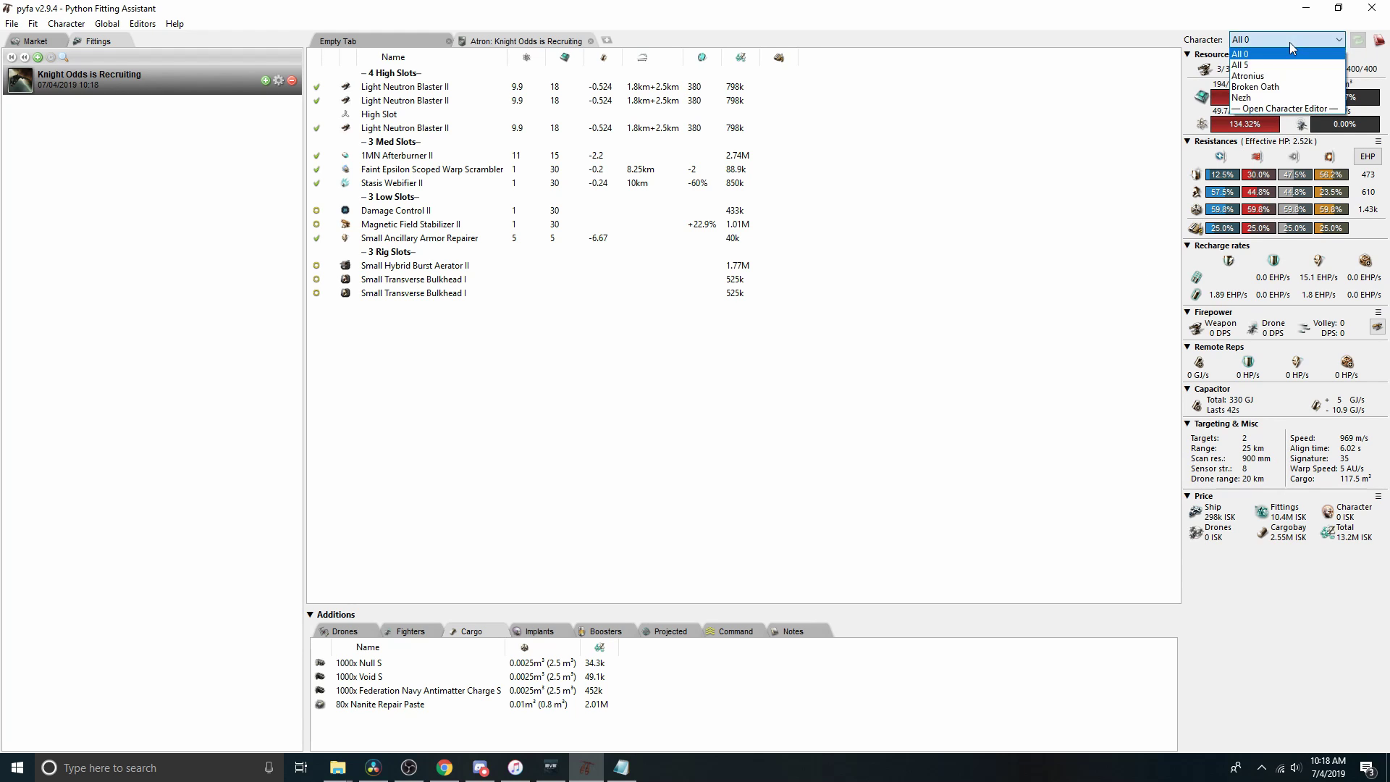
left_click(1266, 78)
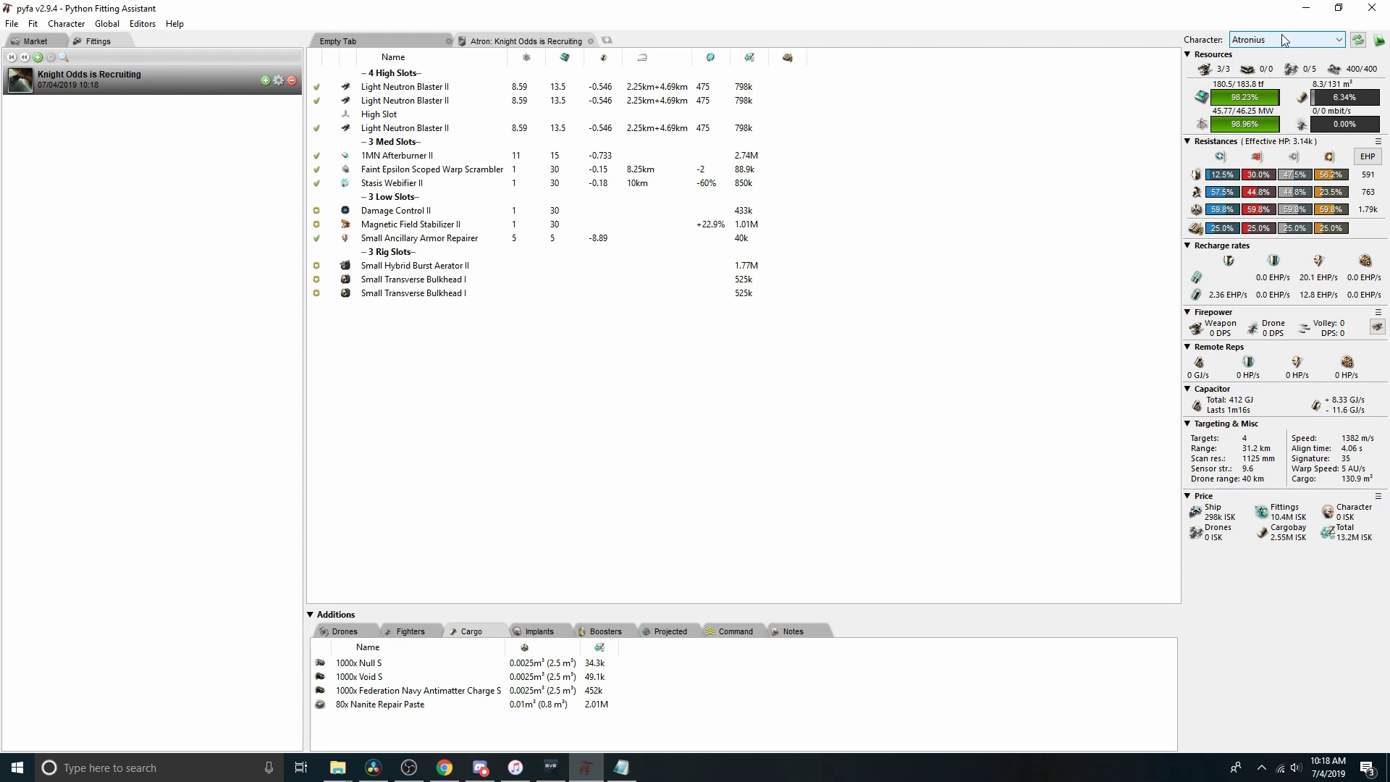
Review the EVE SSO login options and the Drones skill levels for Atronius in the Character Editor, and close it.
left_click(1283, 40)
left_click(1264, 109)
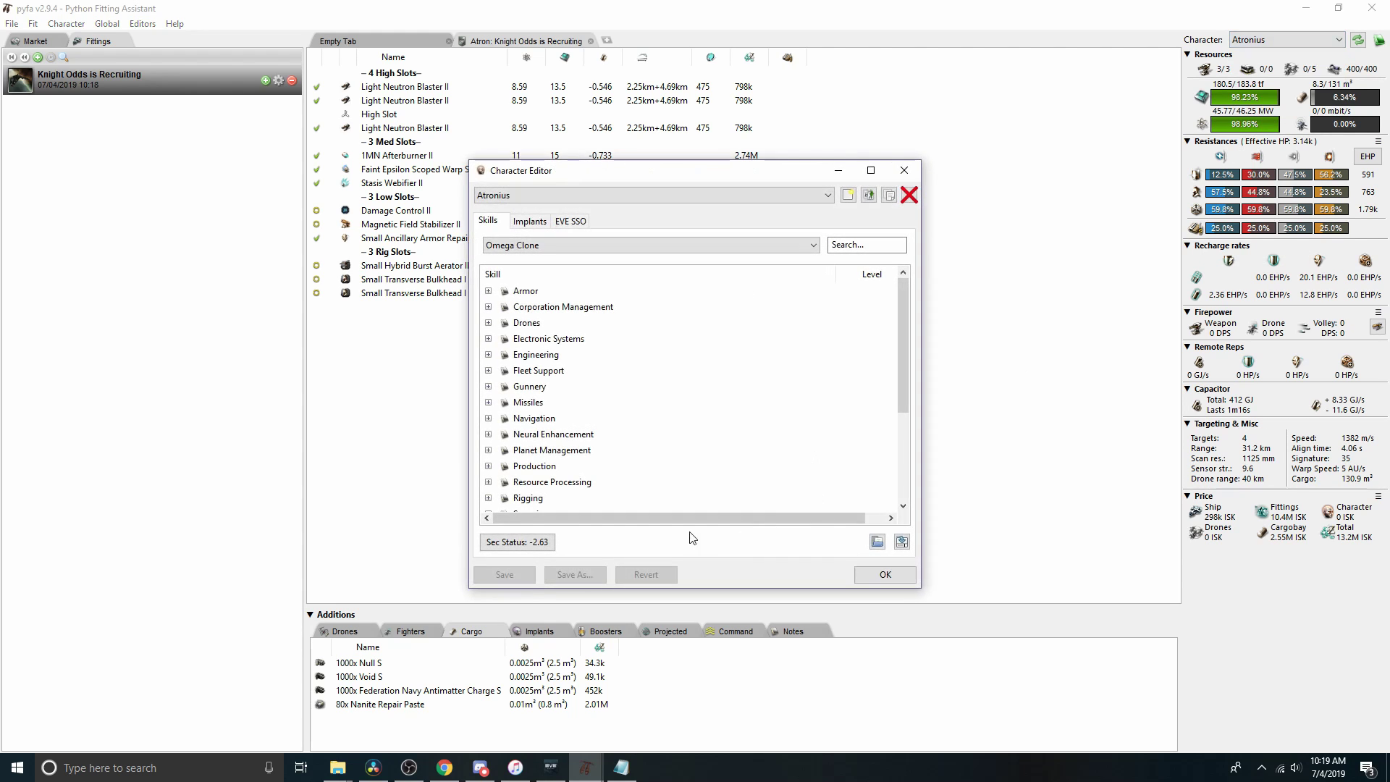
left_click(570, 220)
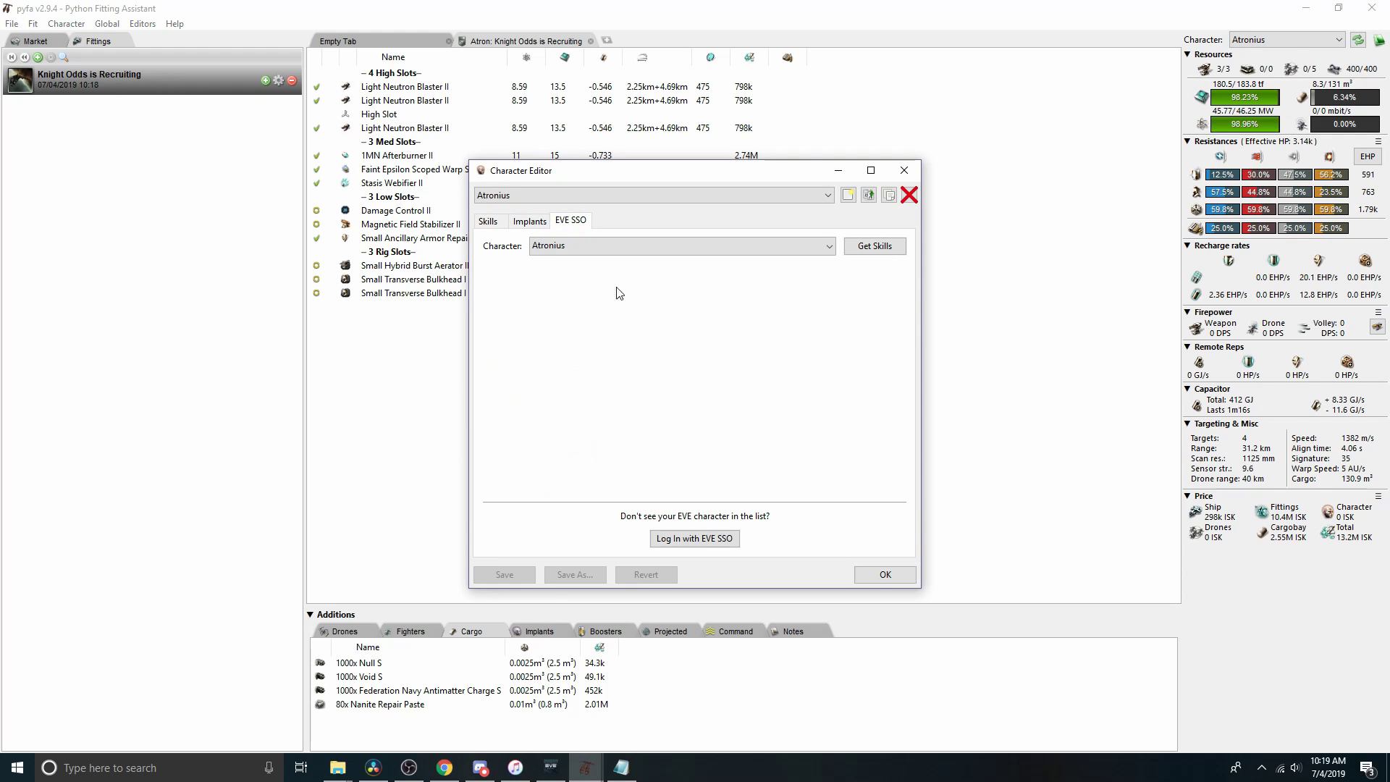
left_click(690, 539)
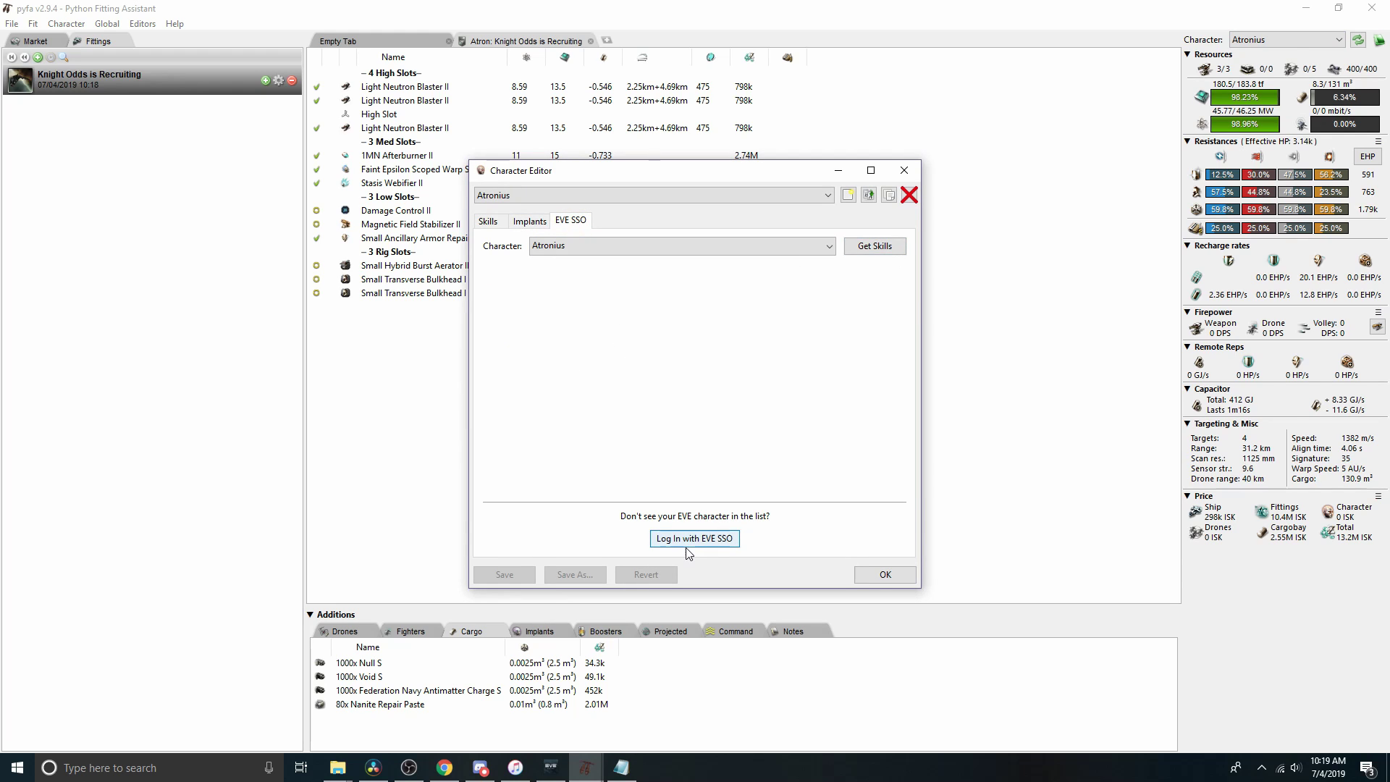
left_click(867, 250)
left_click(488, 221)
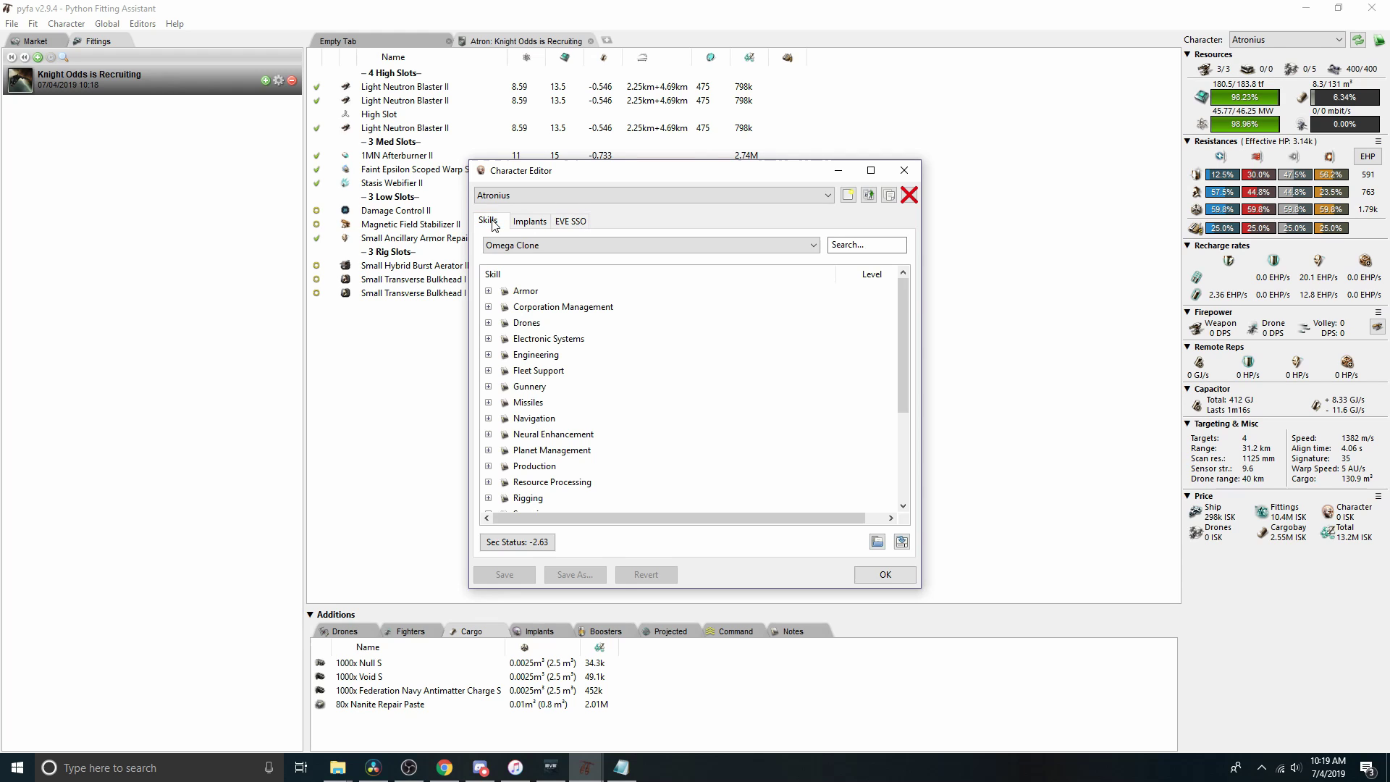
left_click(488, 323)
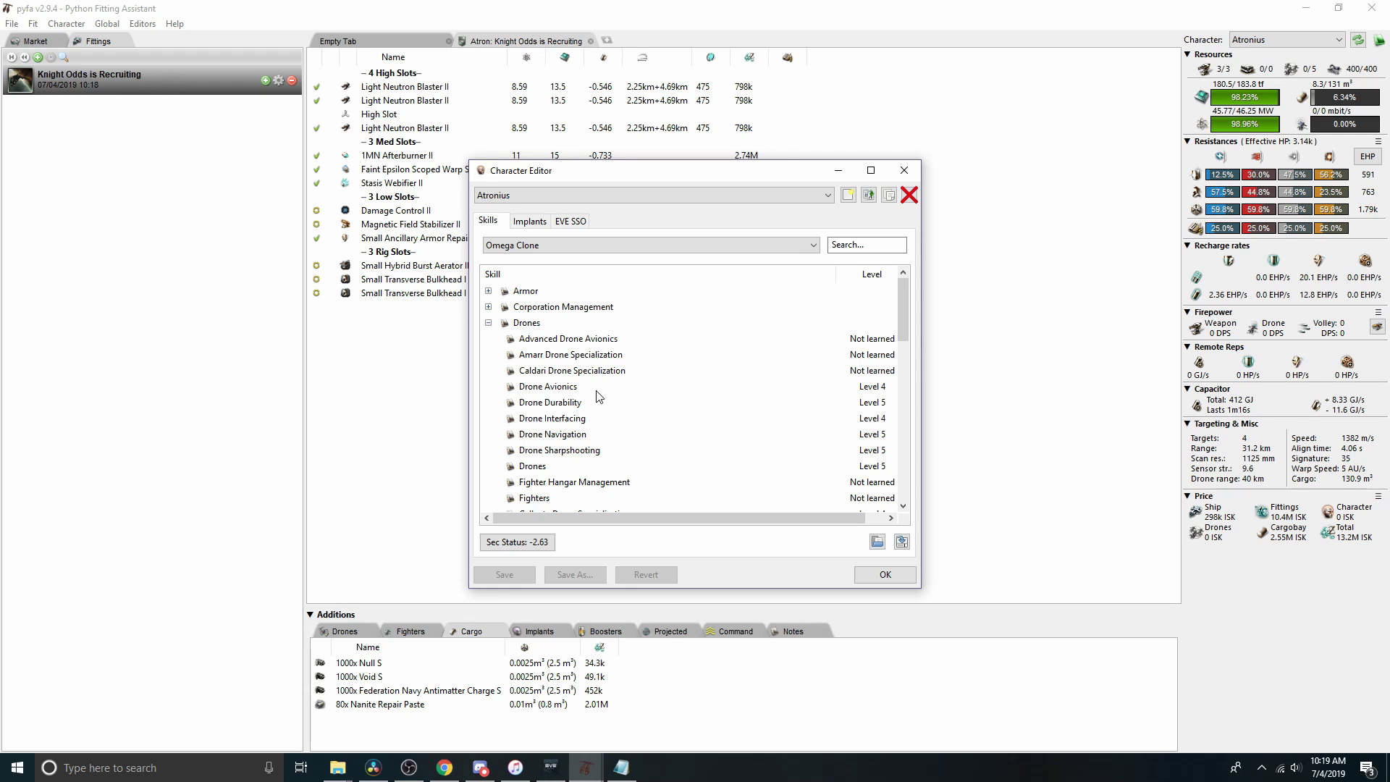
left_click(905, 174)
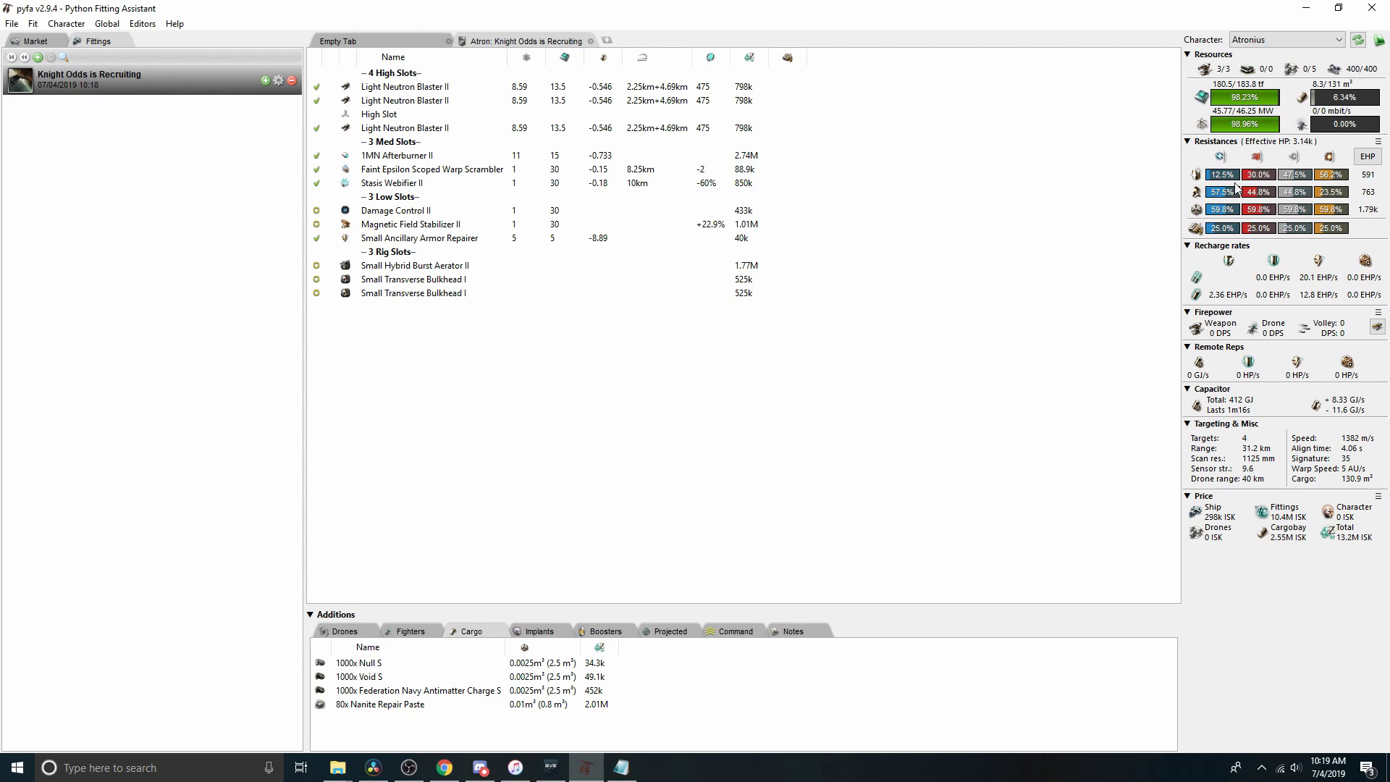
Toggle between effective and raw HP and back, and set the incoming damage pattern to the [T2] Hail projectile ammo.
left_click(1367, 158)
left_click(1368, 157)
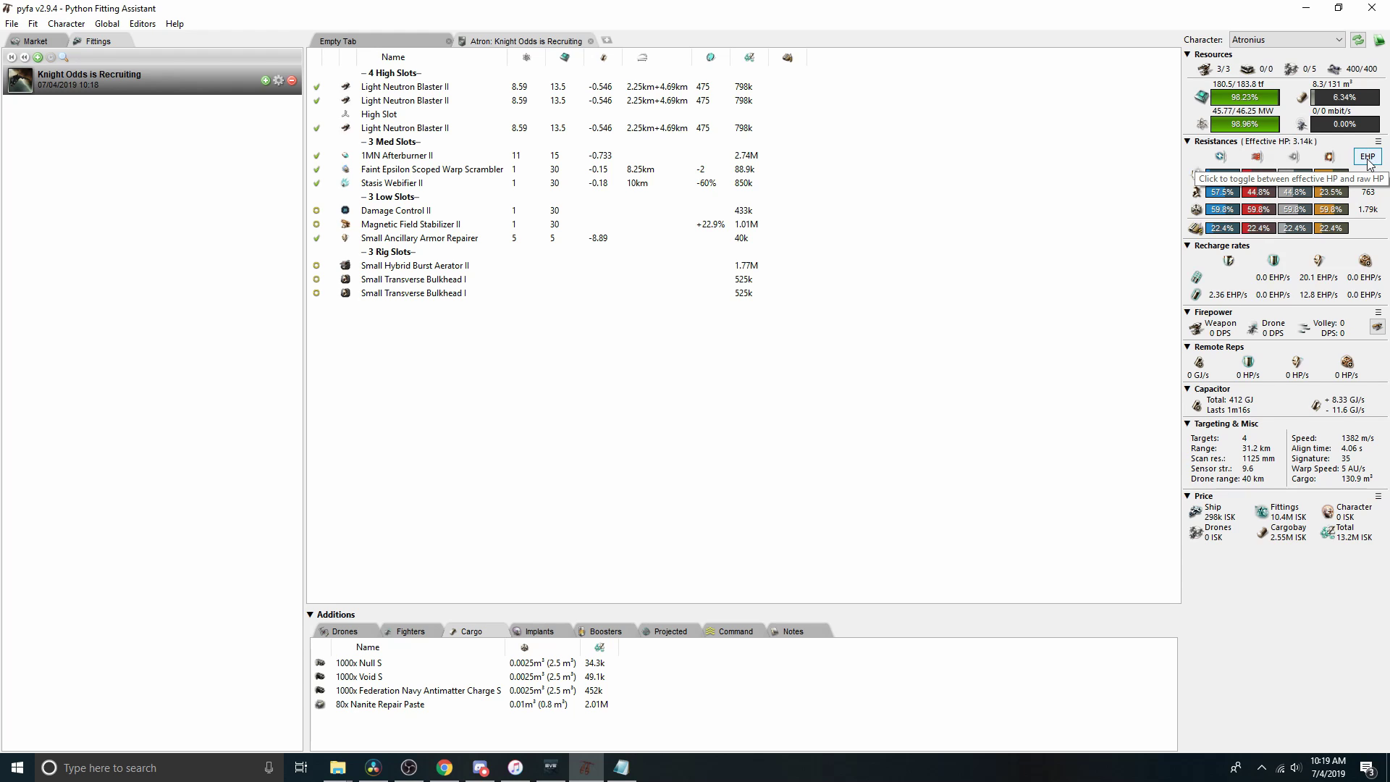
right_click(1197, 230)
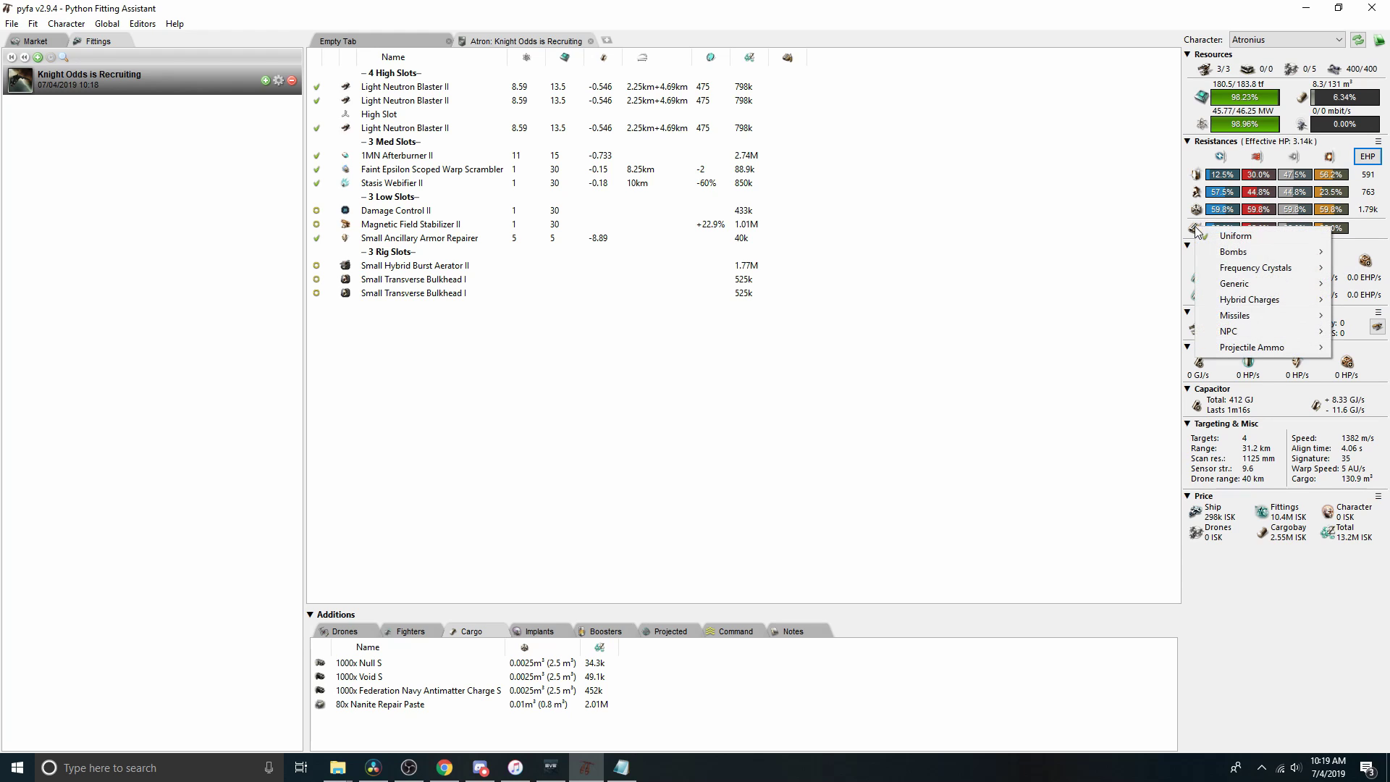
right_click(1197, 230)
right_click(1199, 229)
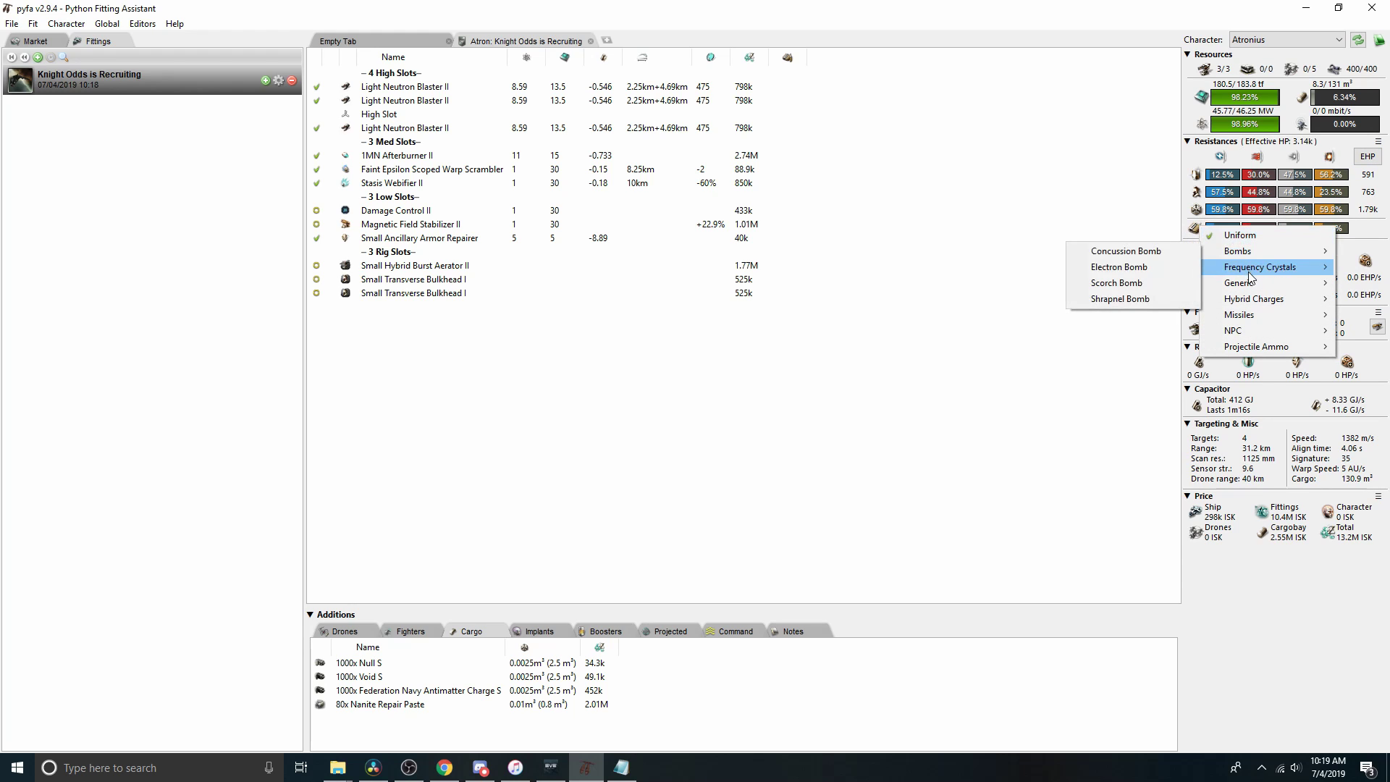
mouse_move(1252, 303)
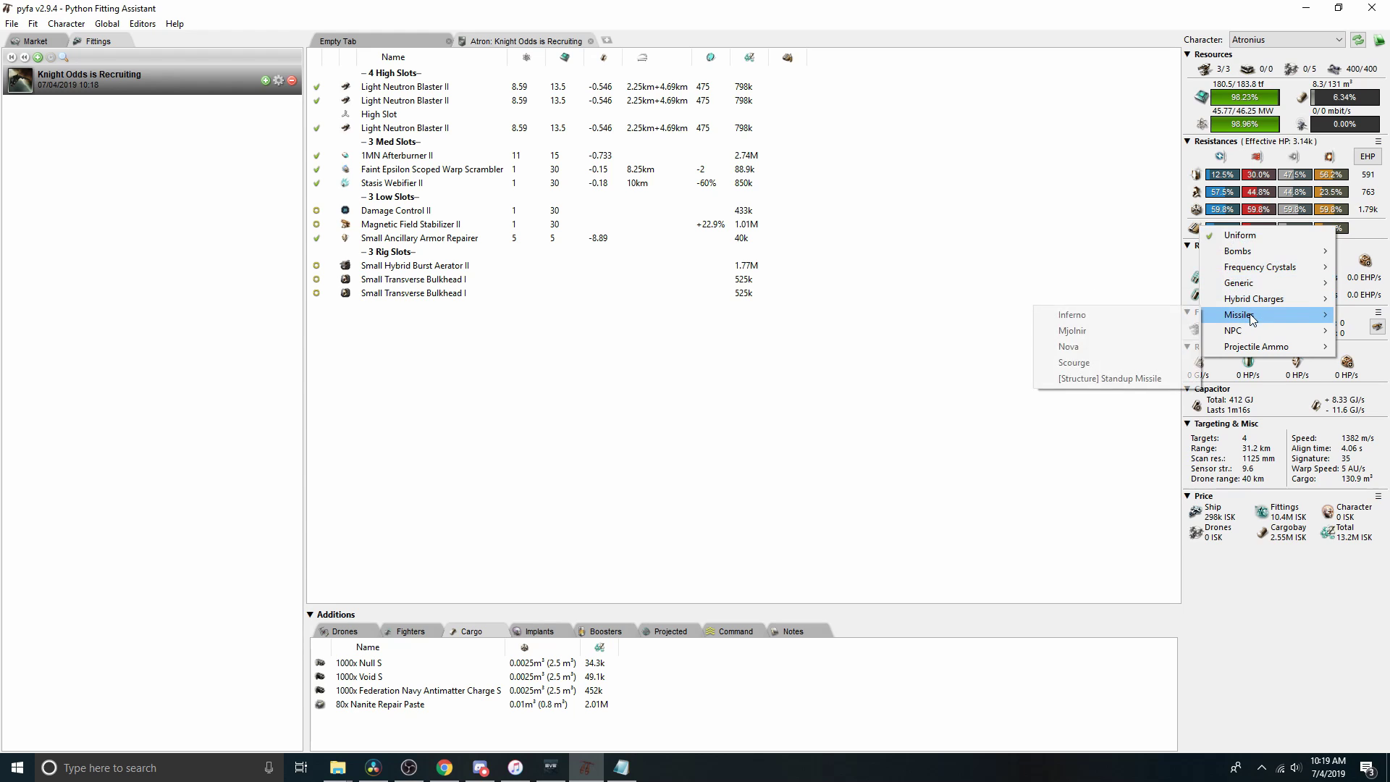
mouse_move(1252, 351)
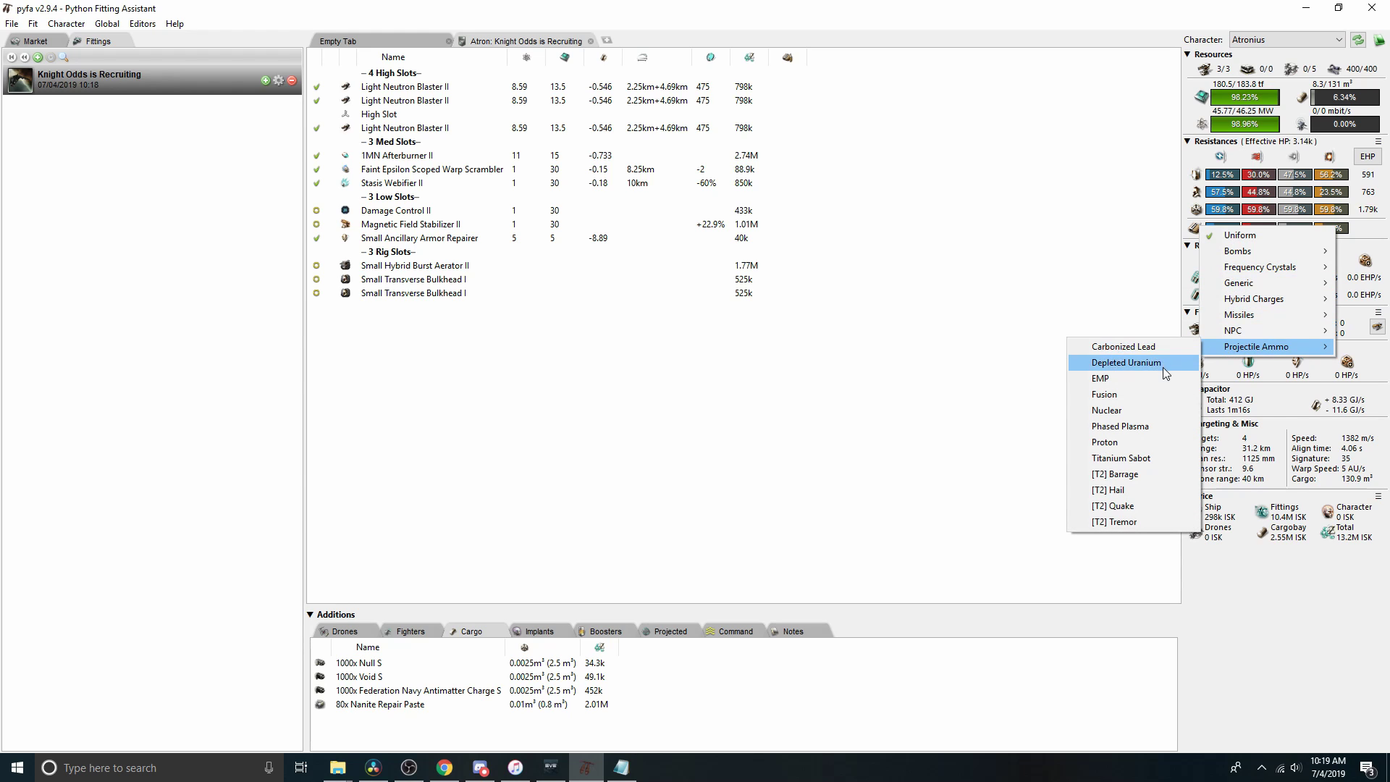
left_click(1132, 493)
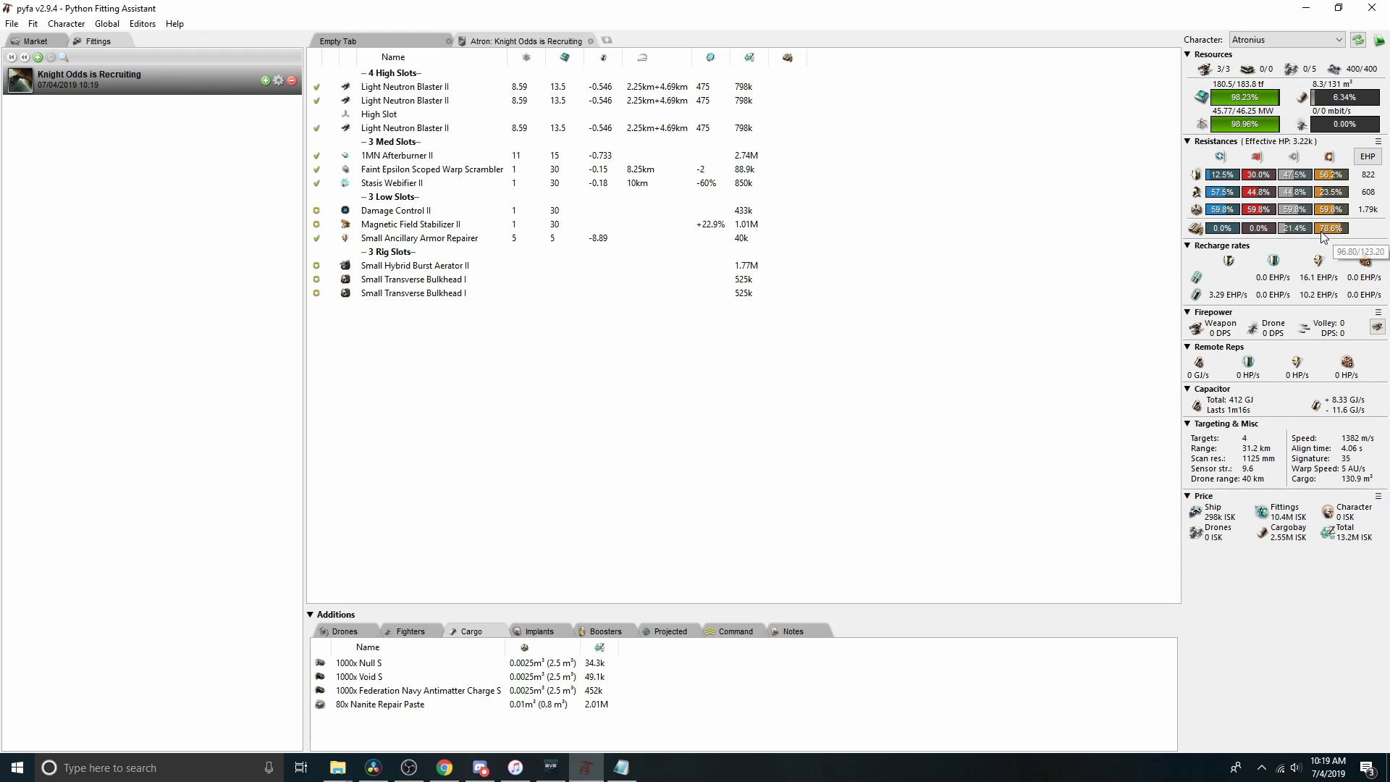
Inspect the damage pattern breakdown and shield HP, and restore the incoming damage pattern to Uniform.
mouse_move(1295, 236)
mouse_move(1368, 181)
right_click(1195, 230)
left_click(1231, 227)
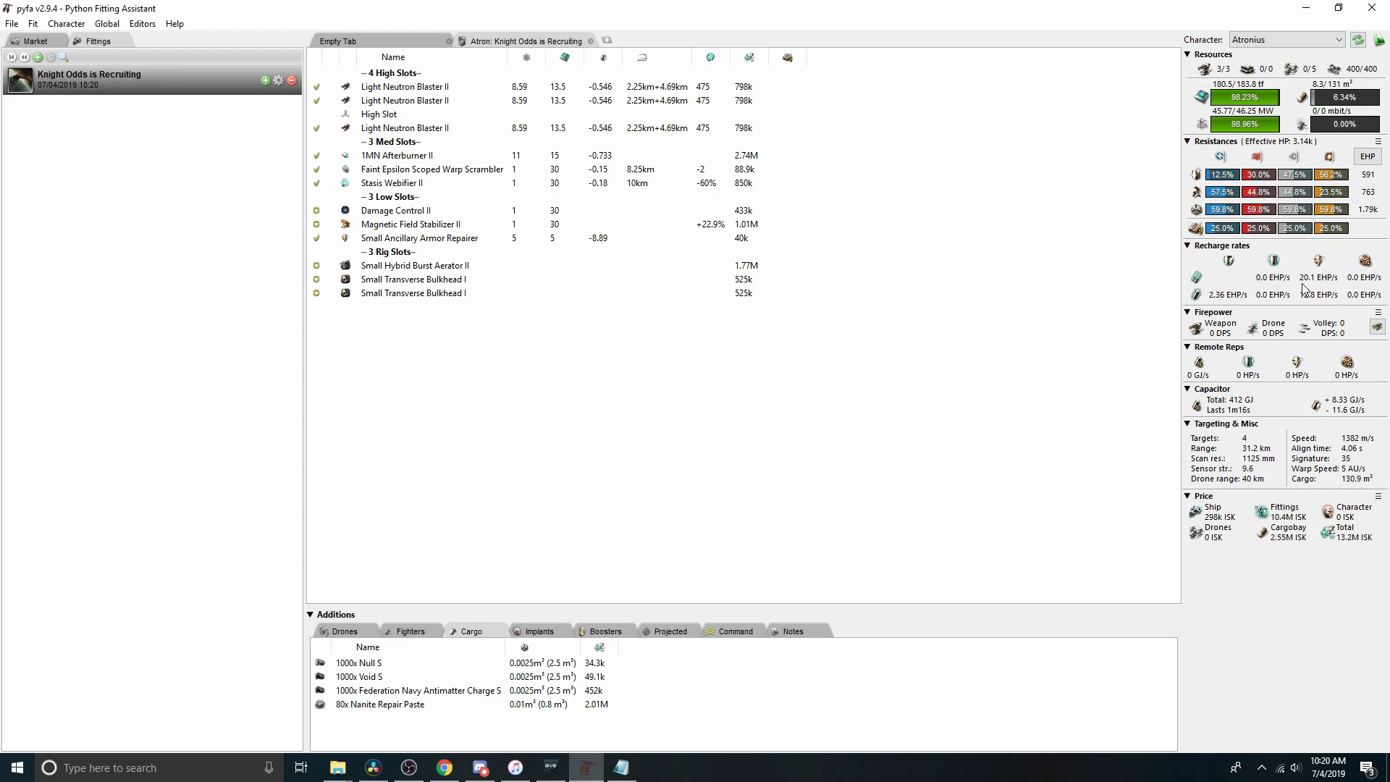
Load Nanite Repair Paste into the Small Ancillary Armor Repairer and set the module to overheated.
right_click(417, 240)
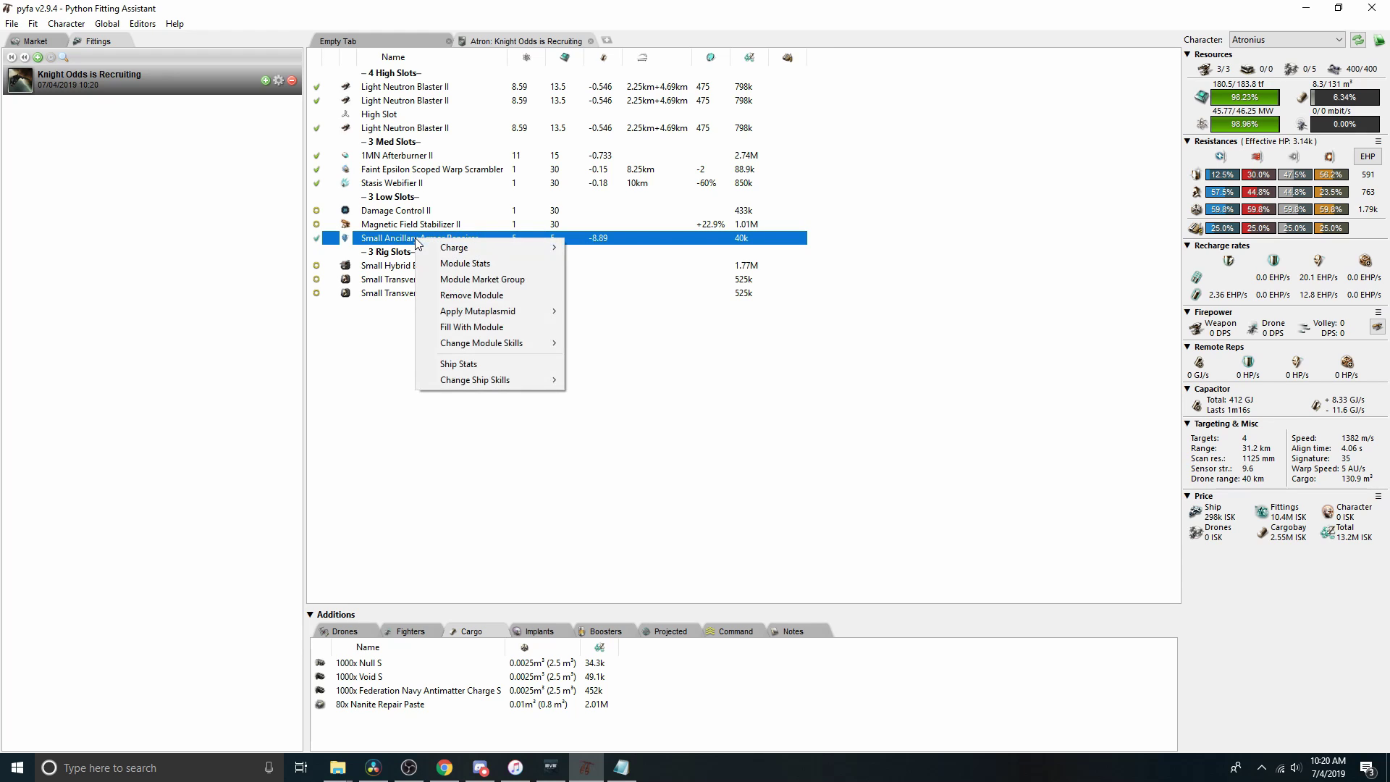
mouse_move(453, 249)
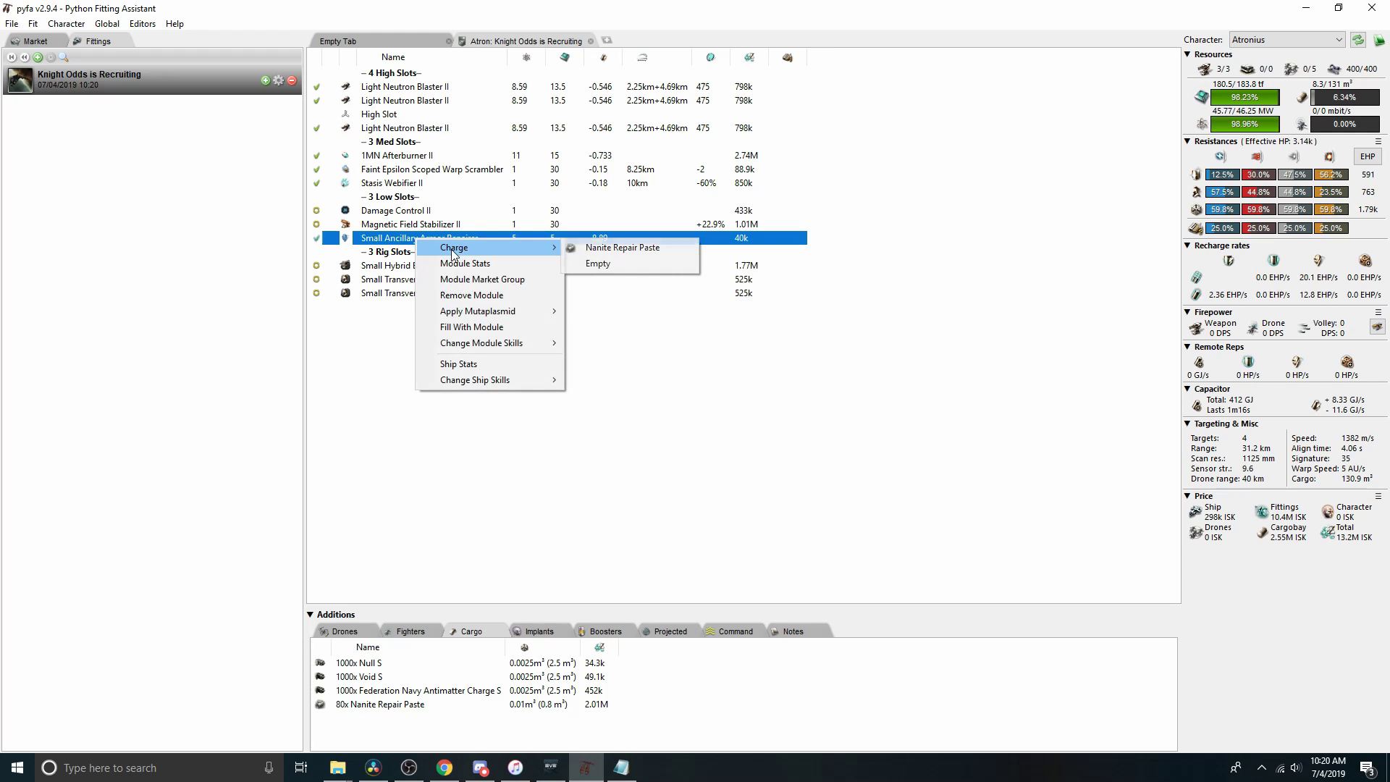
left_click(622, 250)
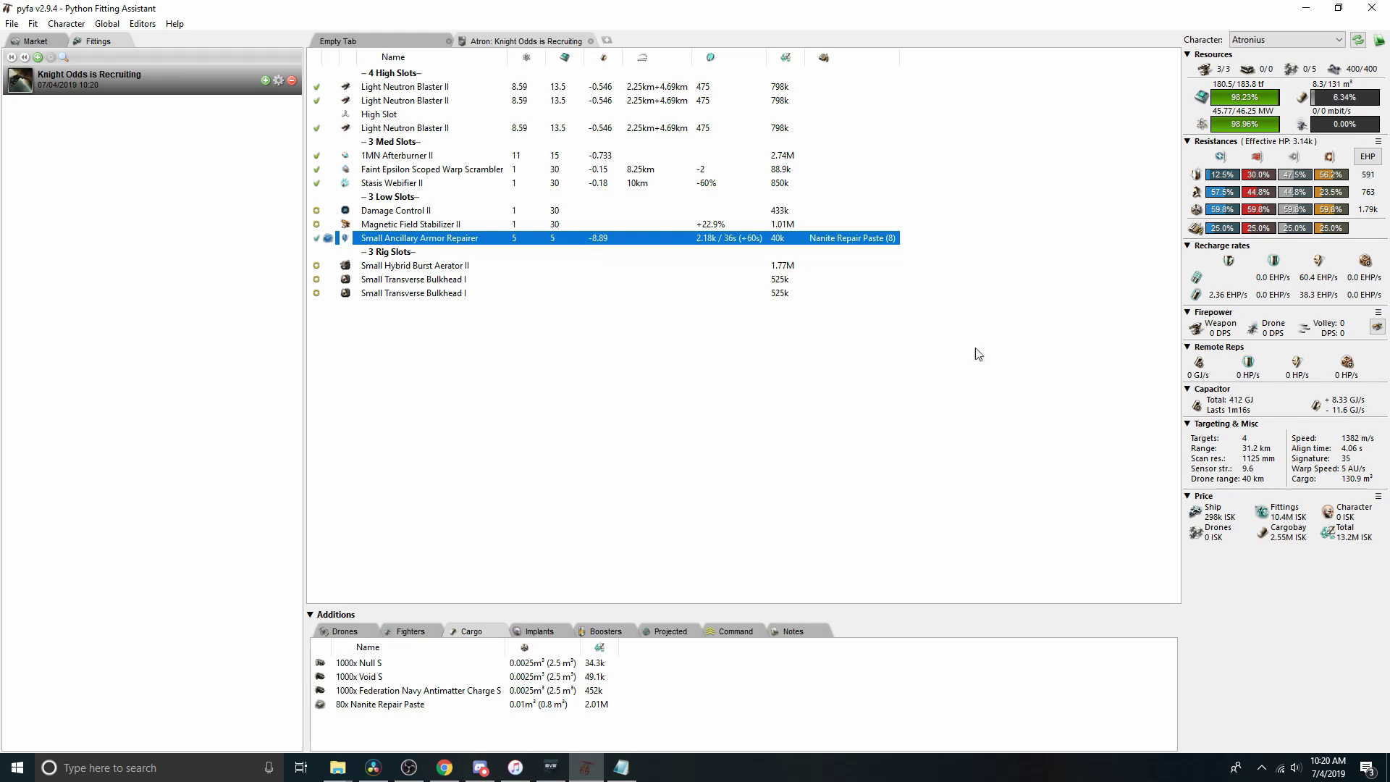
left_click(316, 239)
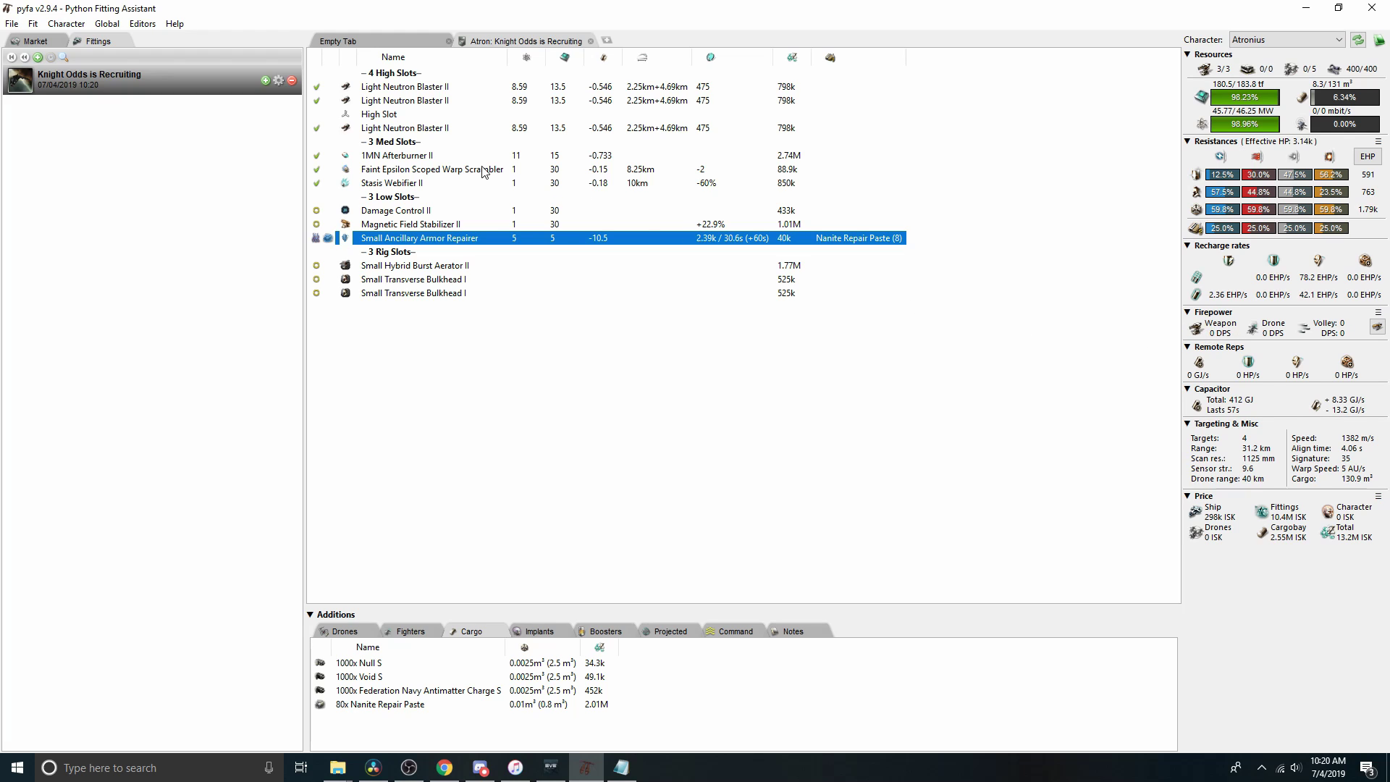
Load Void S into all three Light Neutron Blaster II turrets and set them to overheated.
left_click(406, 88)
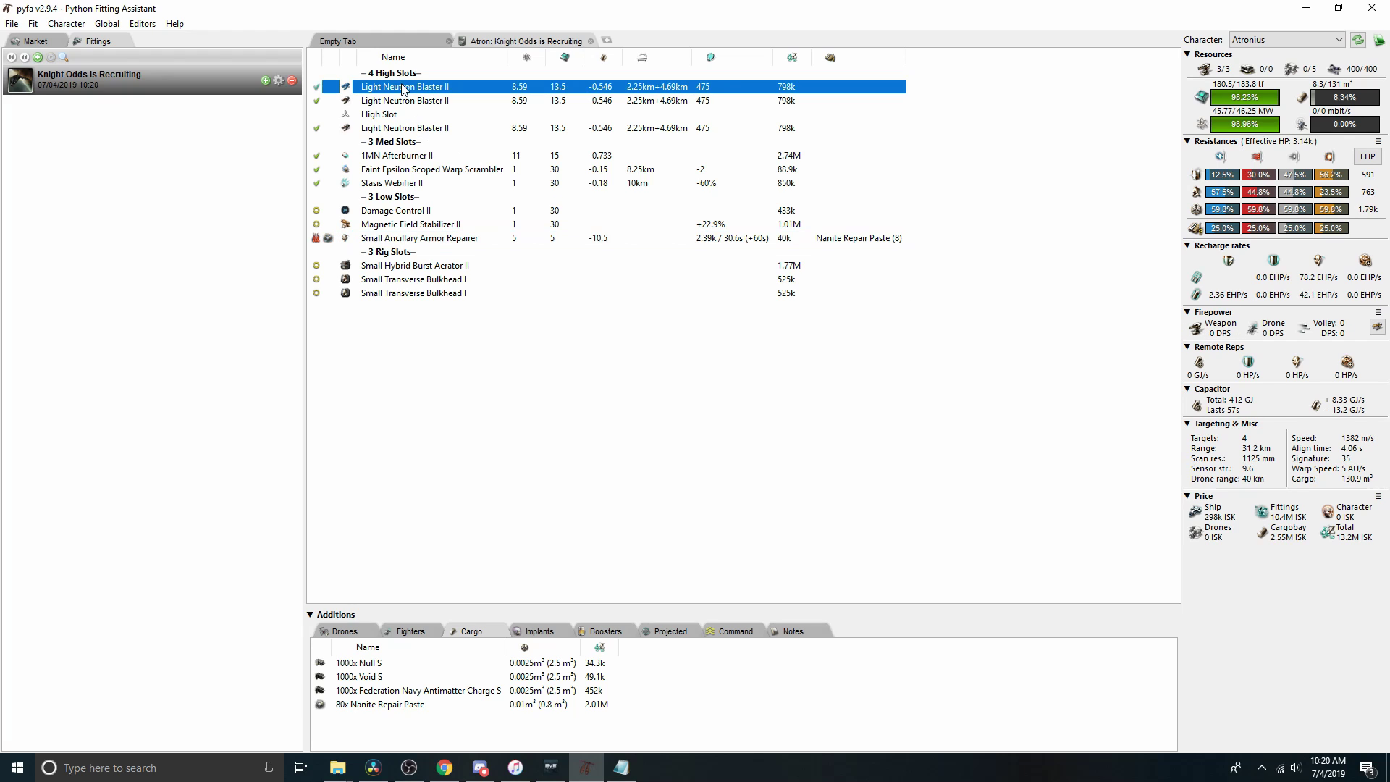
left_click(415, 101, "shift")
left_click(396, 130, "ctrl")
right_click(397, 130)
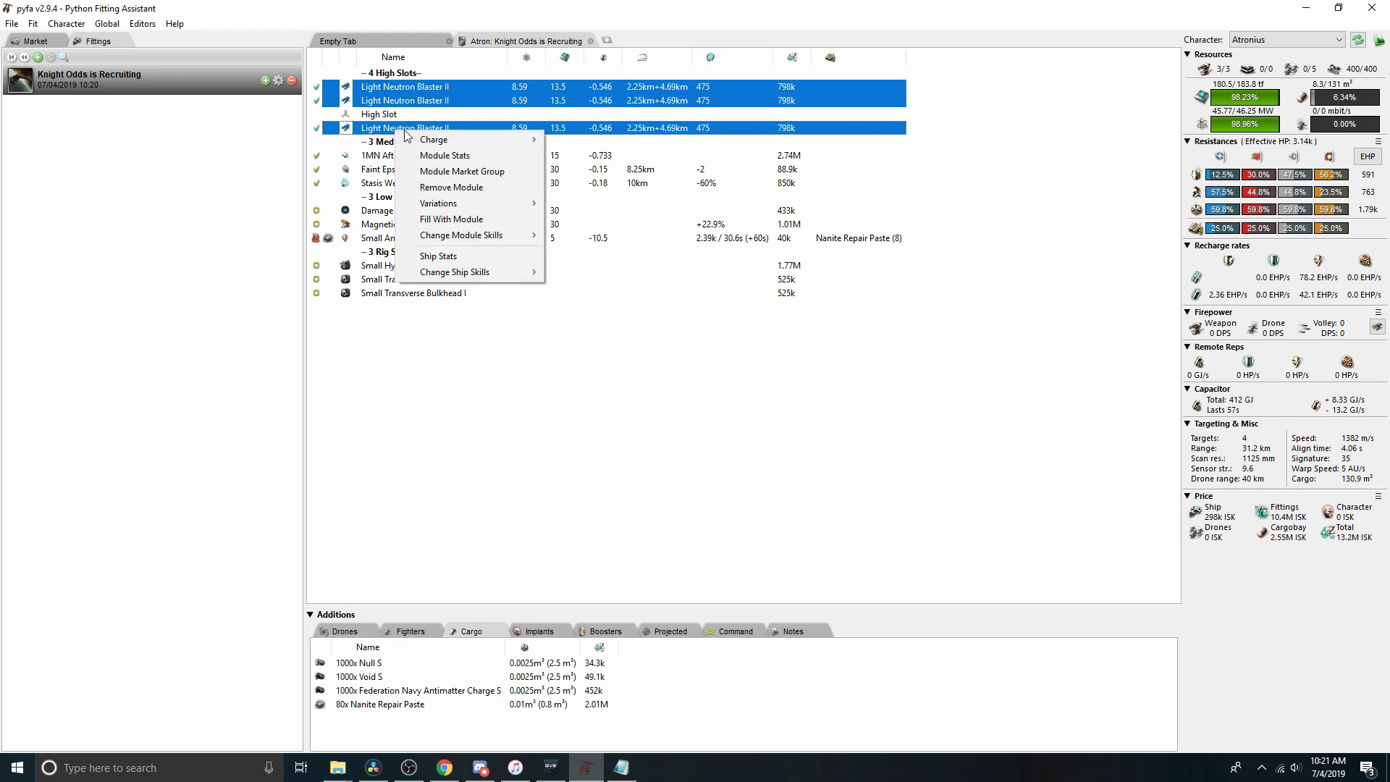
mouse_move(446, 136)
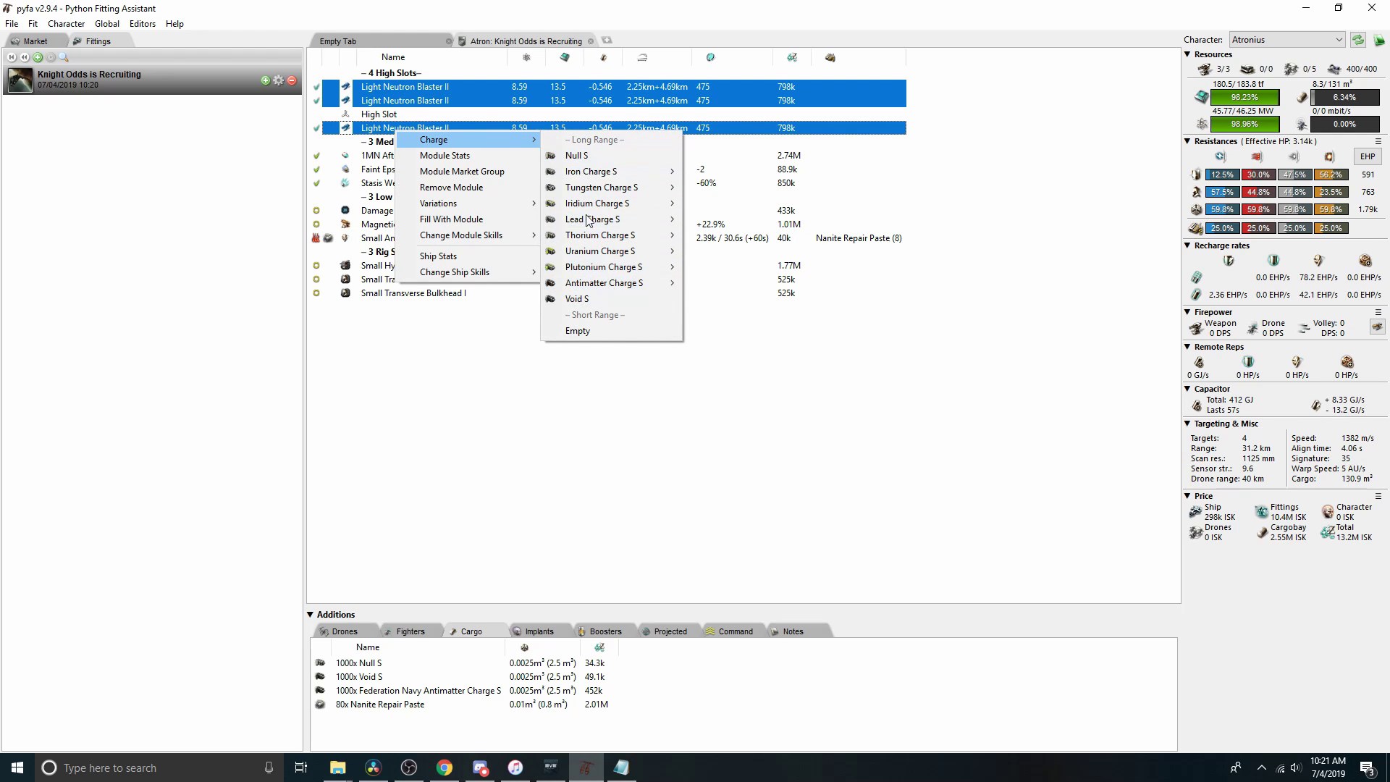
left_click(580, 299)
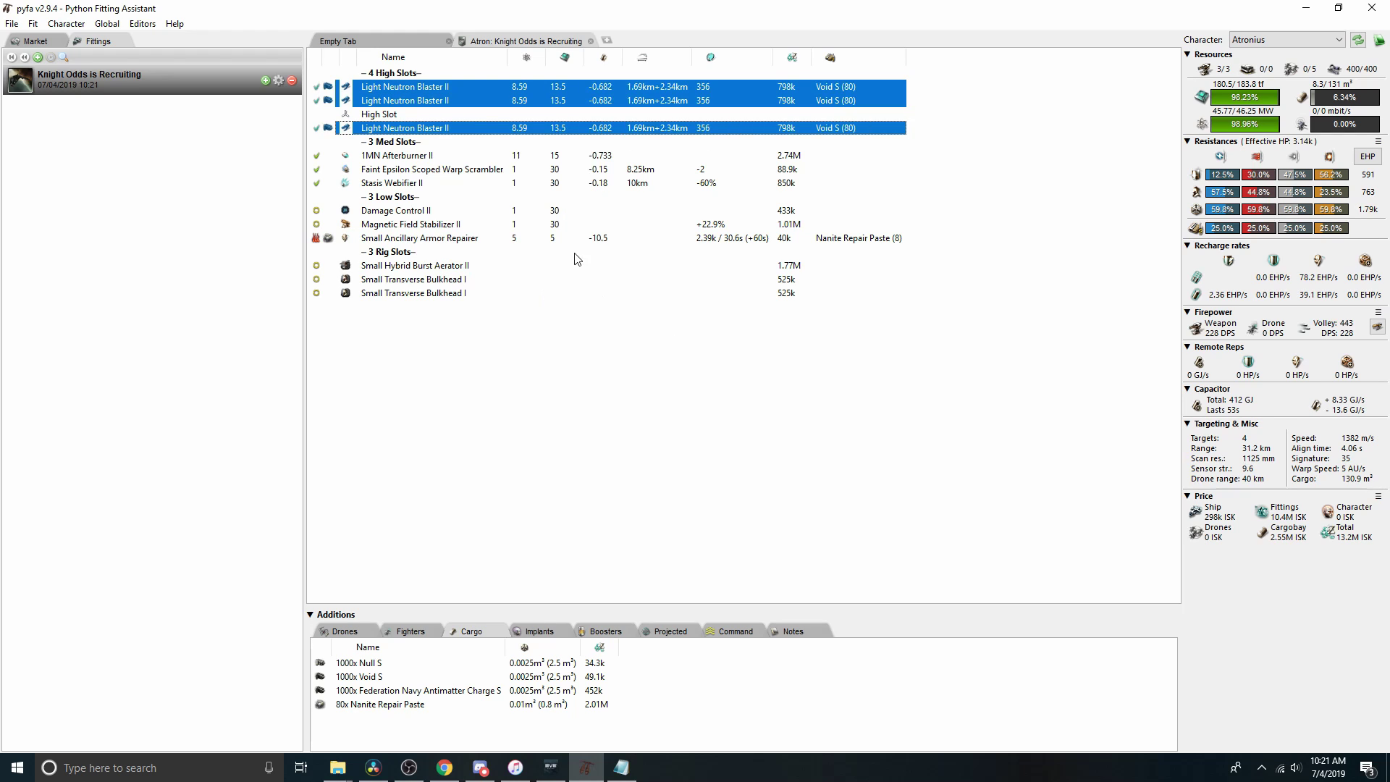
left_click(316, 129)
Set the character to All 5, overheat the 1MN Afterburner II, and check the targeting and speed stats.
left_click(1279, 44)
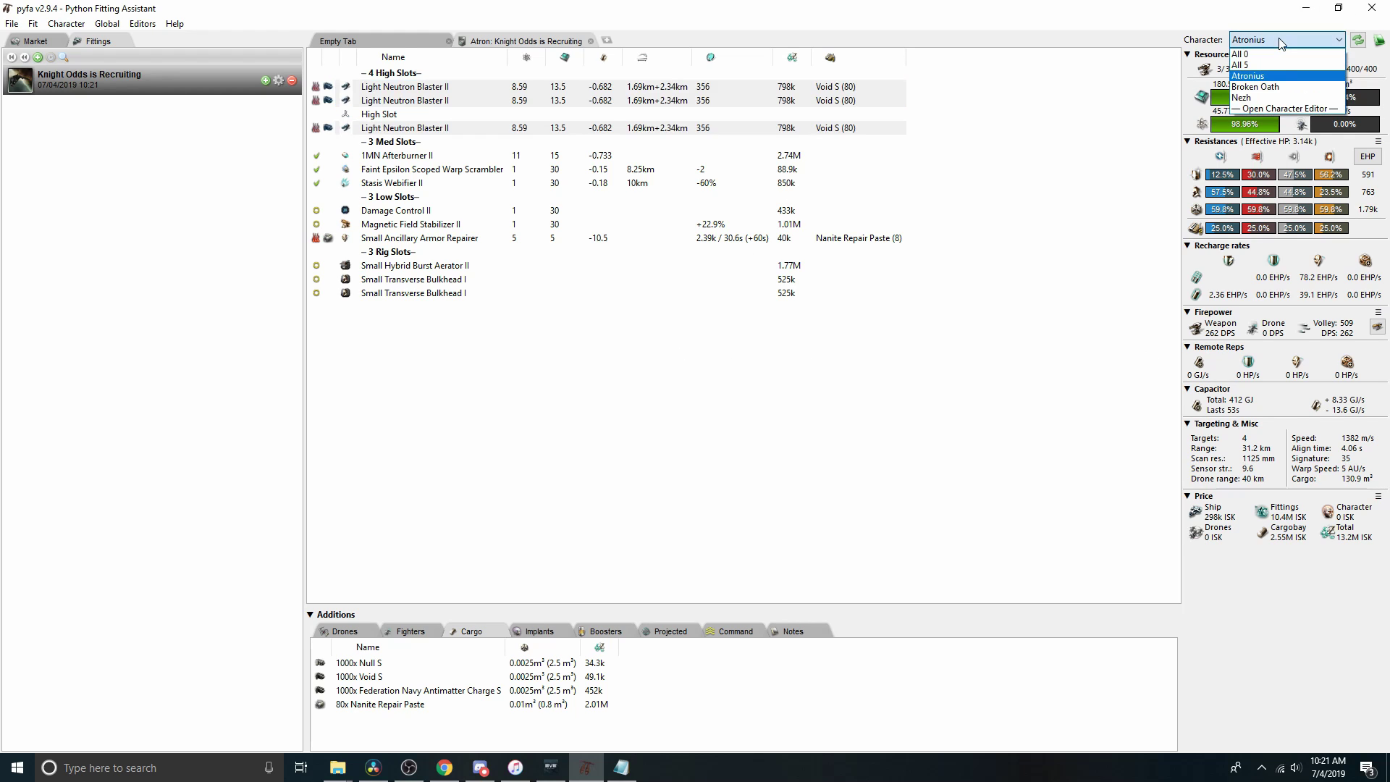
left_click(1271, 66)
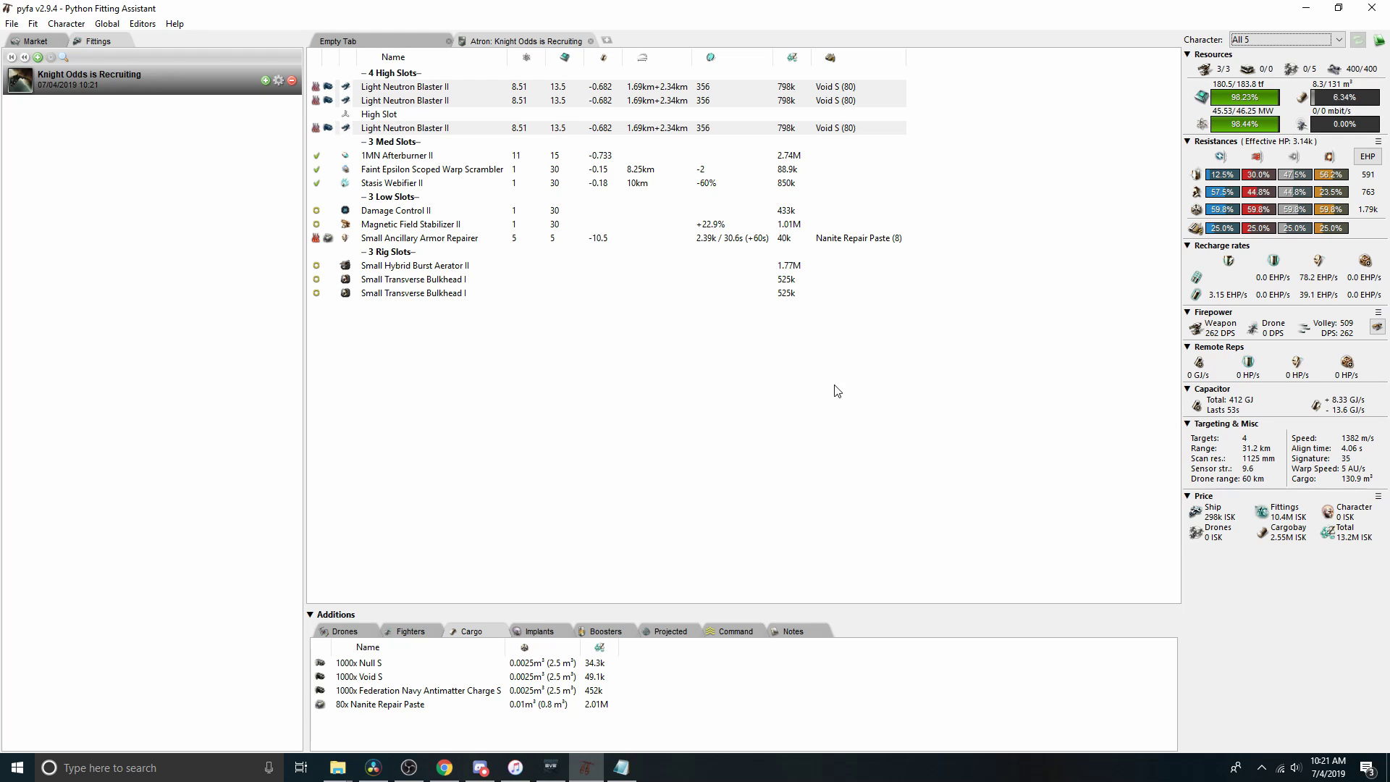
left_click(316, 155)
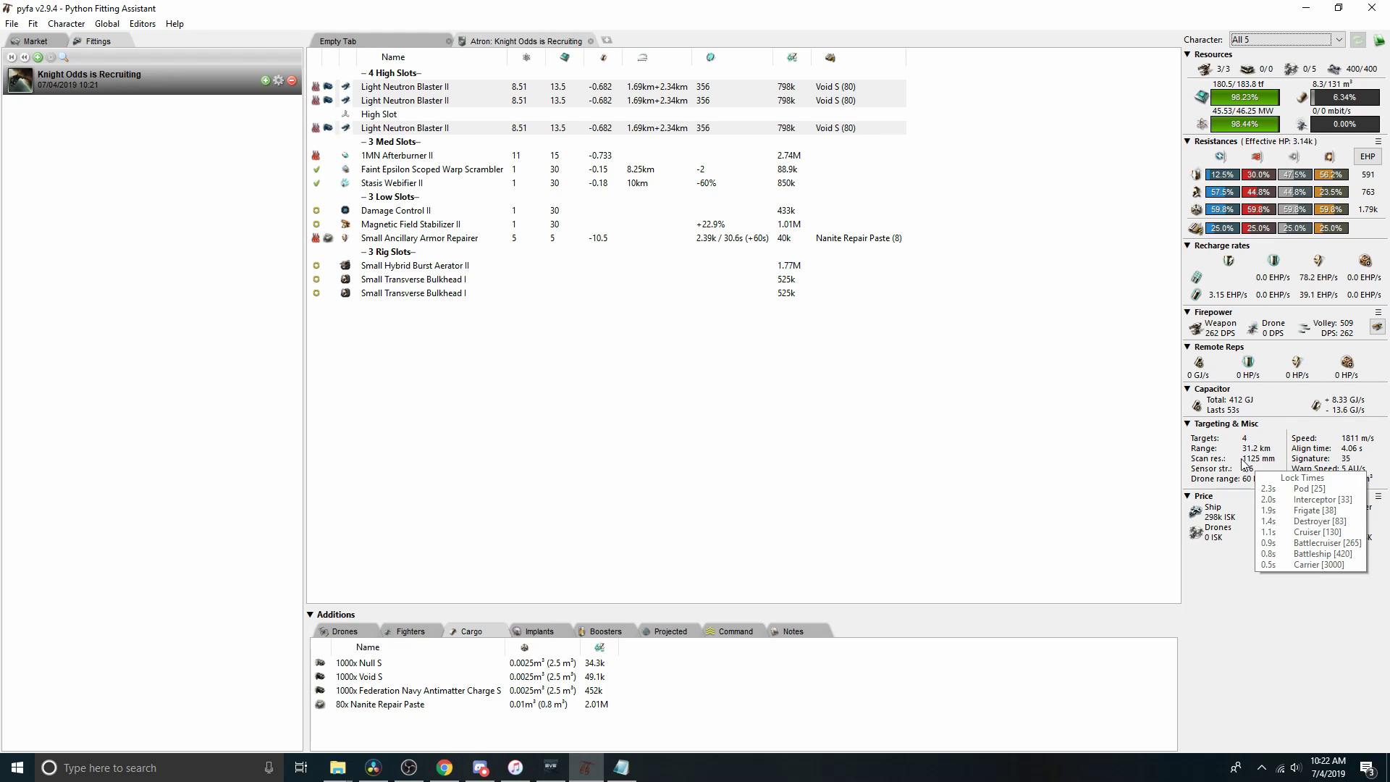
mouse_move(1265, 462)
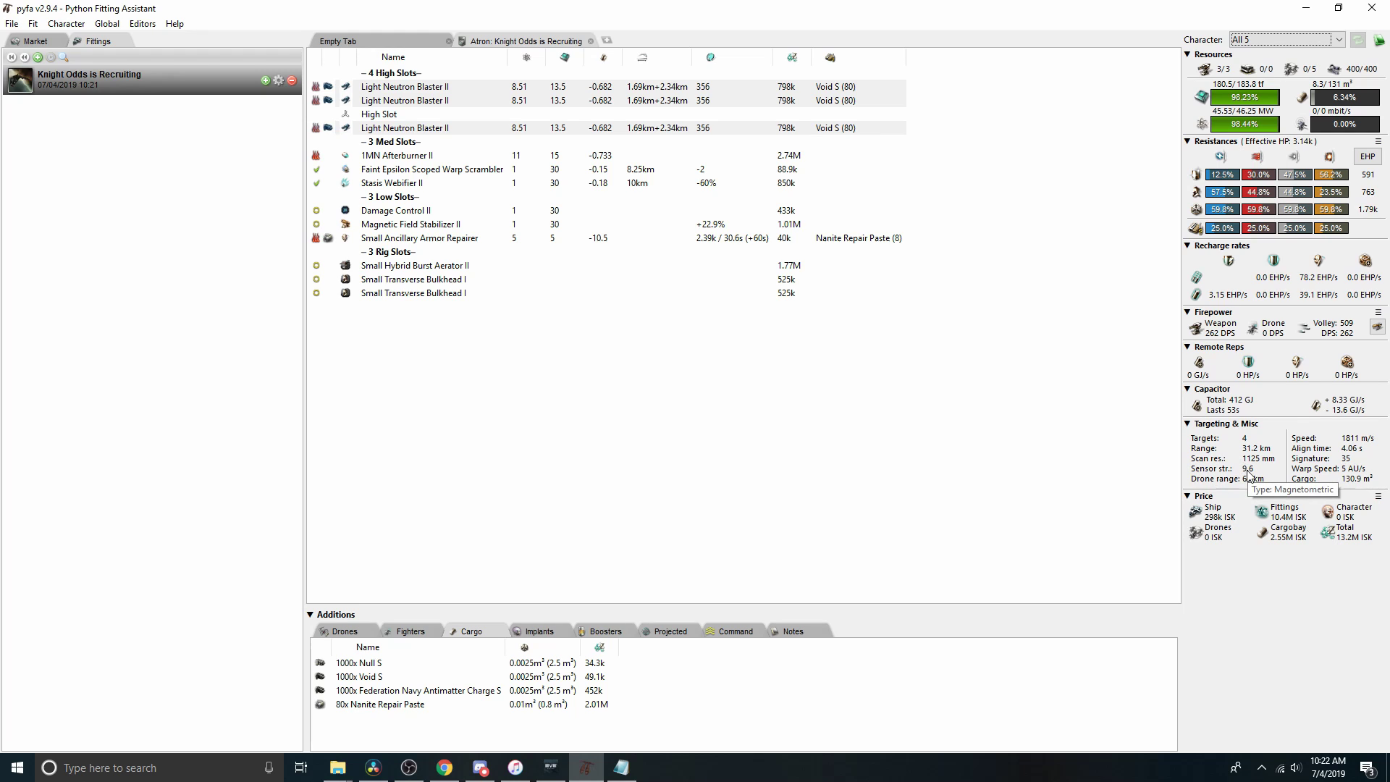
mouse_move(1363, 444)
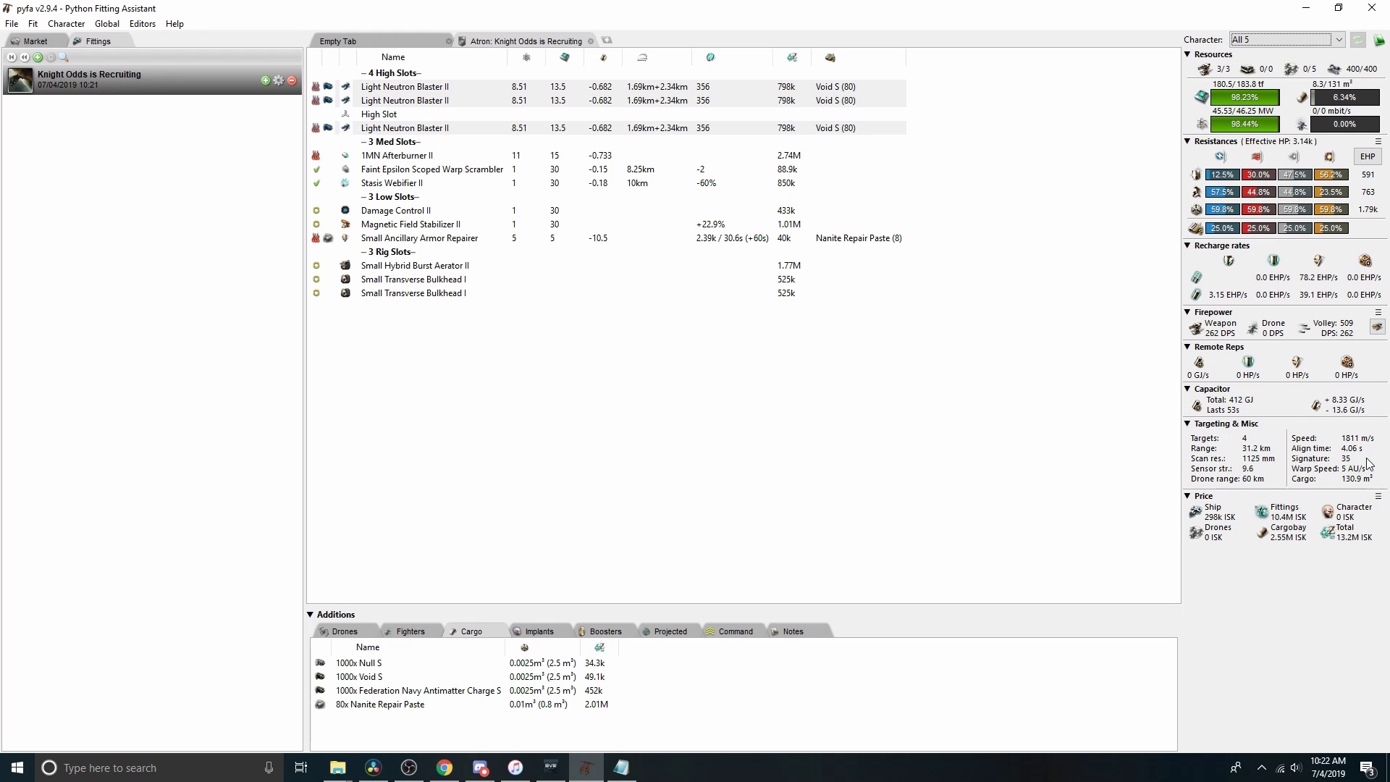
Deactivate the 1MN Afterburner II to compare speed and align time, and reactivate it without overheating.
left_click(315, 156)
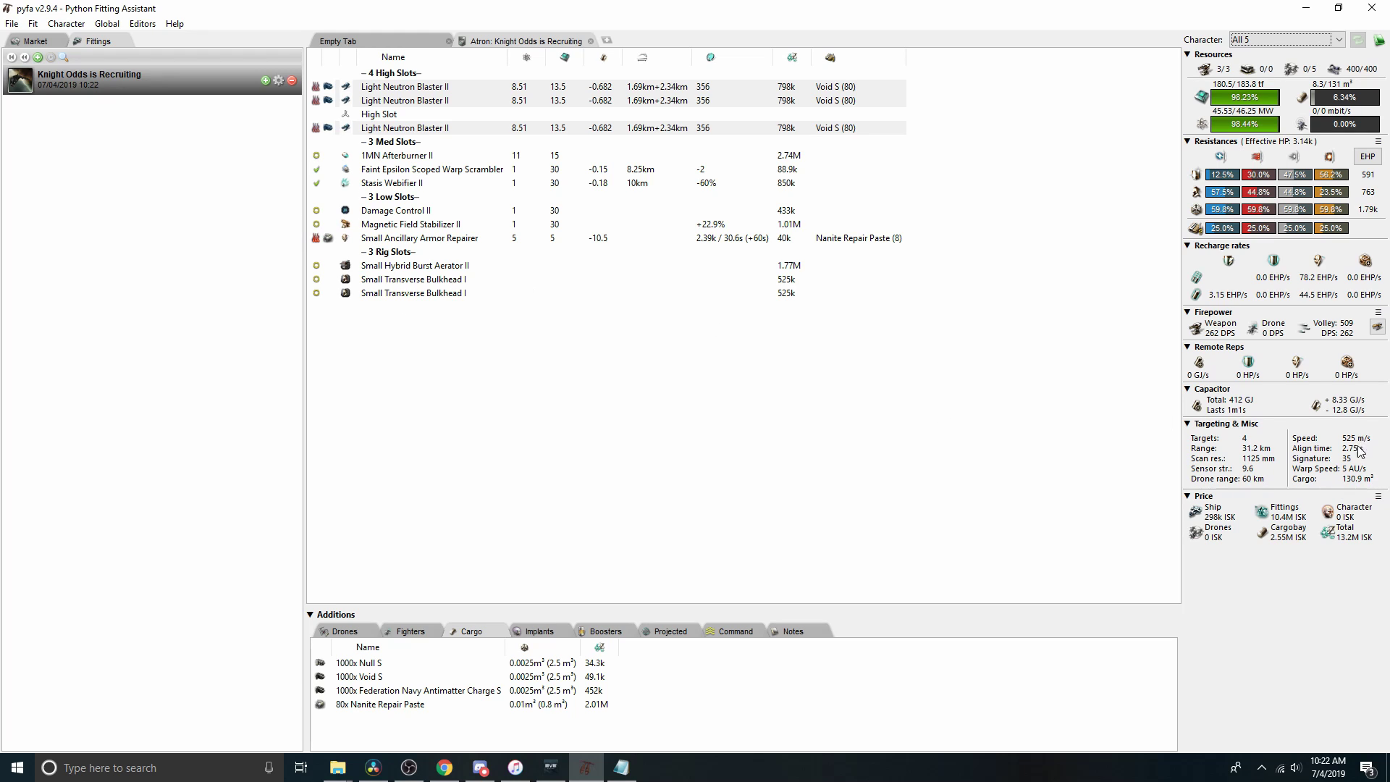
left_click(316, 157)
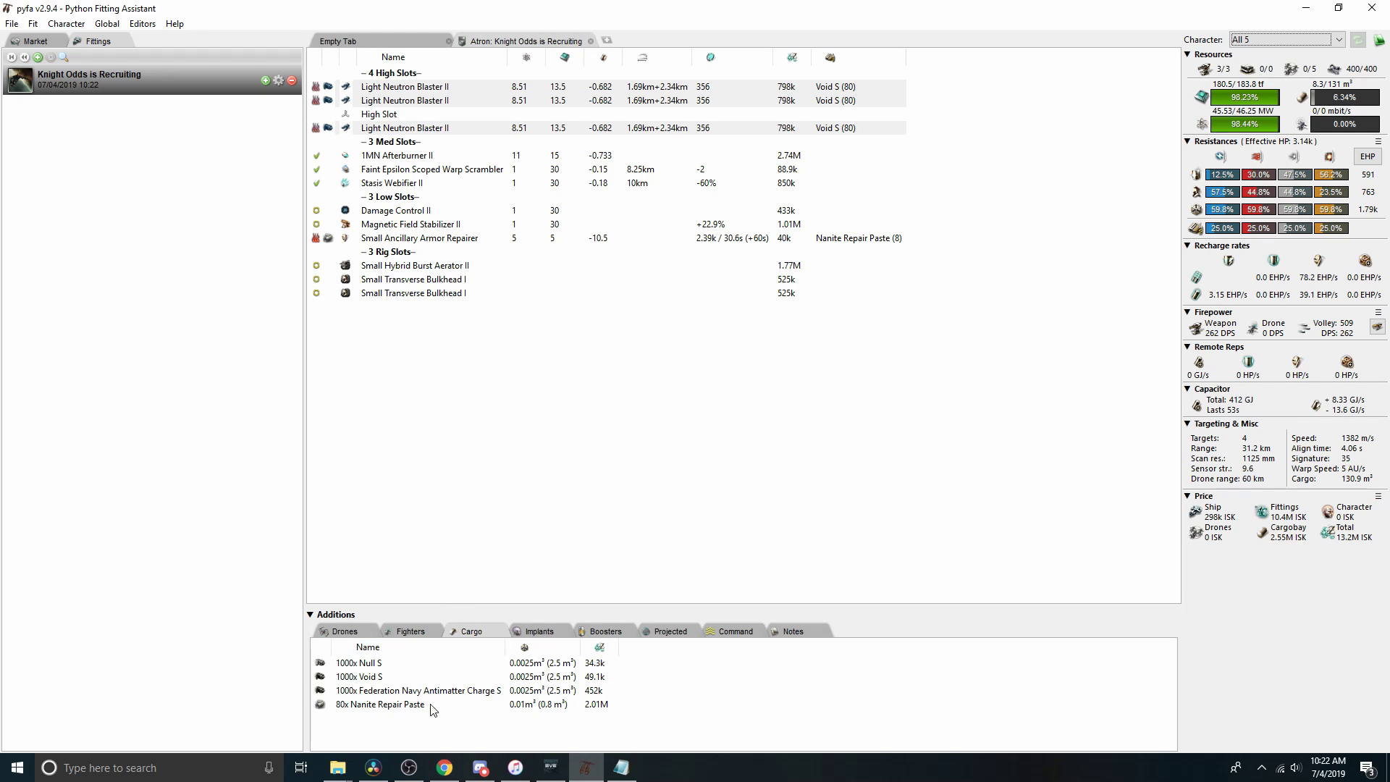
Review the drones, fighters and cargo assigned to the fit.
left_click(351, 632)
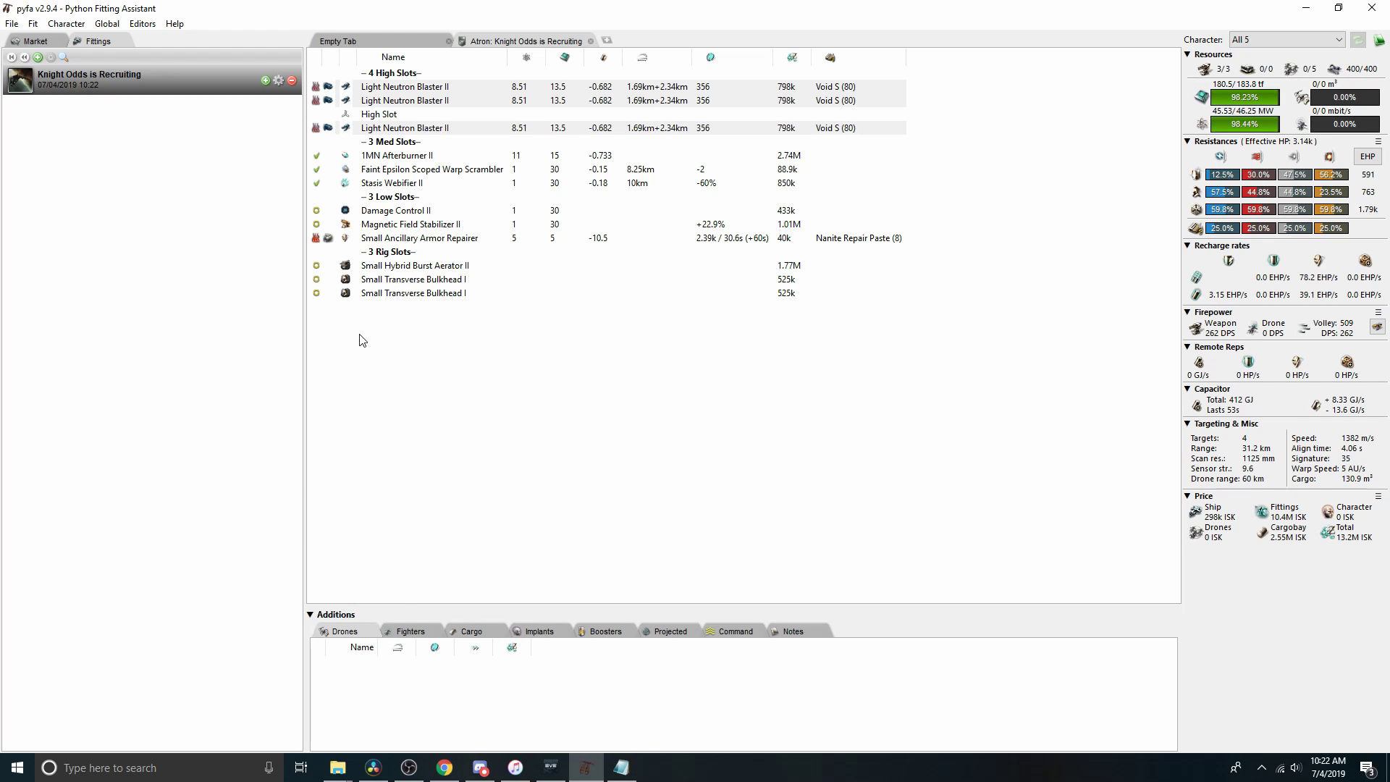
left_click(423, 635)
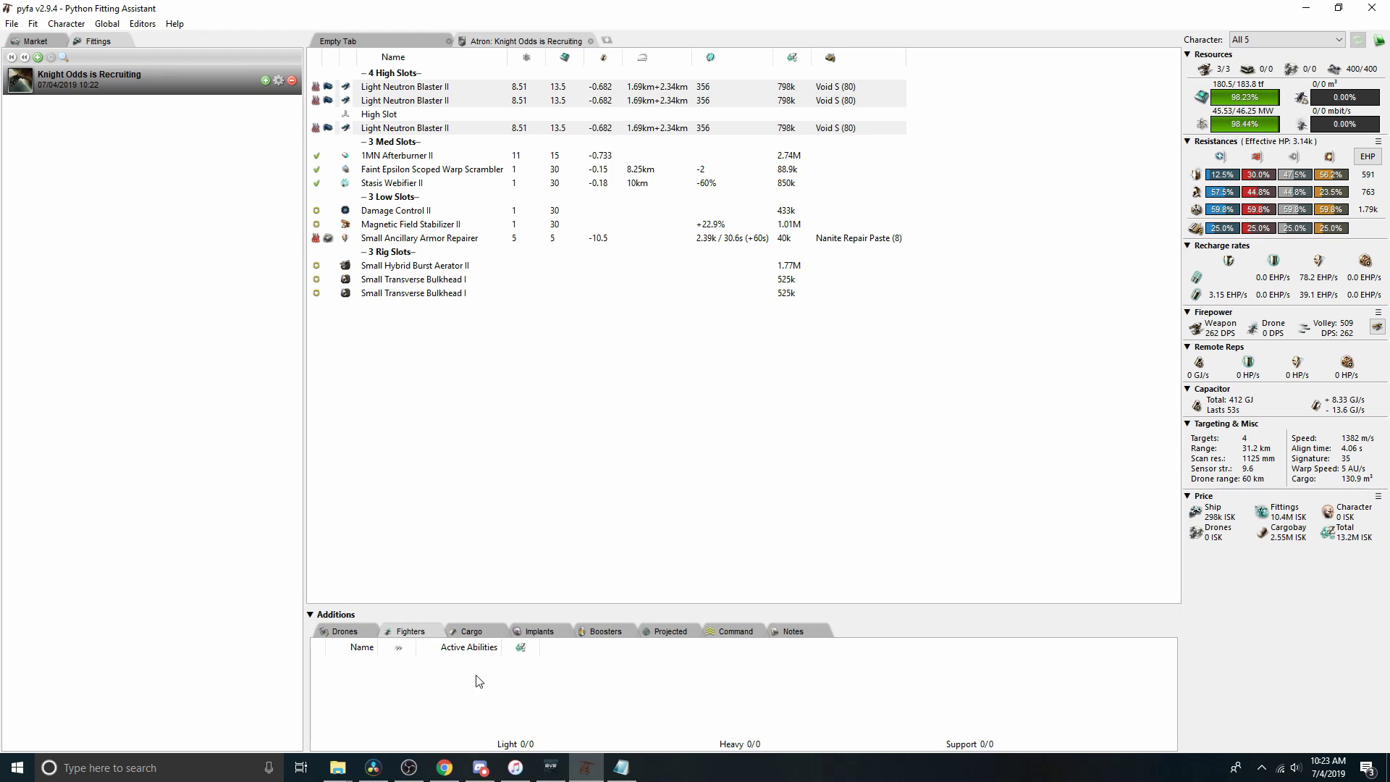
left_click(469, 634)
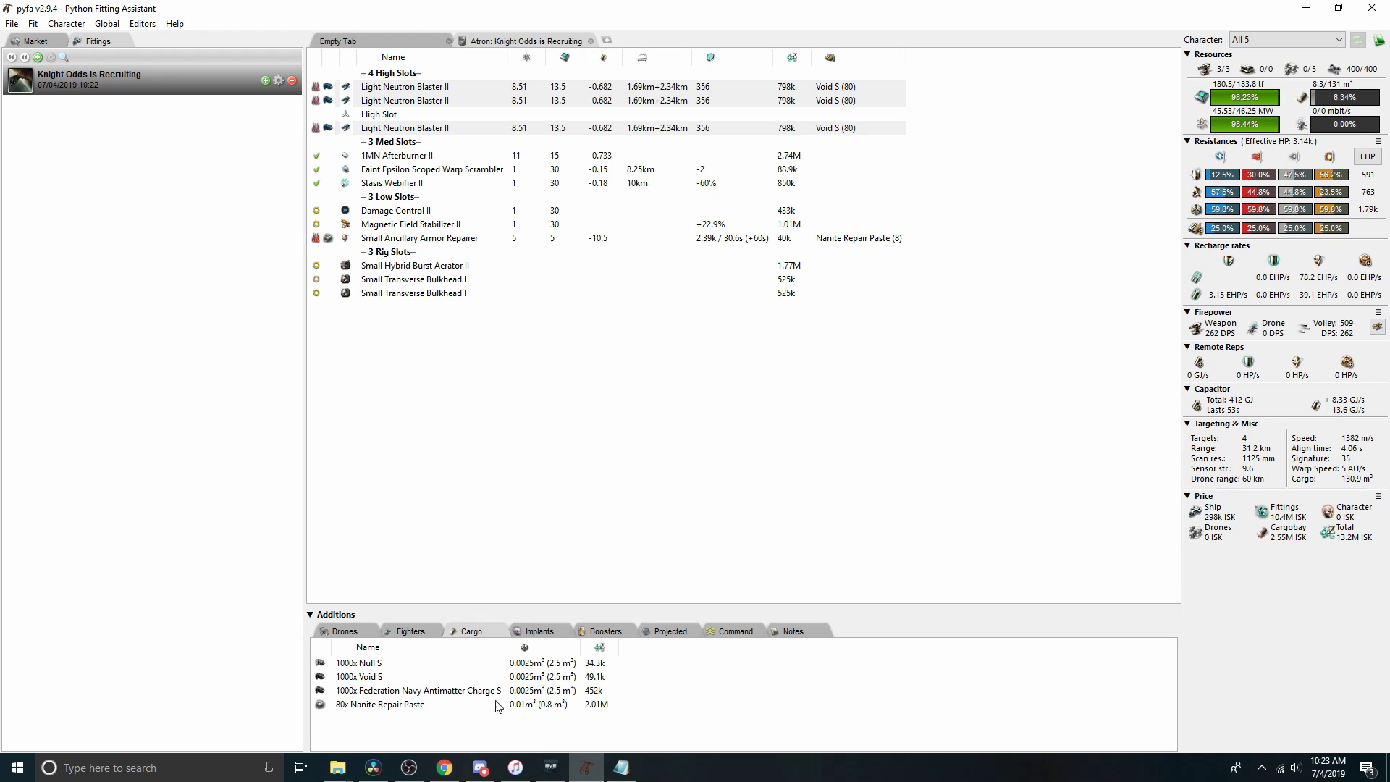
Add the Slot 06 gunnery implant Zainou 'Deadeye' Small Hybrid Turret SH-602 from the market to the fit.
left_click(541, 633)
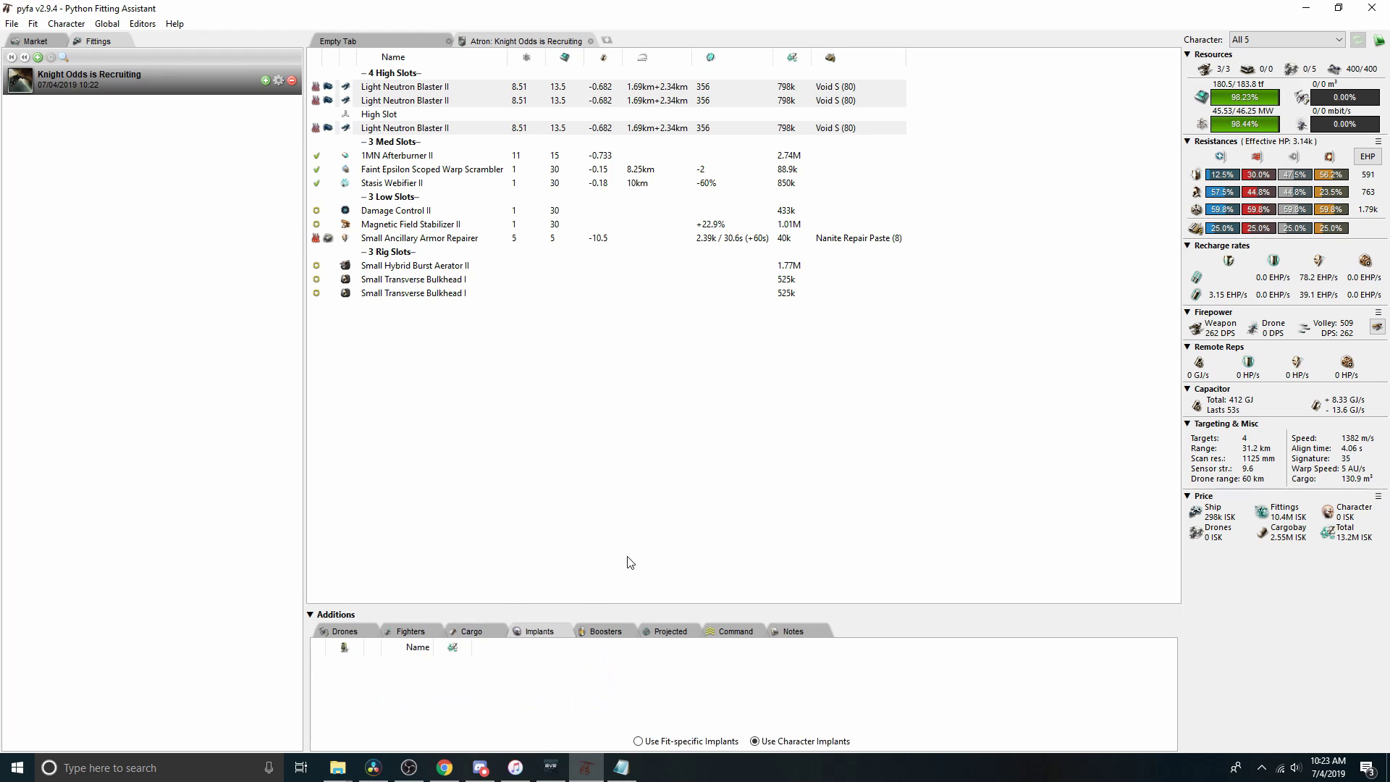
left_click(35, 41)
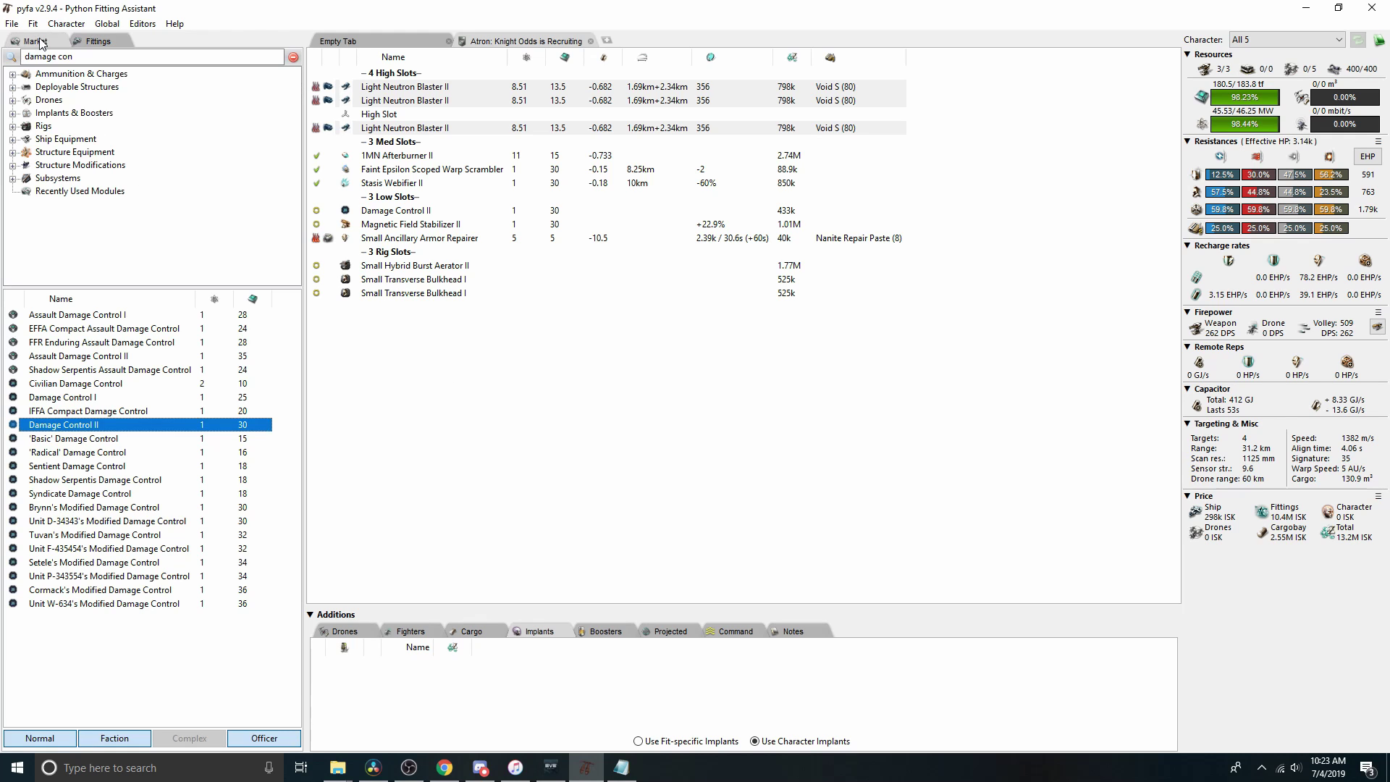
left_click(12, 113)
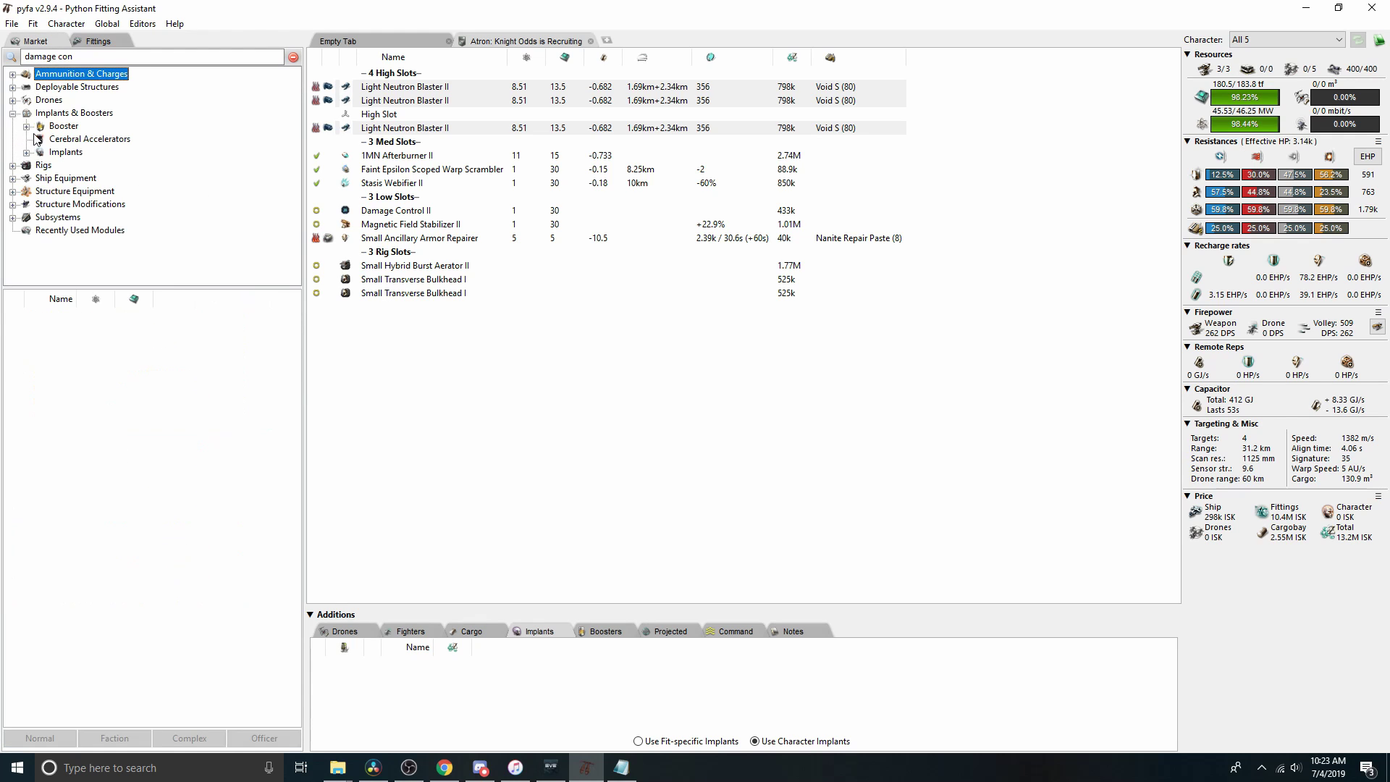
left_click(26, 152)
left_click(39, 178)
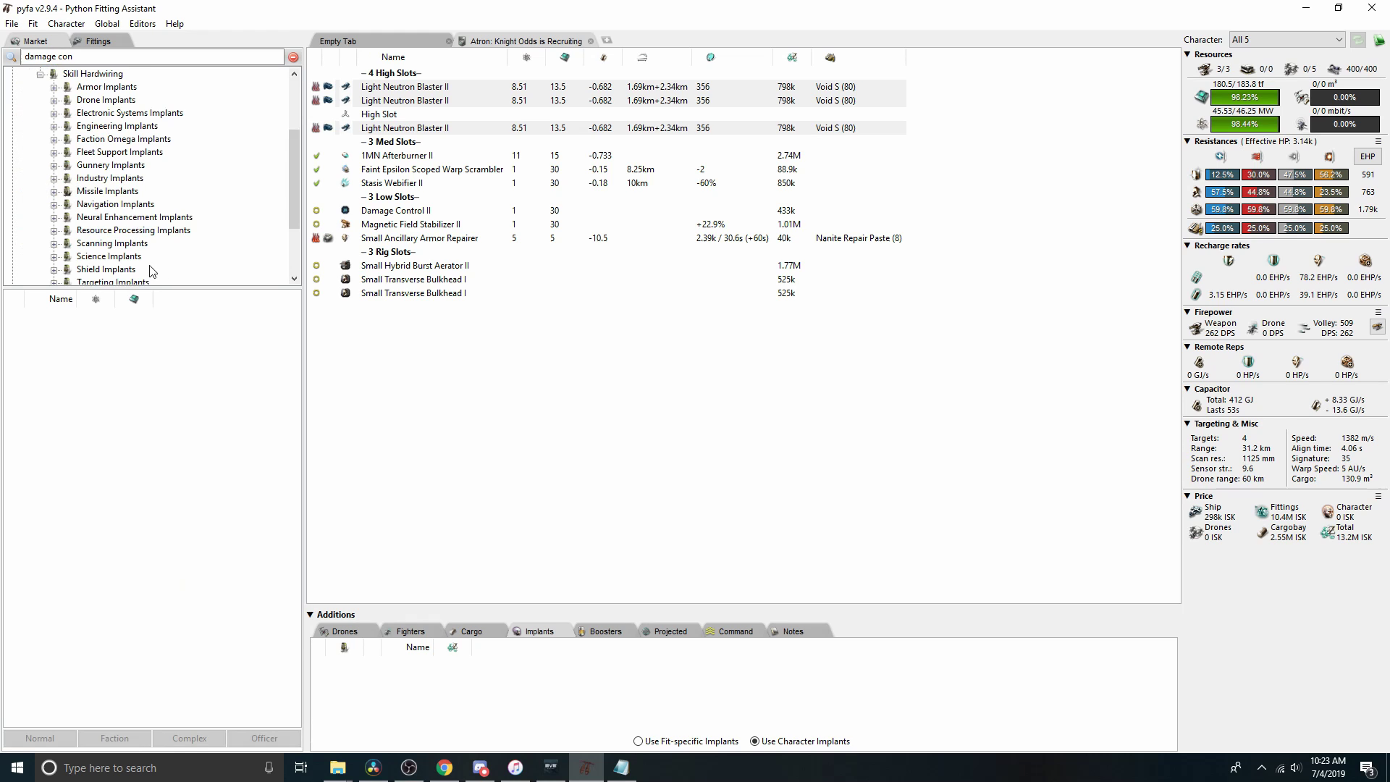
left_click(54, 165)
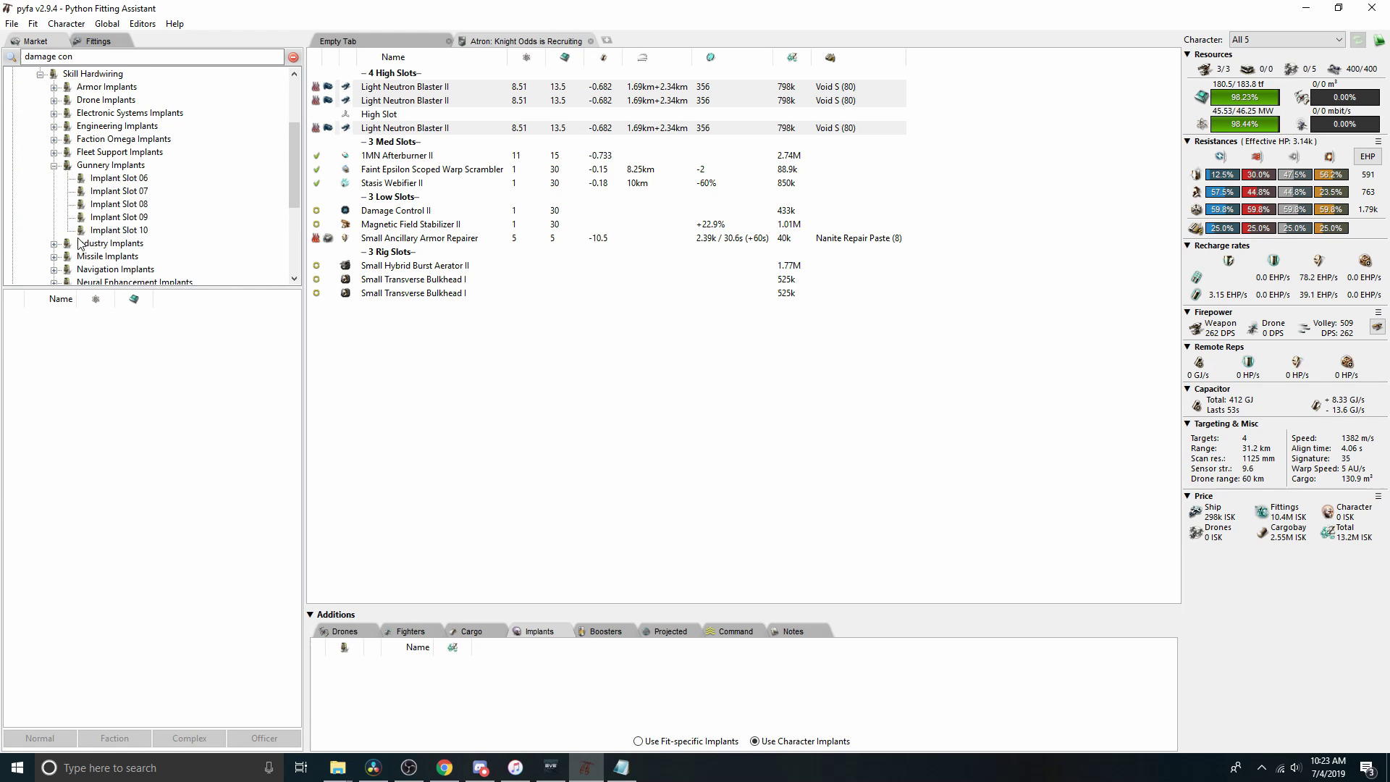
left_click(122, 181)
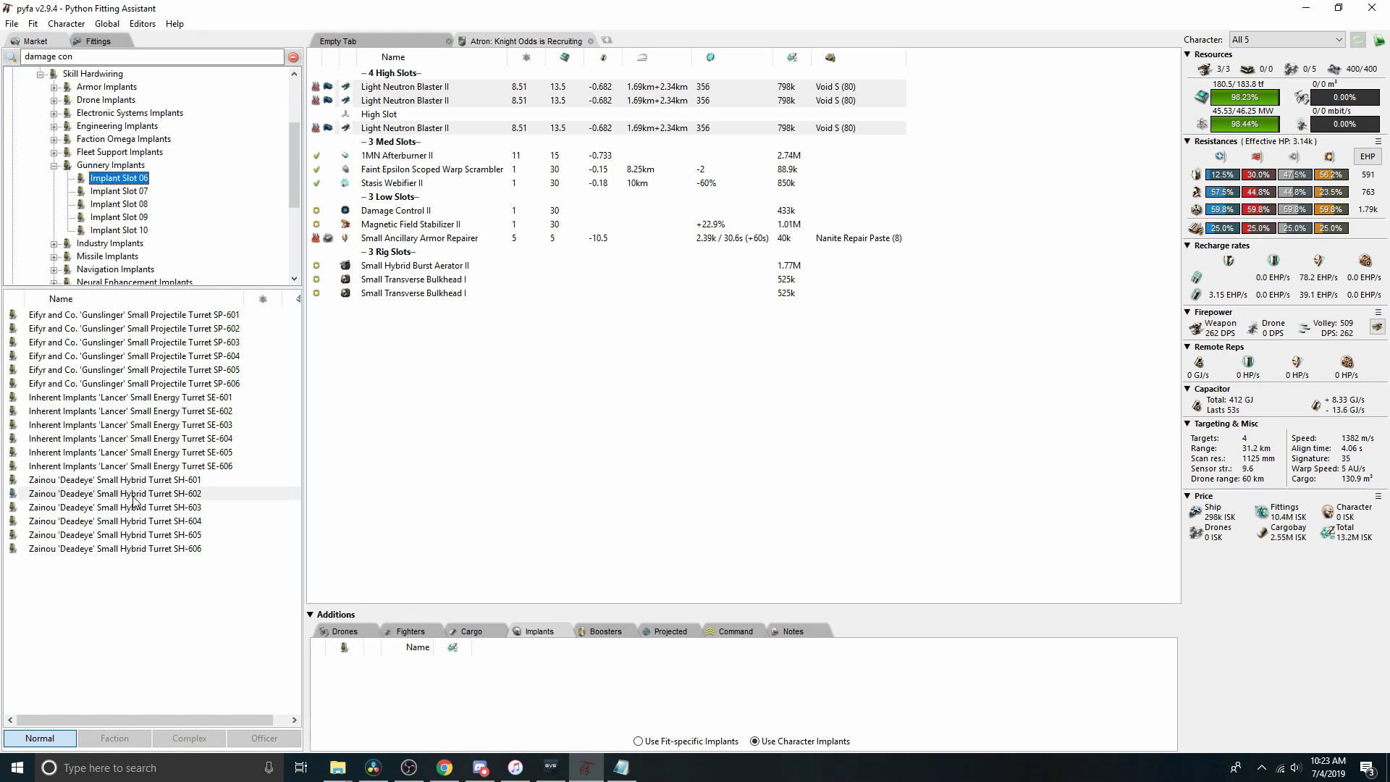
left_click(134, 499)
double_click(134, 500)
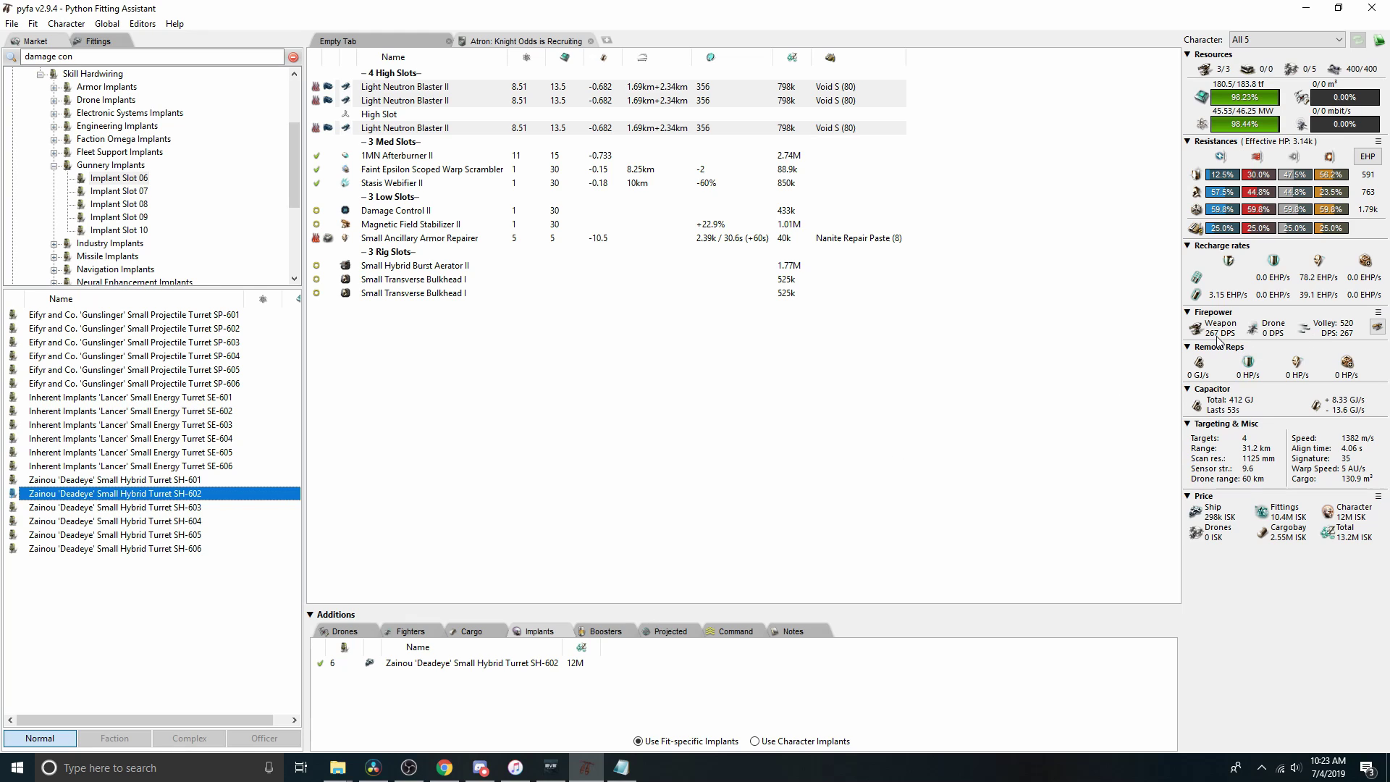
Replace the SH-602 implant with the Zainou 'Deadeye' Small Hybrid Turret SH-606.
double_click(417, 666)
double_click(112, 549)
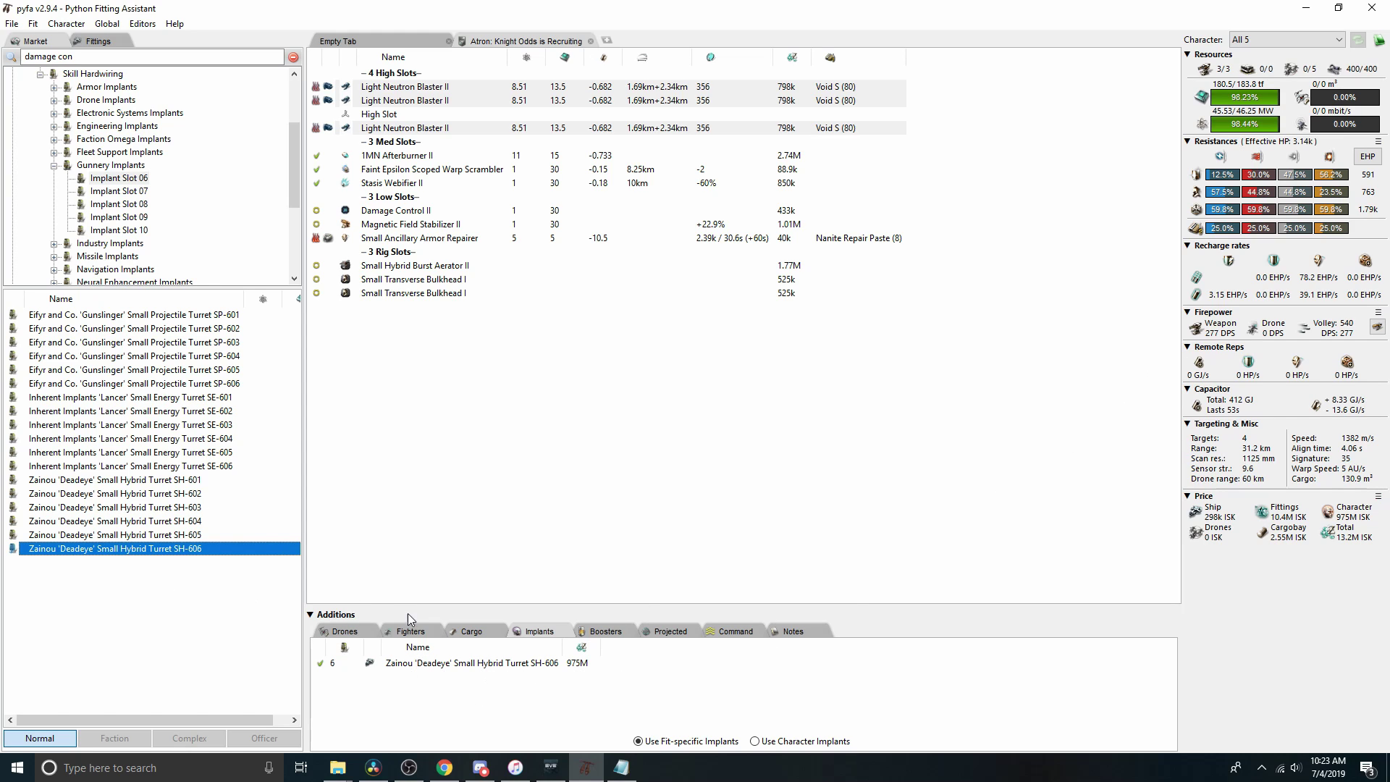
Find the Exile boosters under Booster Slot 01 in the market and add the Standard Exile Booster to the fit.
scroll(160, 217, "up", 1)
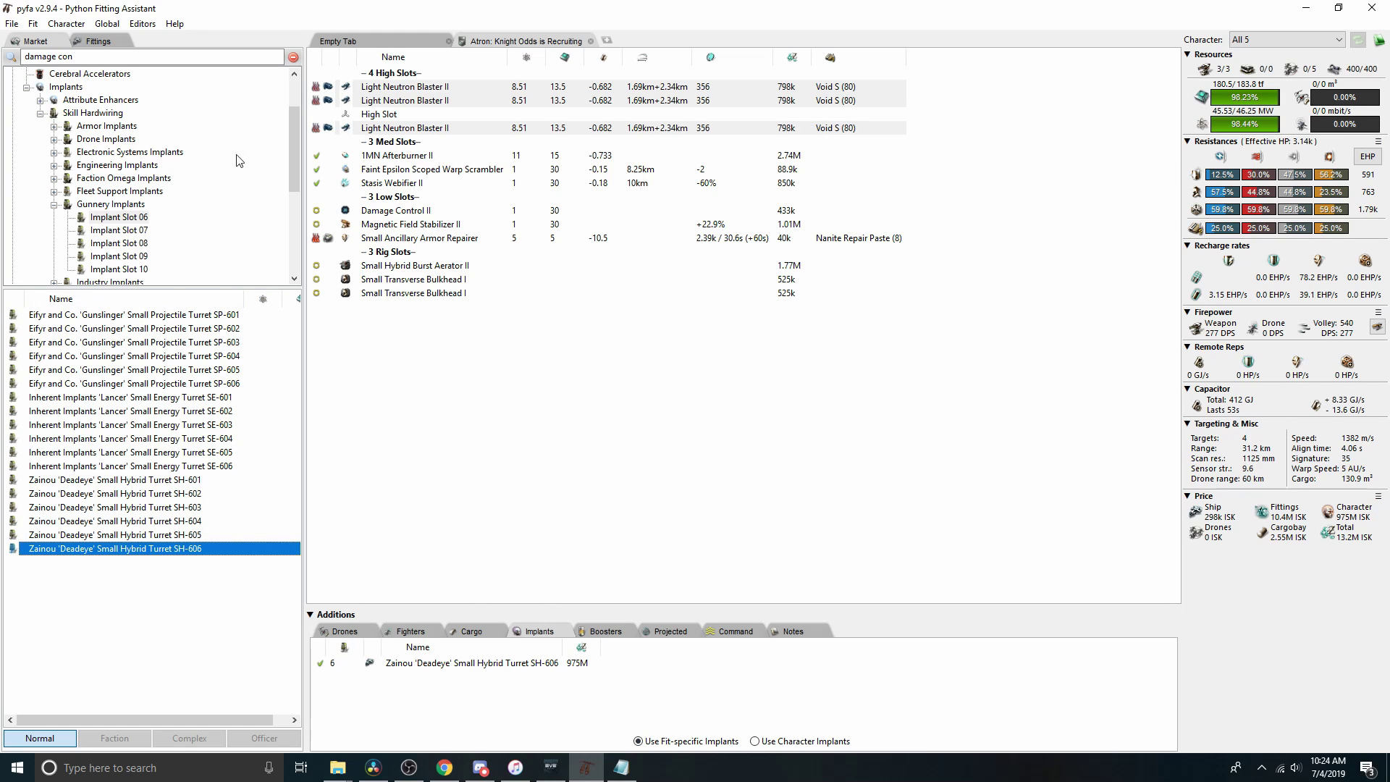
left_click(54, 204)
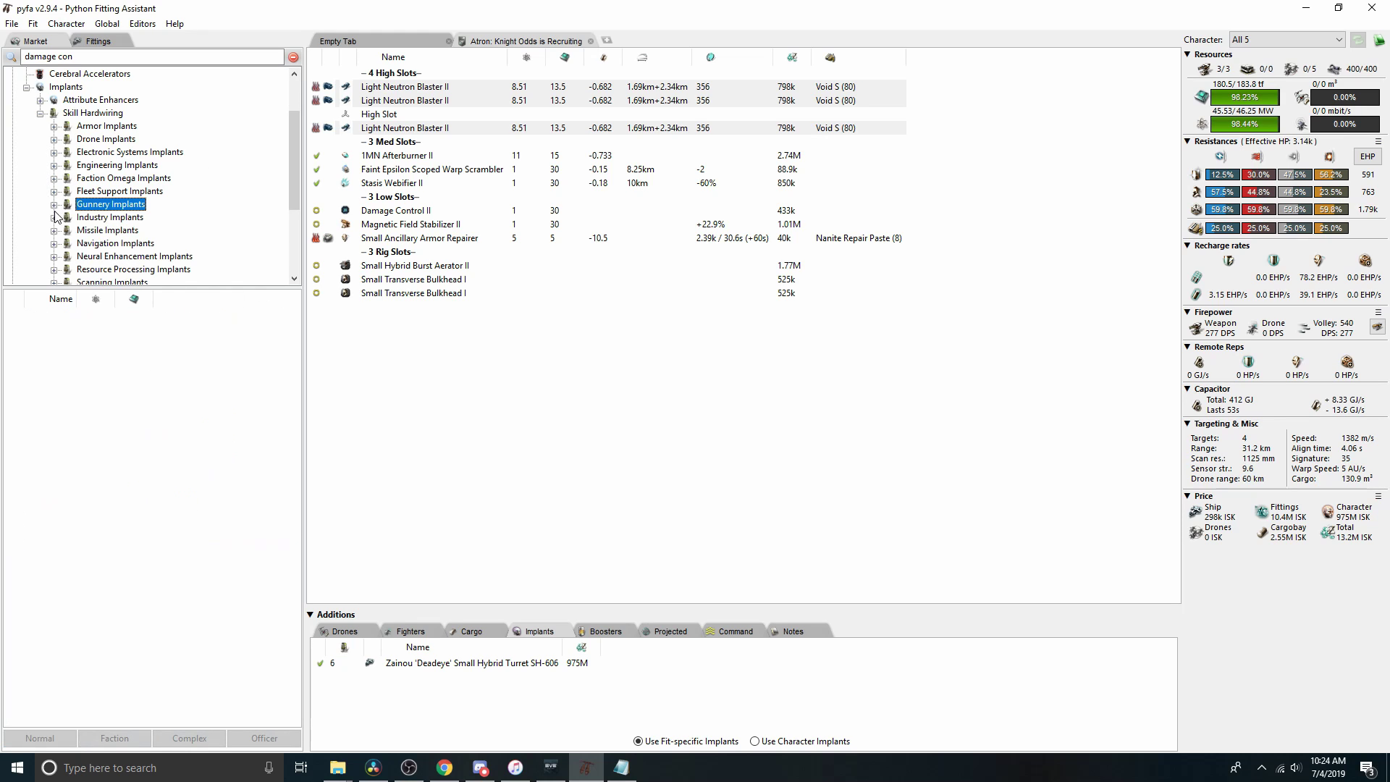
left_click(41, 113)
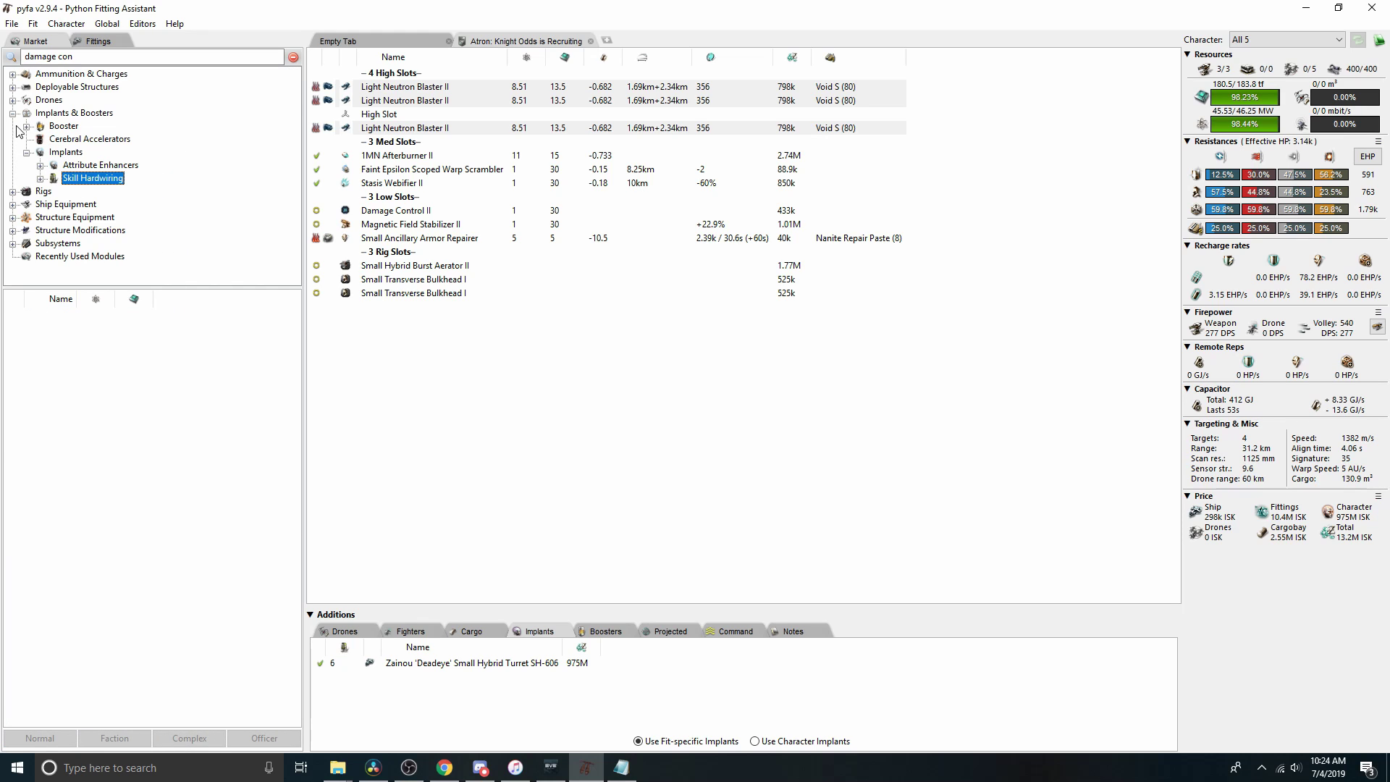
left_click(26, 126)
left_click(41, 165)
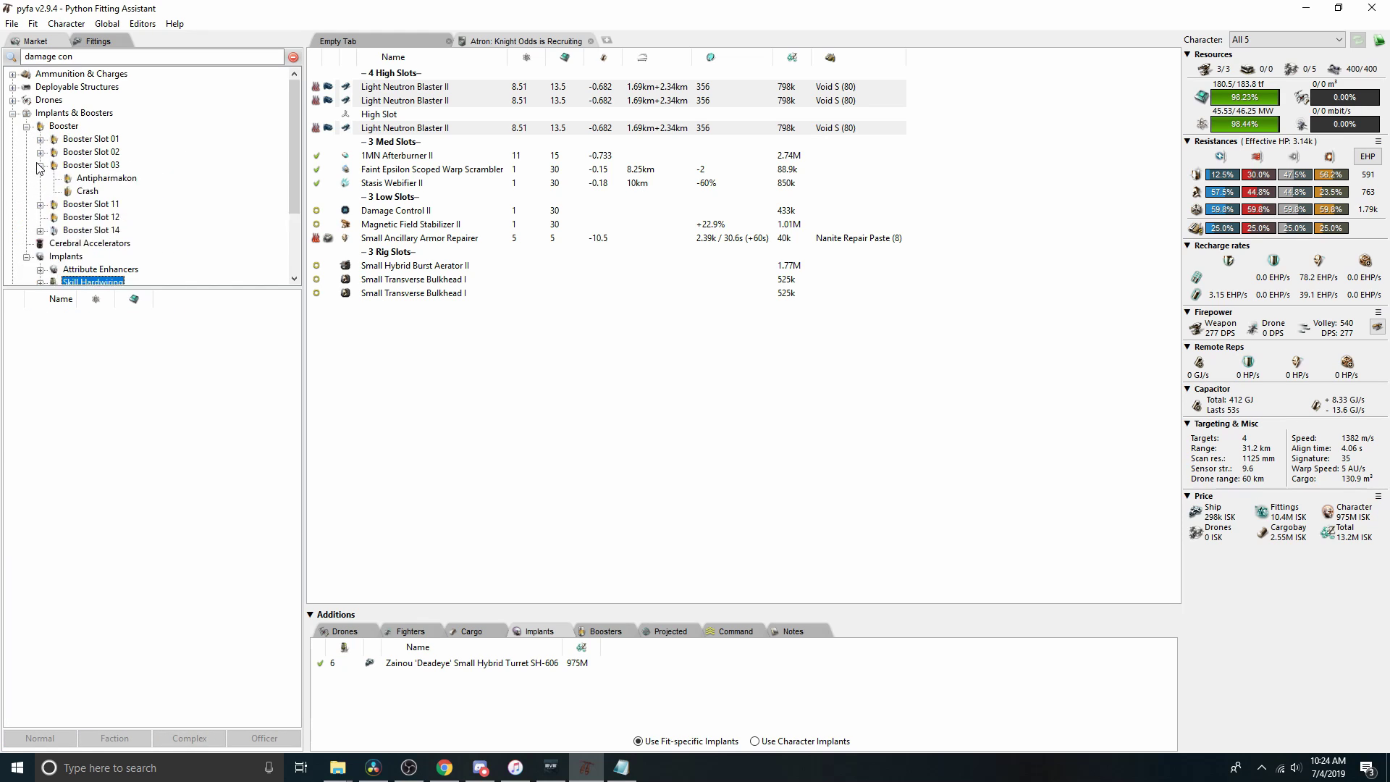
left_click(40, 152)
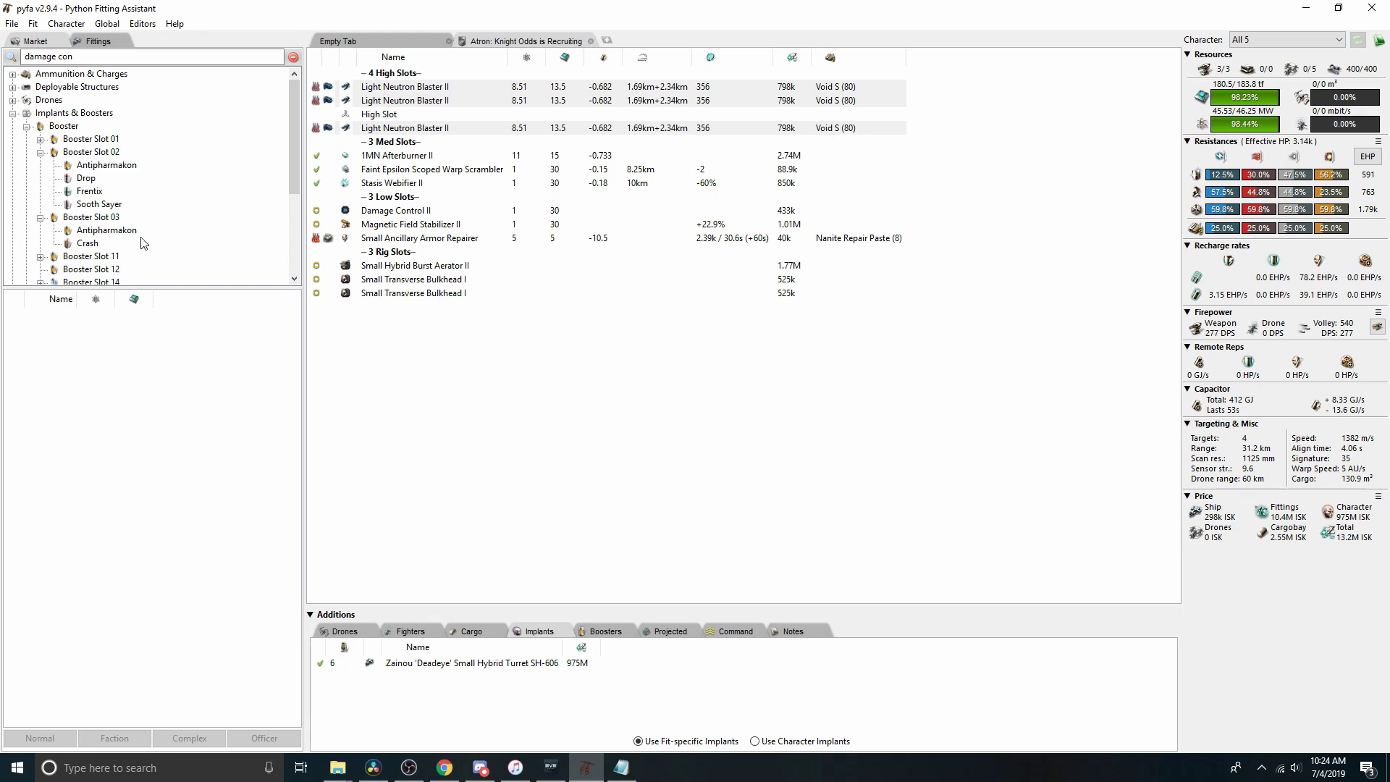
left_click(40, 139)
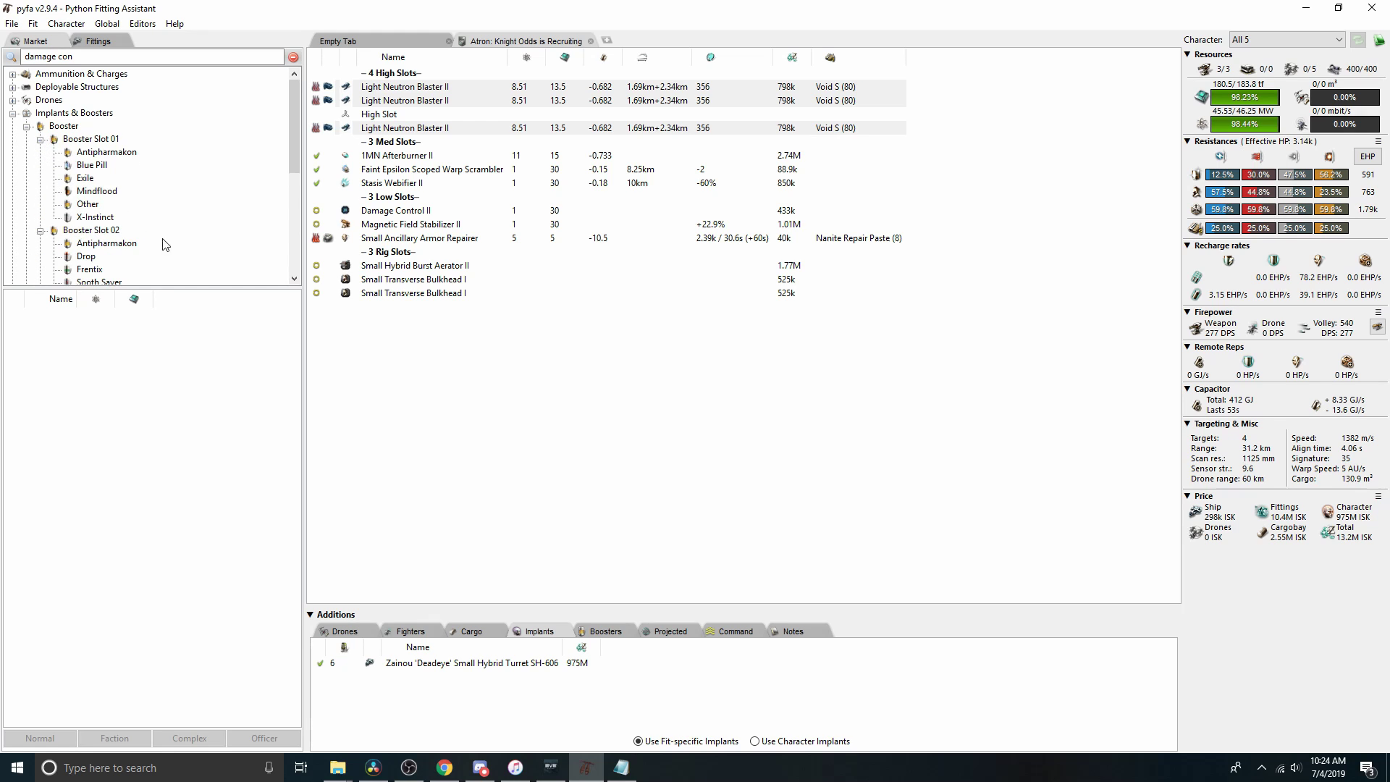
left_click(84, 178)
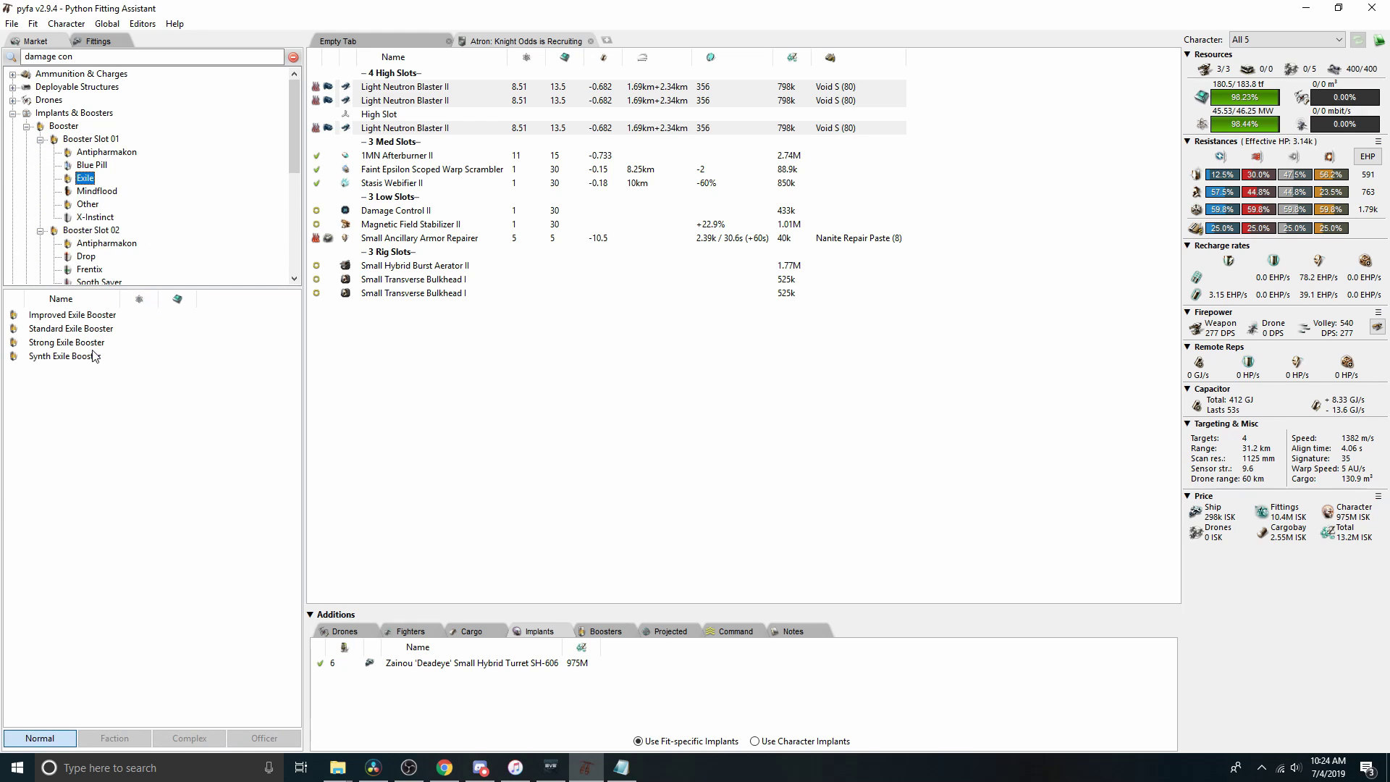
left_click(604, 633)
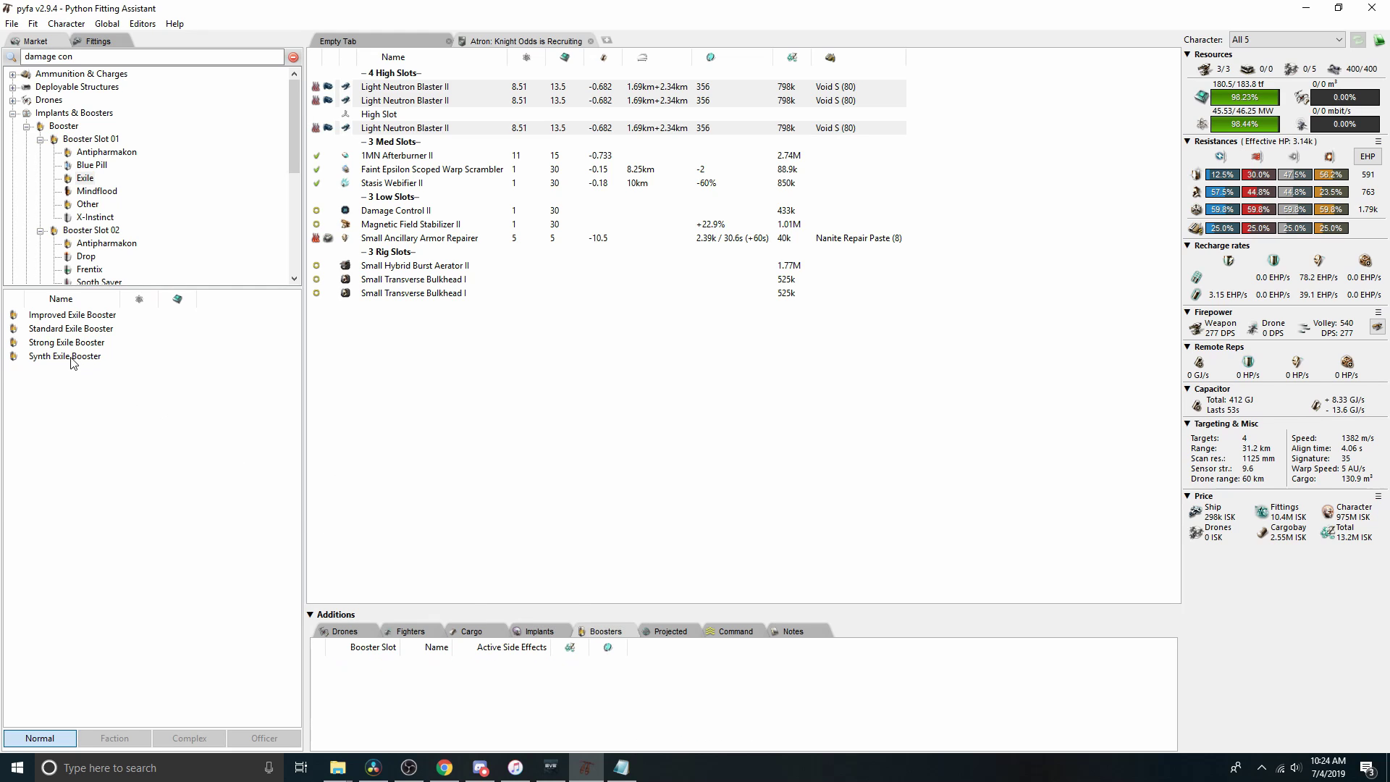
double_click(65, 329)
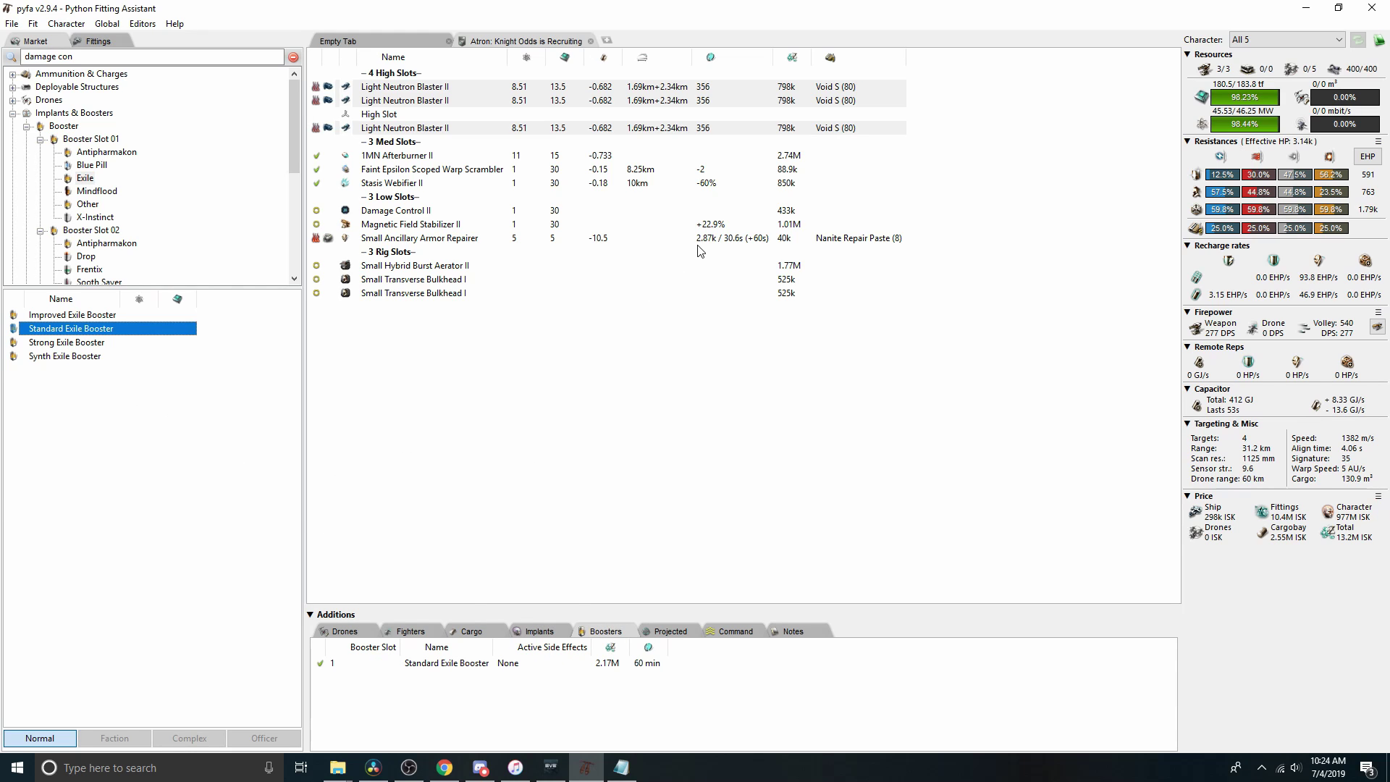
Toggle the Standard Exile Booster off and on to compare its effect on the armor repairer.
left_click(320, 663)
left_click(320, 664)
left_click(321, 664)
Replace the Standard Exile Booster with the Strong Exile Booster and check the Small Ancillary Armor Repairer's restored EHP.
double_click(433, 662)
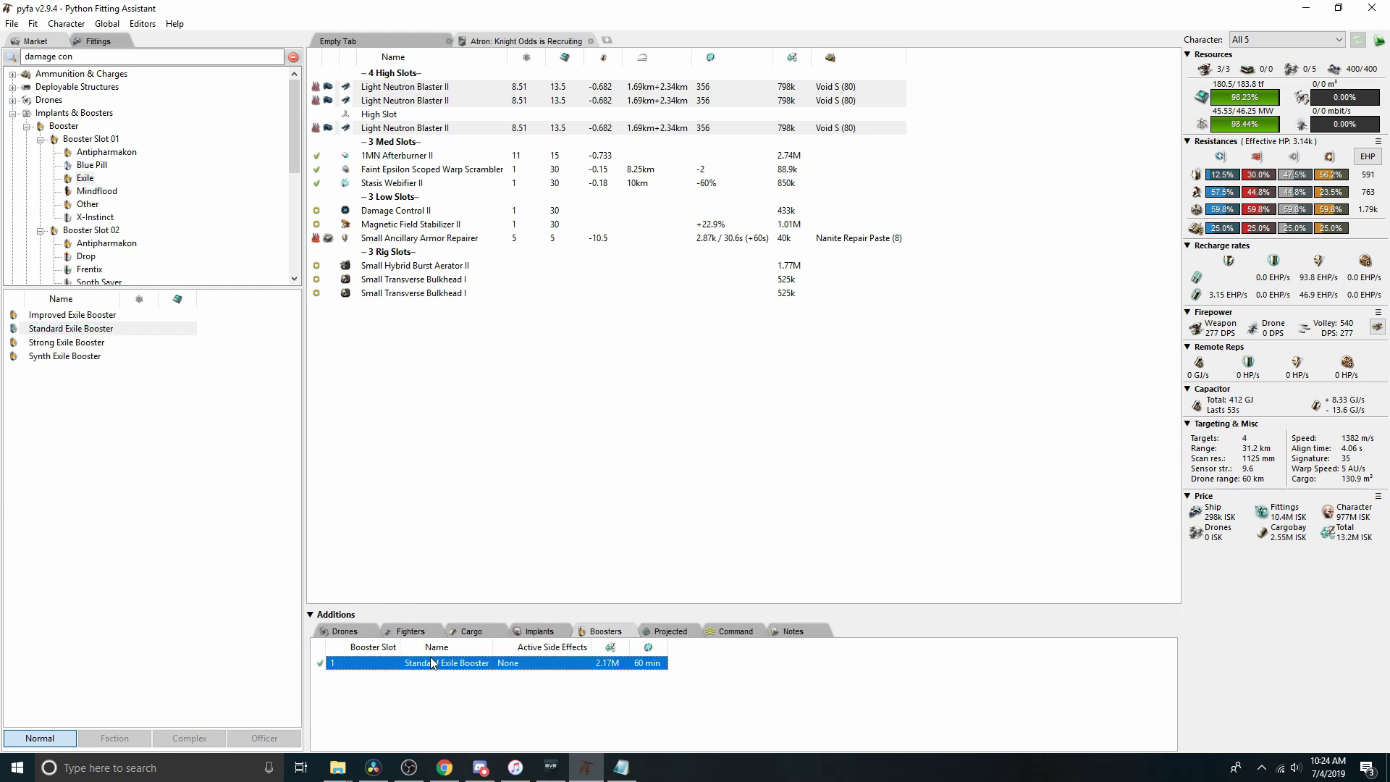
left_click(64, 344)
double_click(64, 352)
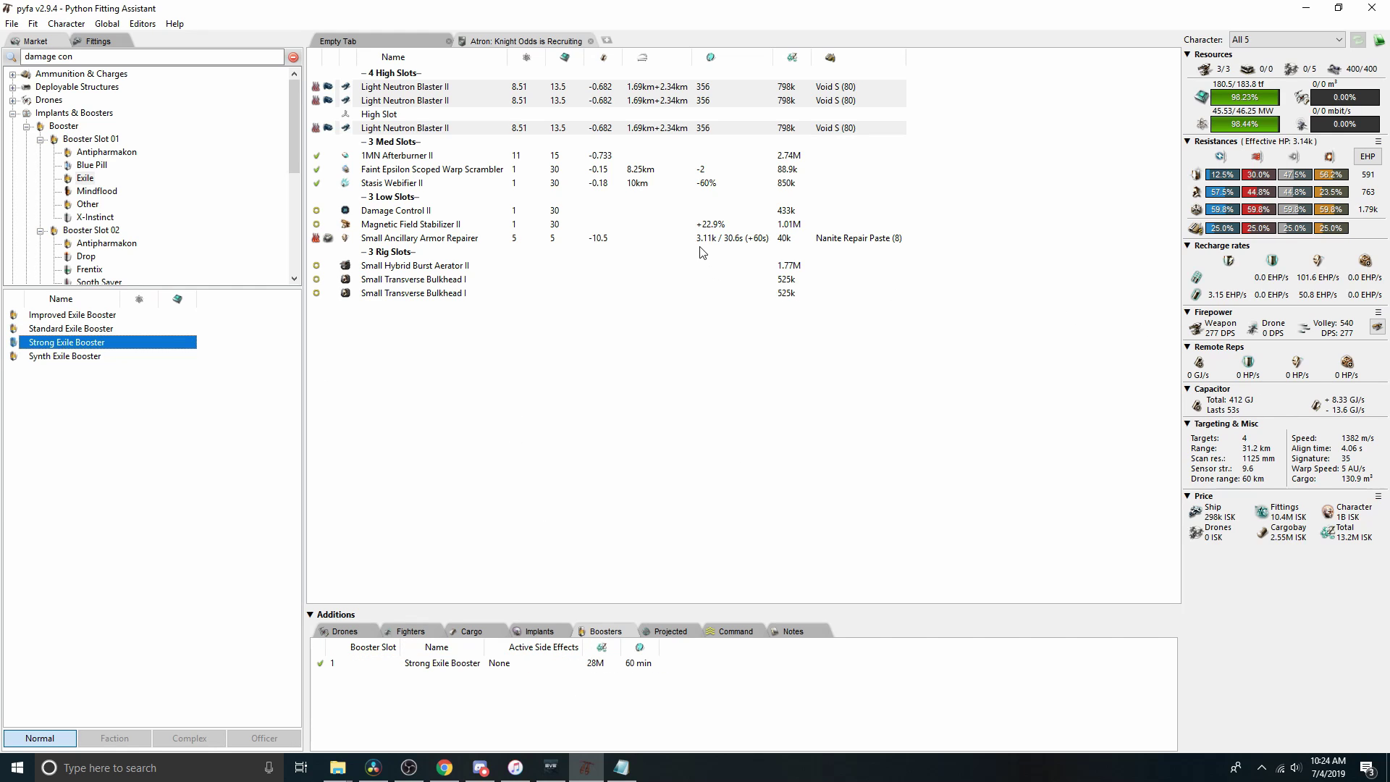
mouse_move(708, 248)
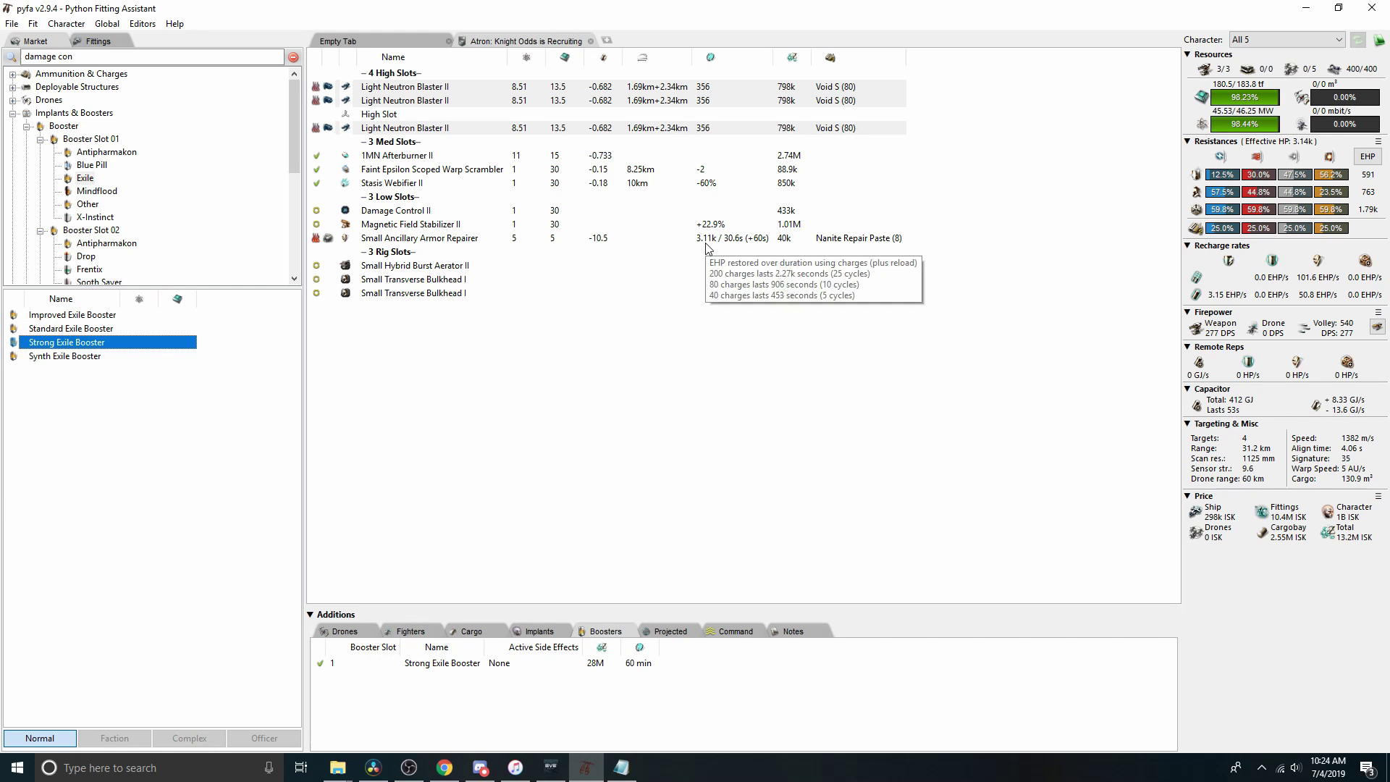
Show the market group of the fitted 1MN Afterburner II and filter the afterburners to Normal modules only.
right_click(396, 158)
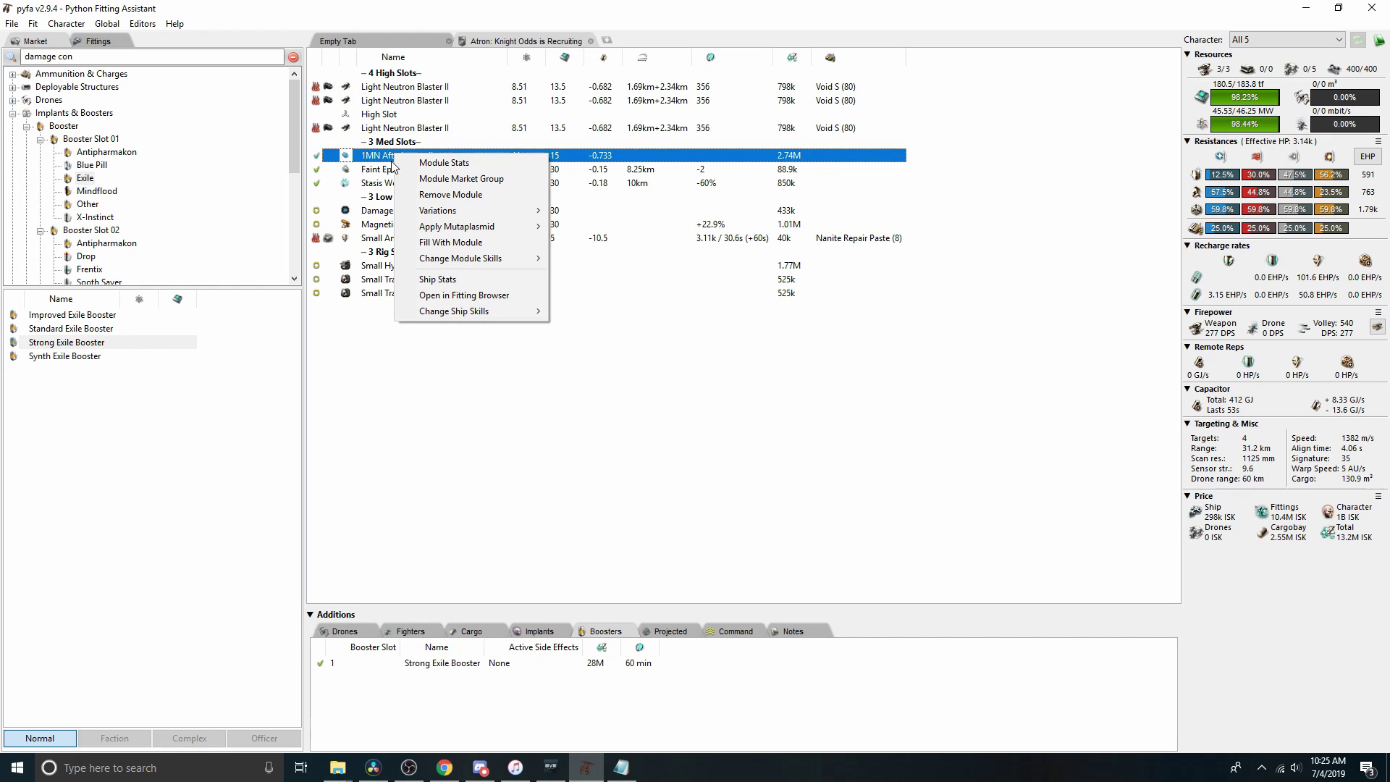
left_click(471, 184)
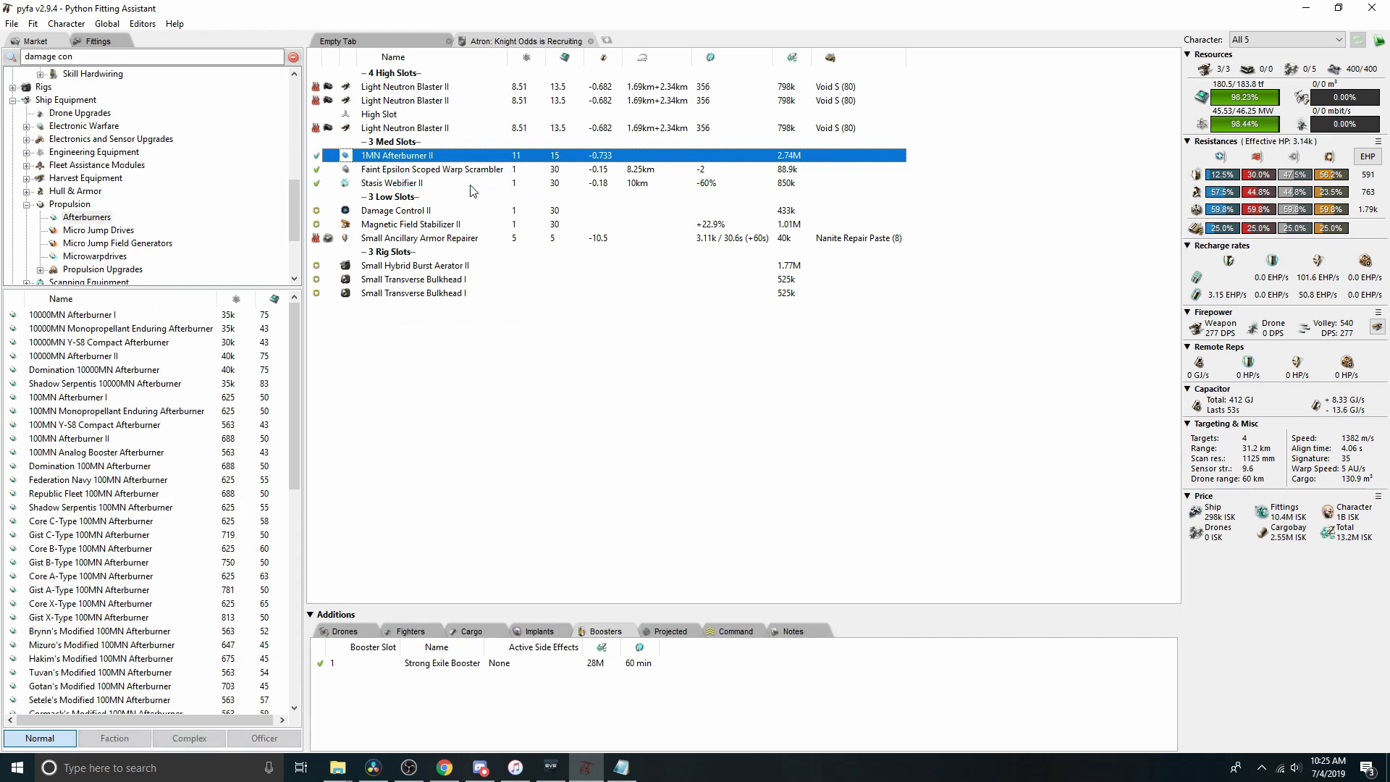
scroll(162, 190, "up", 2)
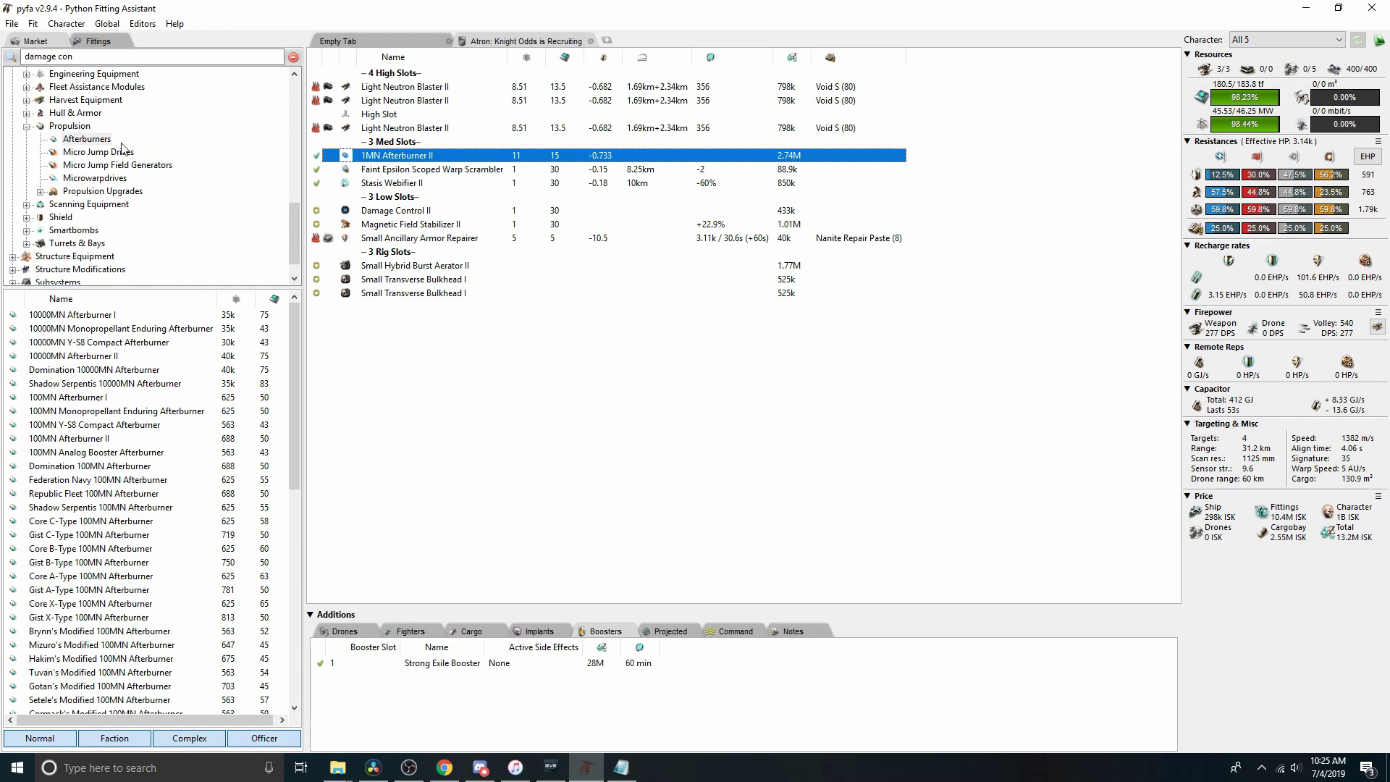
scroll(116, 377, "down", 6)
left_click(53, 743)
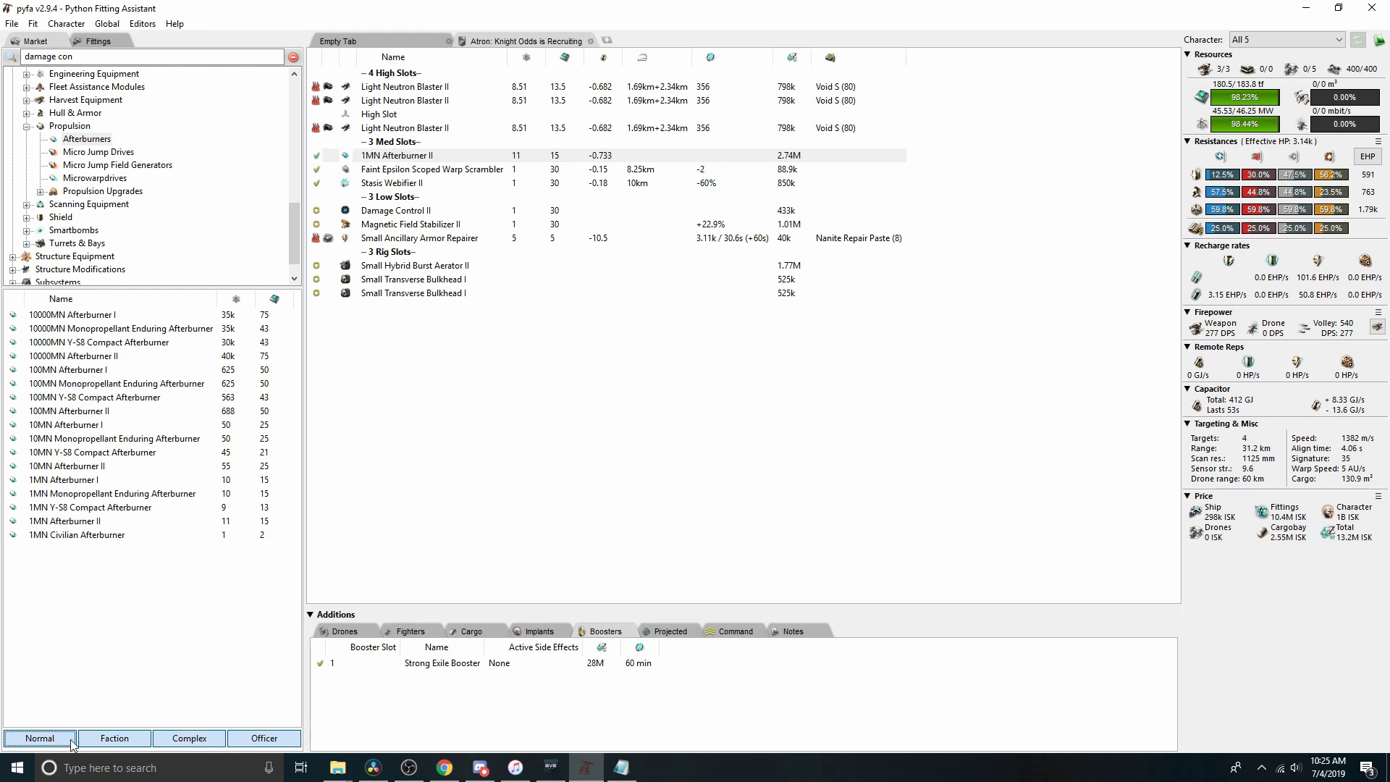
Replace the 1MN Afterburner II with the 1MN Monopropellant Enduring Afterburner.
double_click(383, 156)
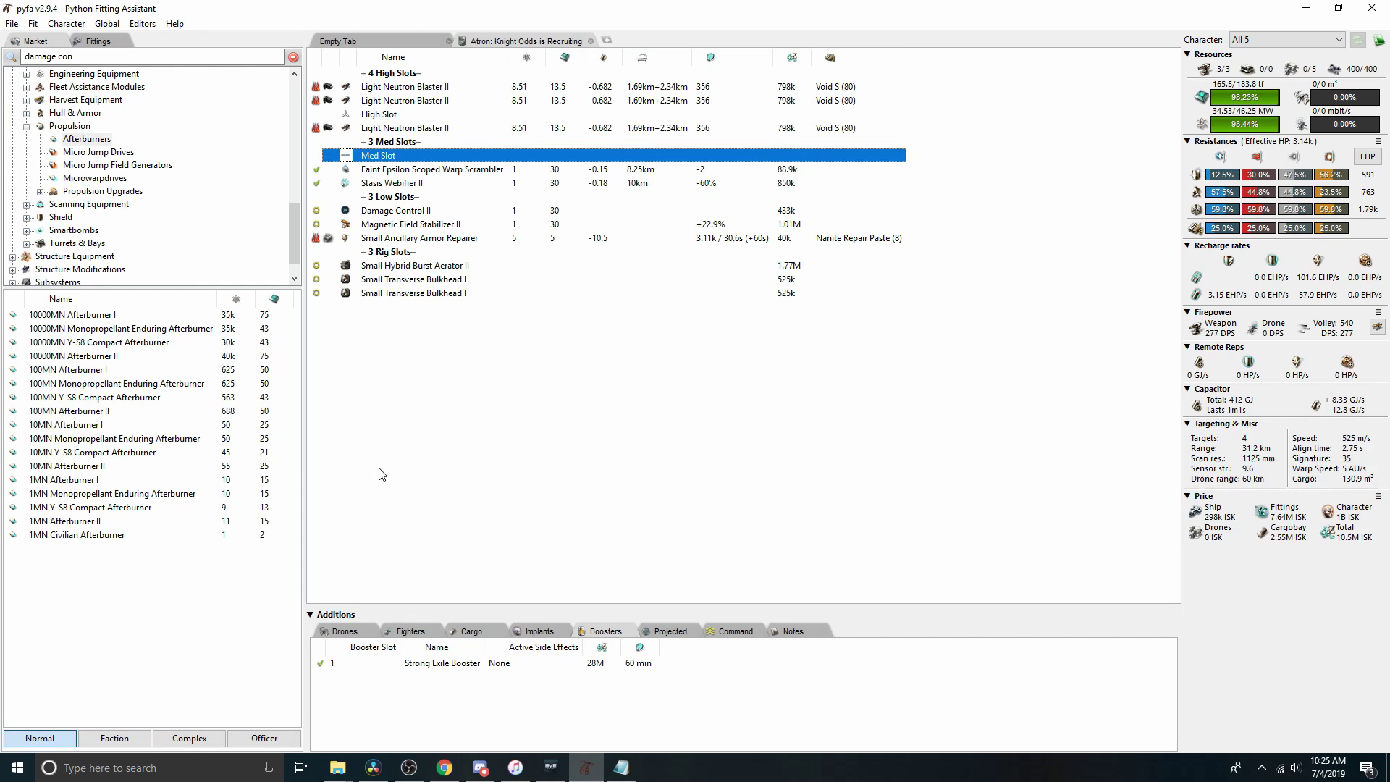
double_click(112, 497)
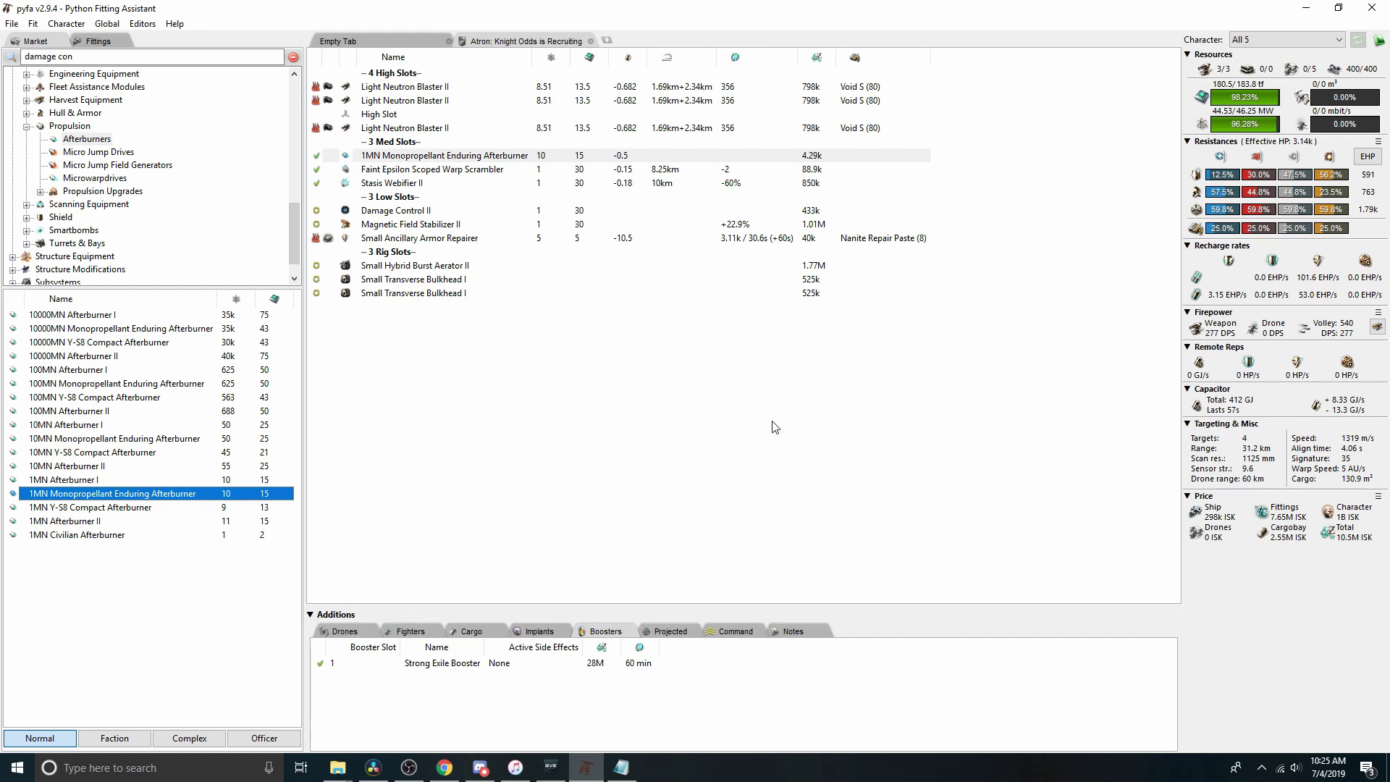
Examine the attributes of the fitted 1MN Monopropellant Enduring Afterburner, moving its stats window clear of the module lists.
right_click(414, 156)
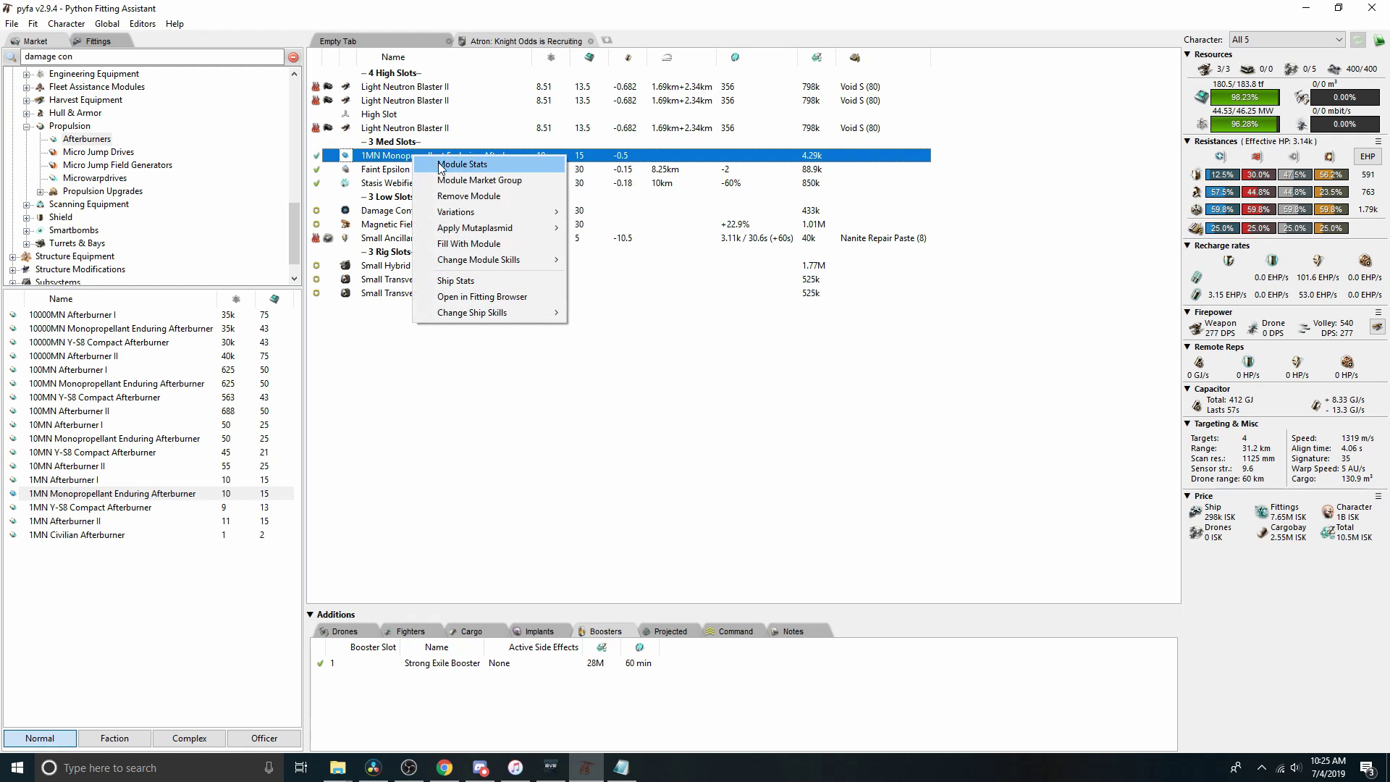
left_click(441, 165)
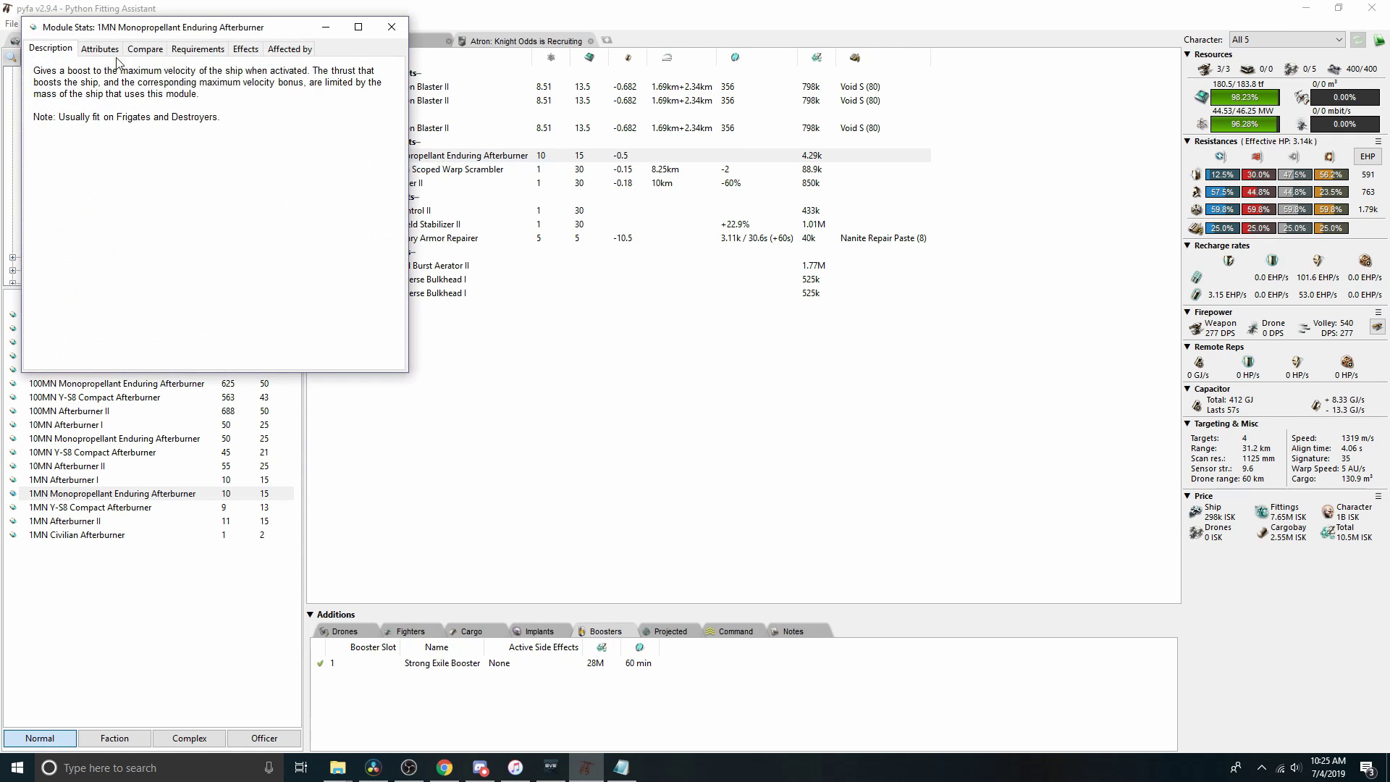
left_click(99, 50)
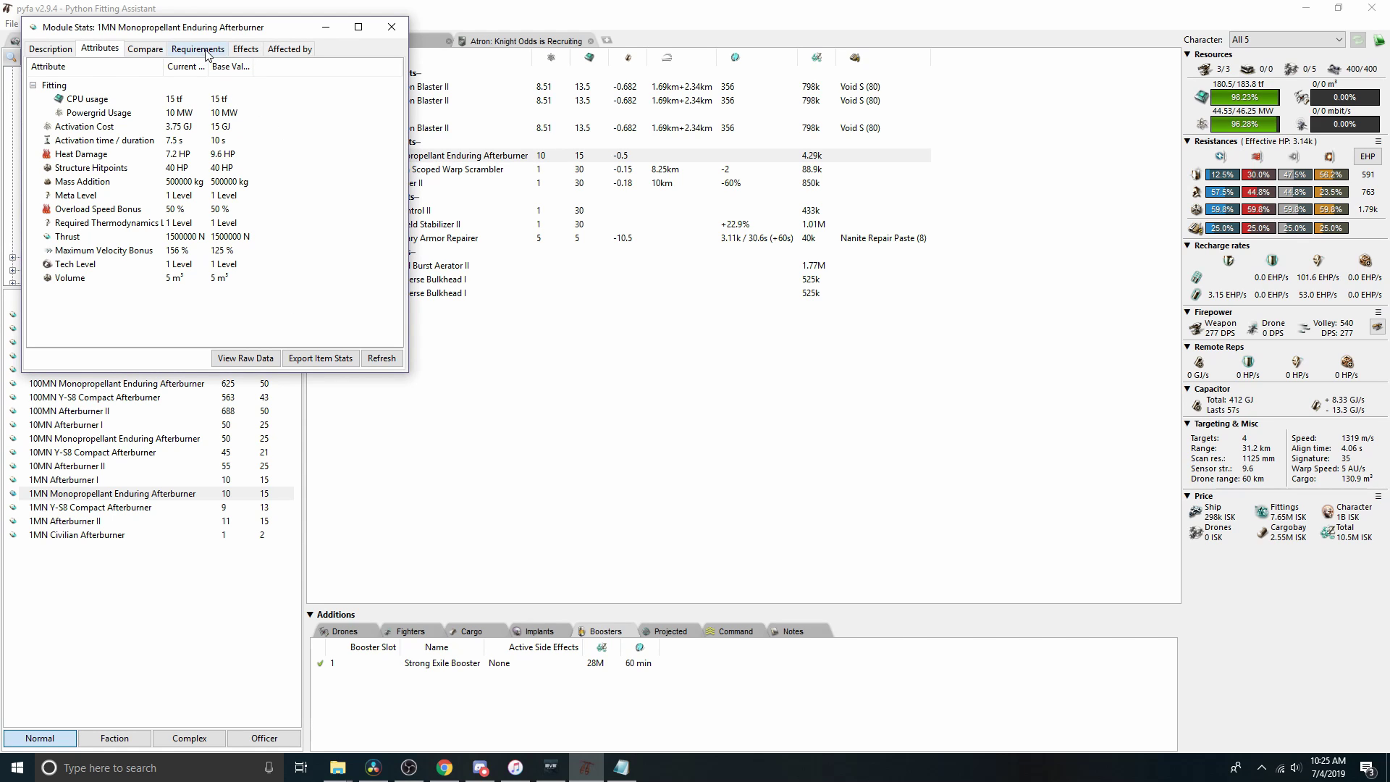
left_click_drag(197, 29, 816, 117)
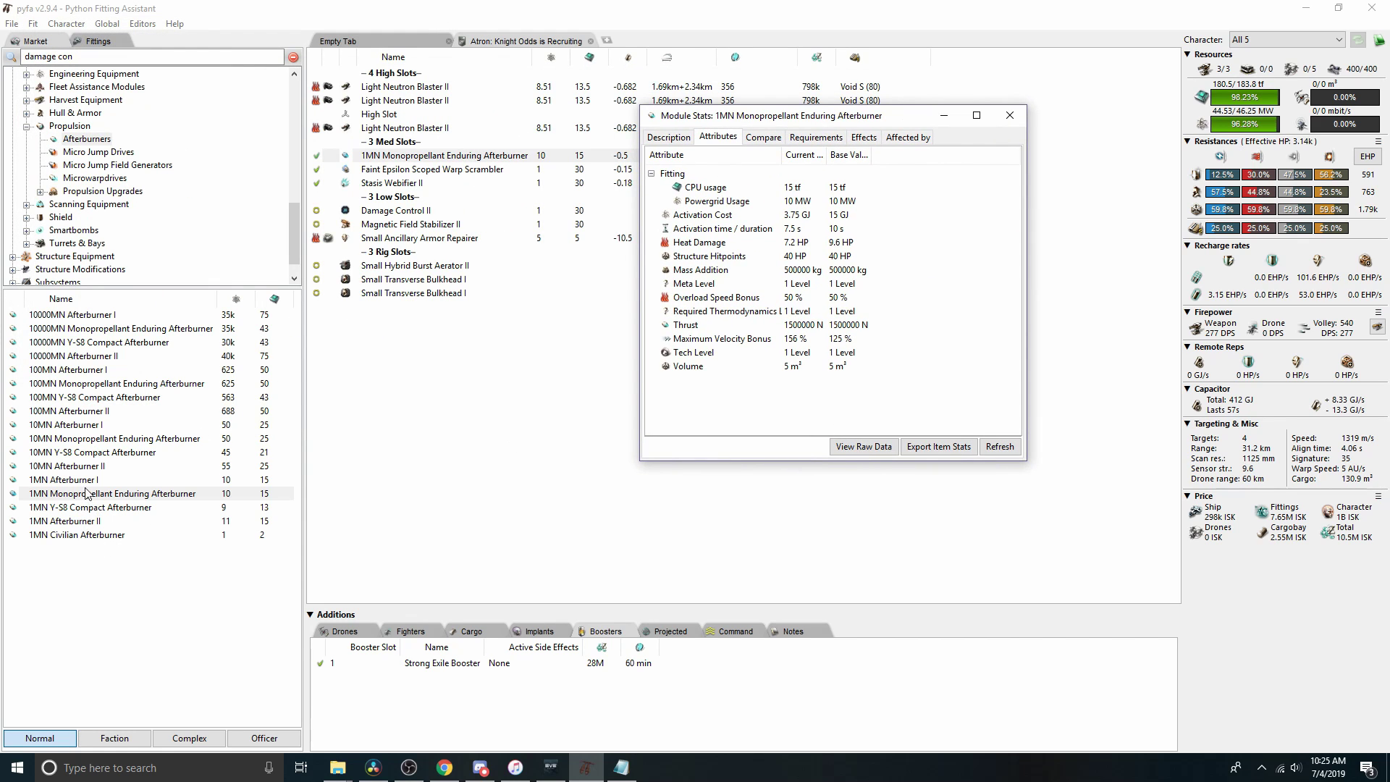
Compare the 1MN Afterburner II's attributes side by side with the fitted Monopropellant Enduring Afterburner's, and check the fitted module's skill requirements.
right_click(91, 521)
left_click(130, 531)
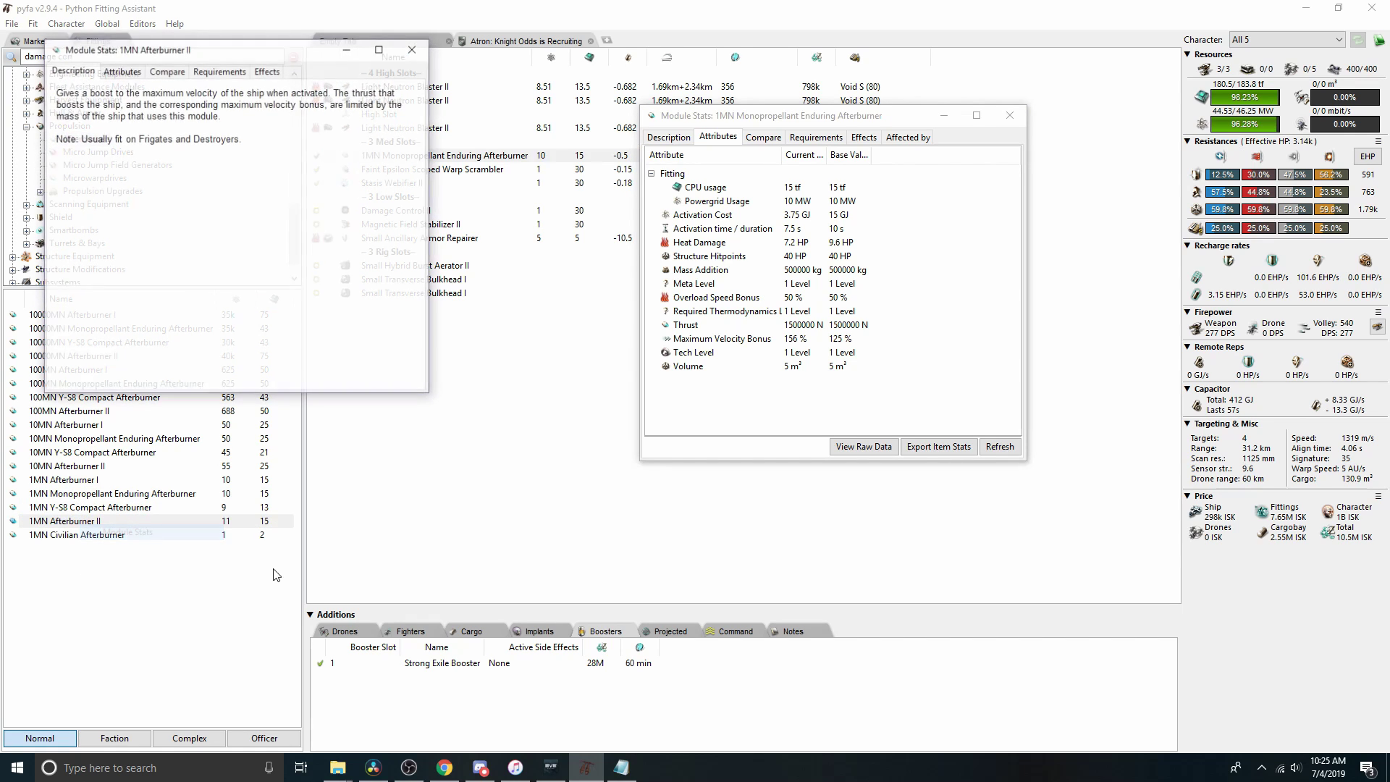
left_click(118, 72)
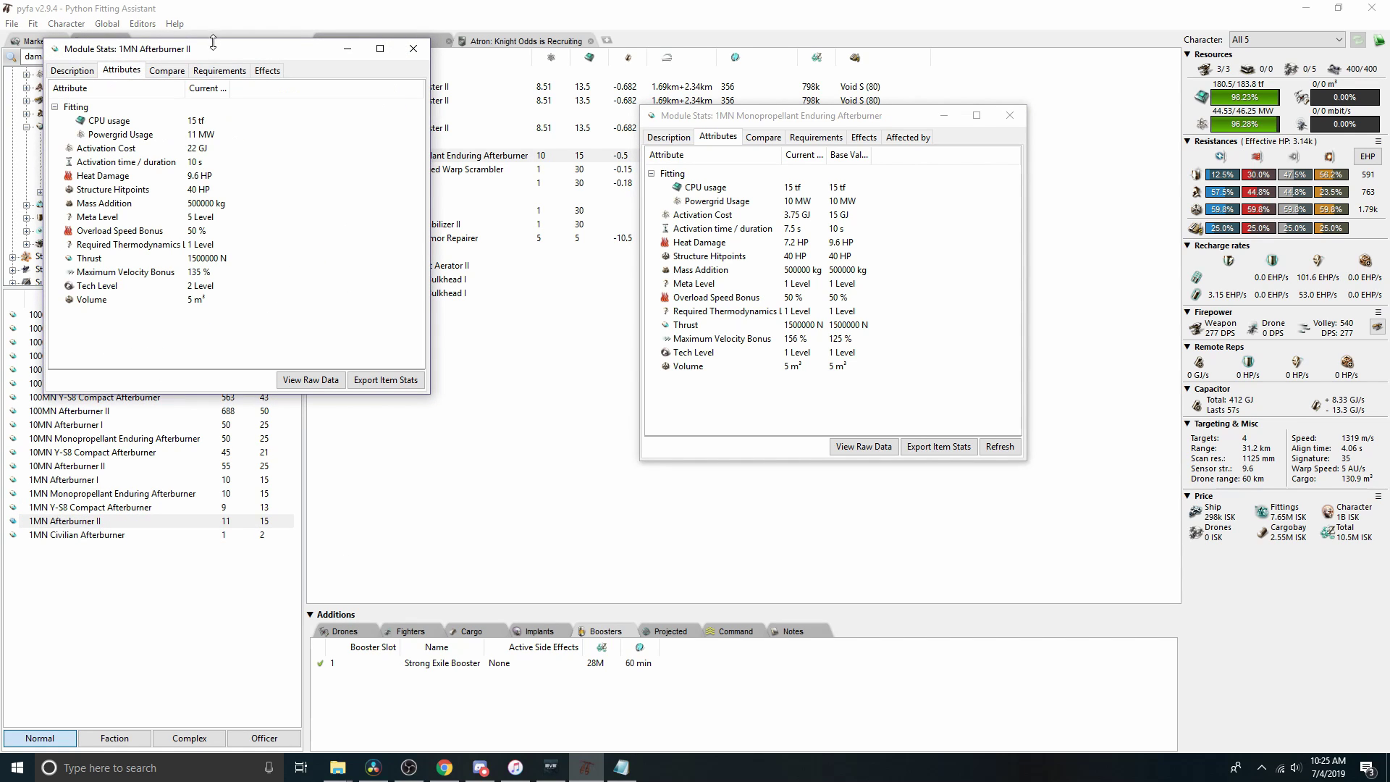
left_click_drag(212, 50, 405, 114)
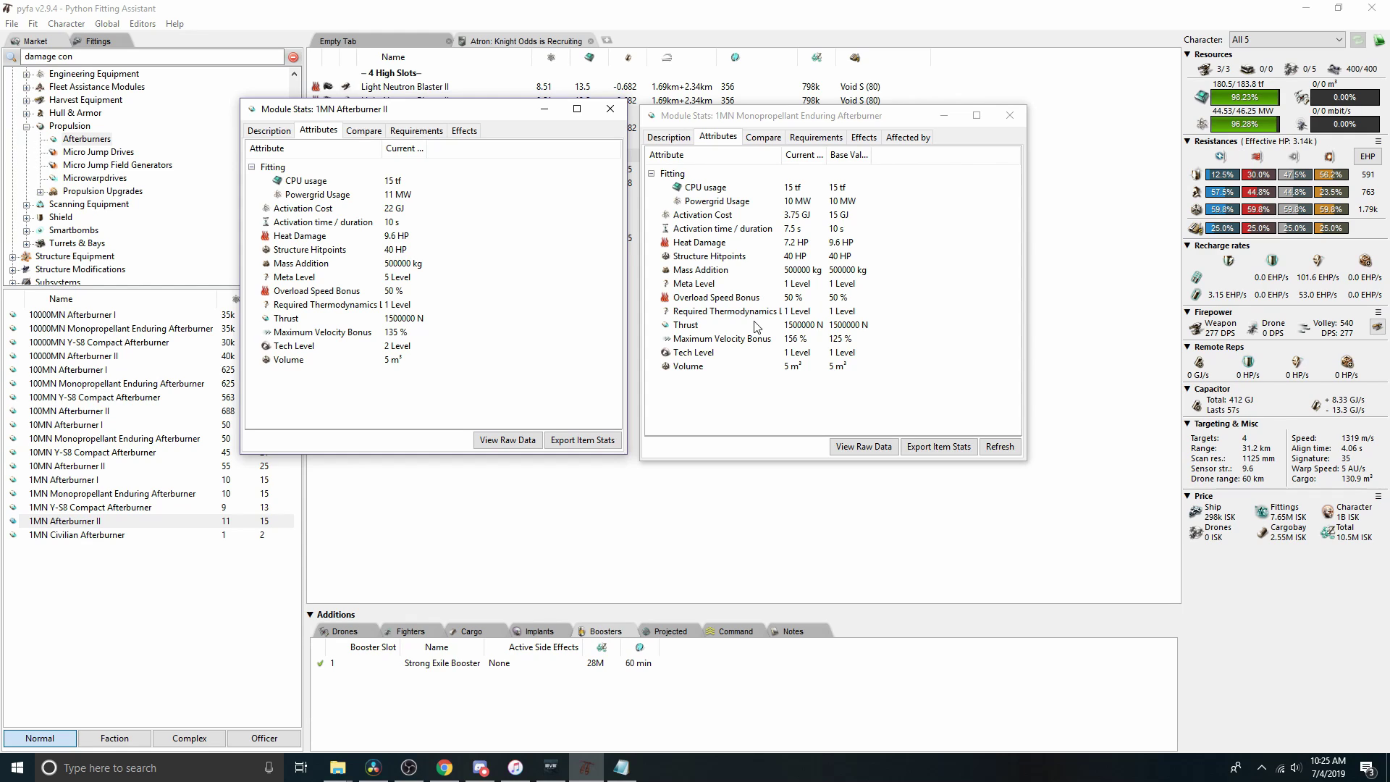
left_click(612, 109)
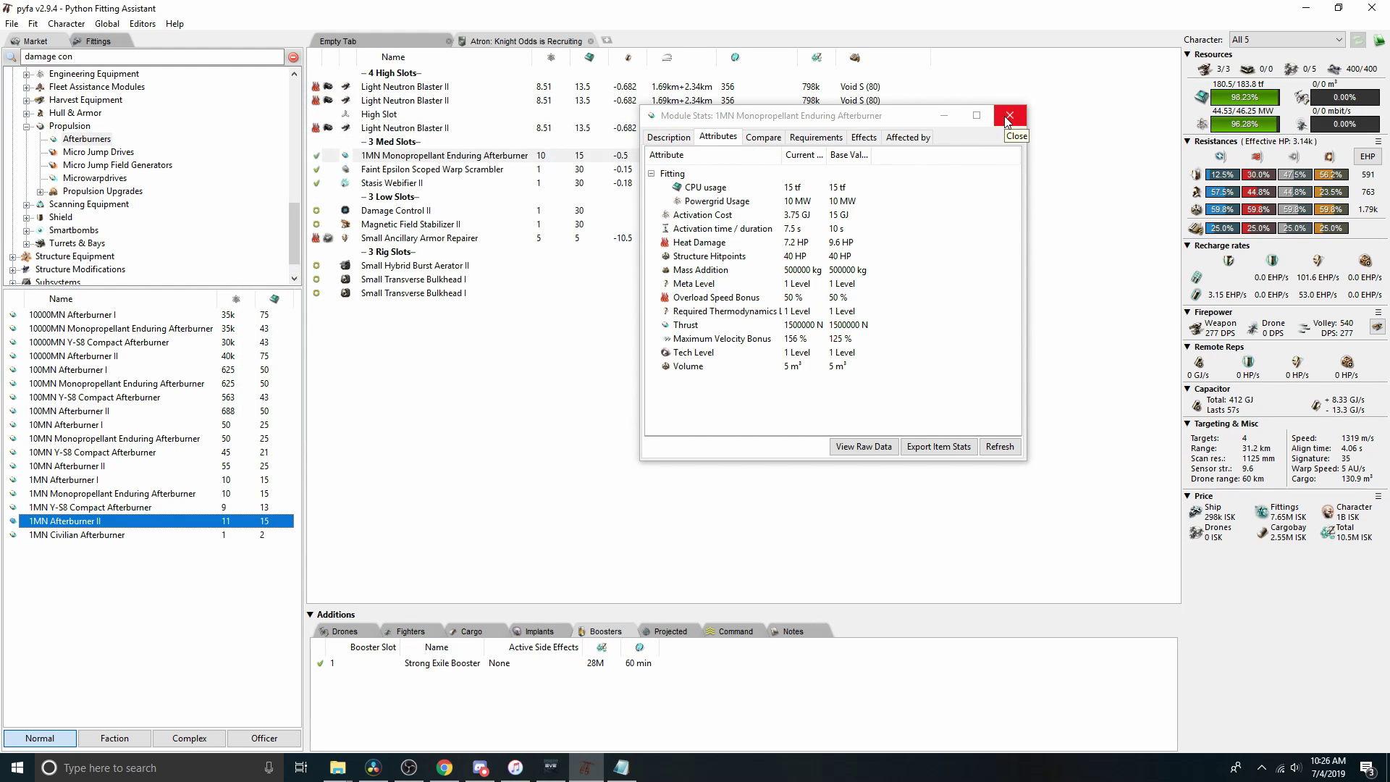
left_click(816, 136)
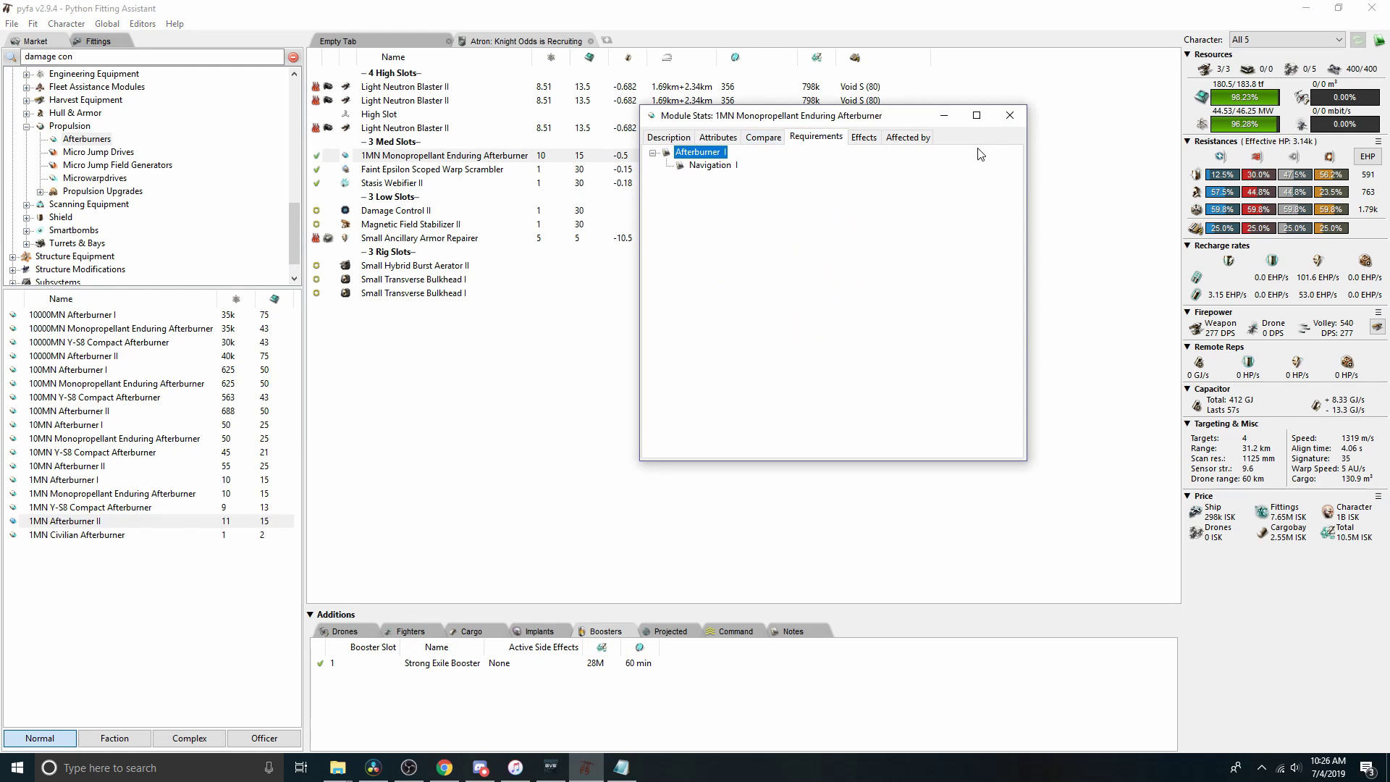
left_click(1005, 114)
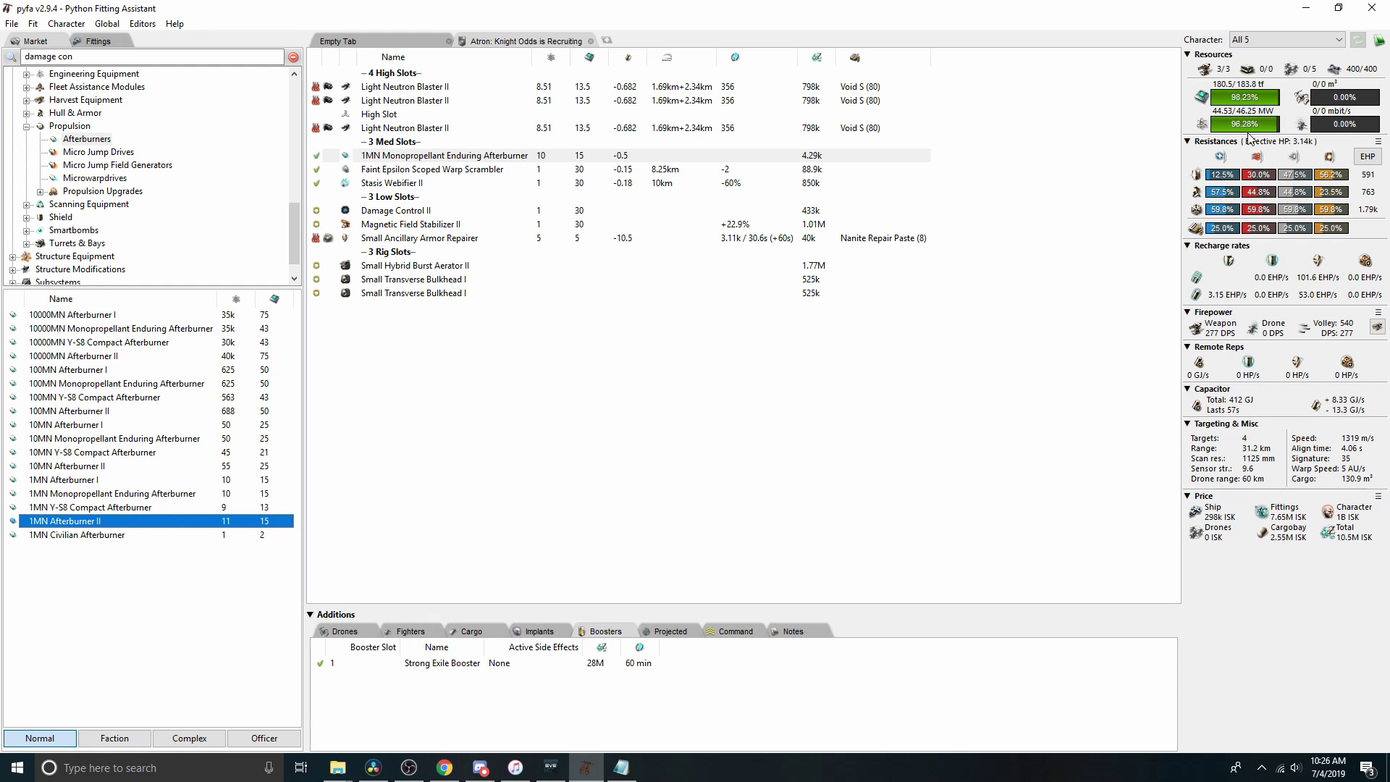
Replace the fitted Faint Epsilon Scoped Warp Scrambler with the Warp Scrambler II from its market group.
right_click(404, 174)
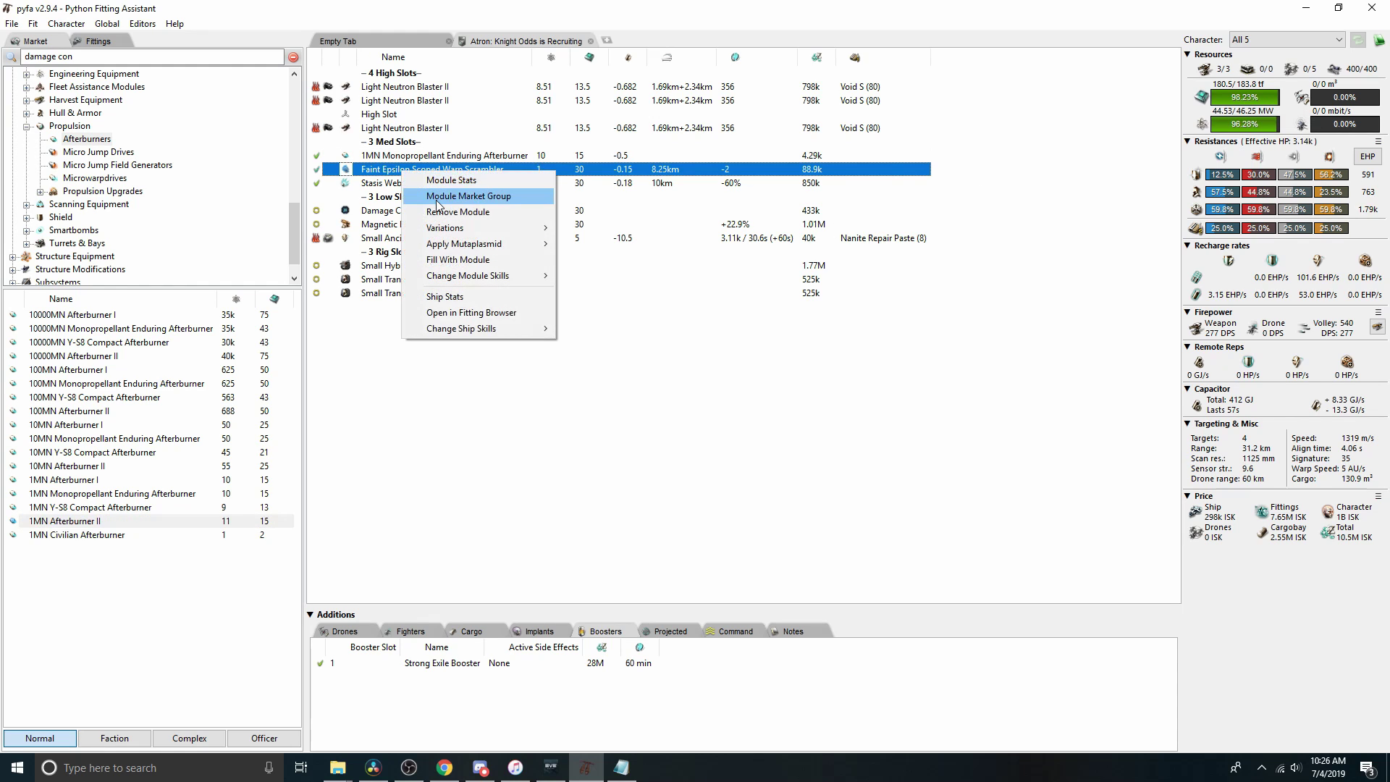
left_click(464, 194)
key("Delete")
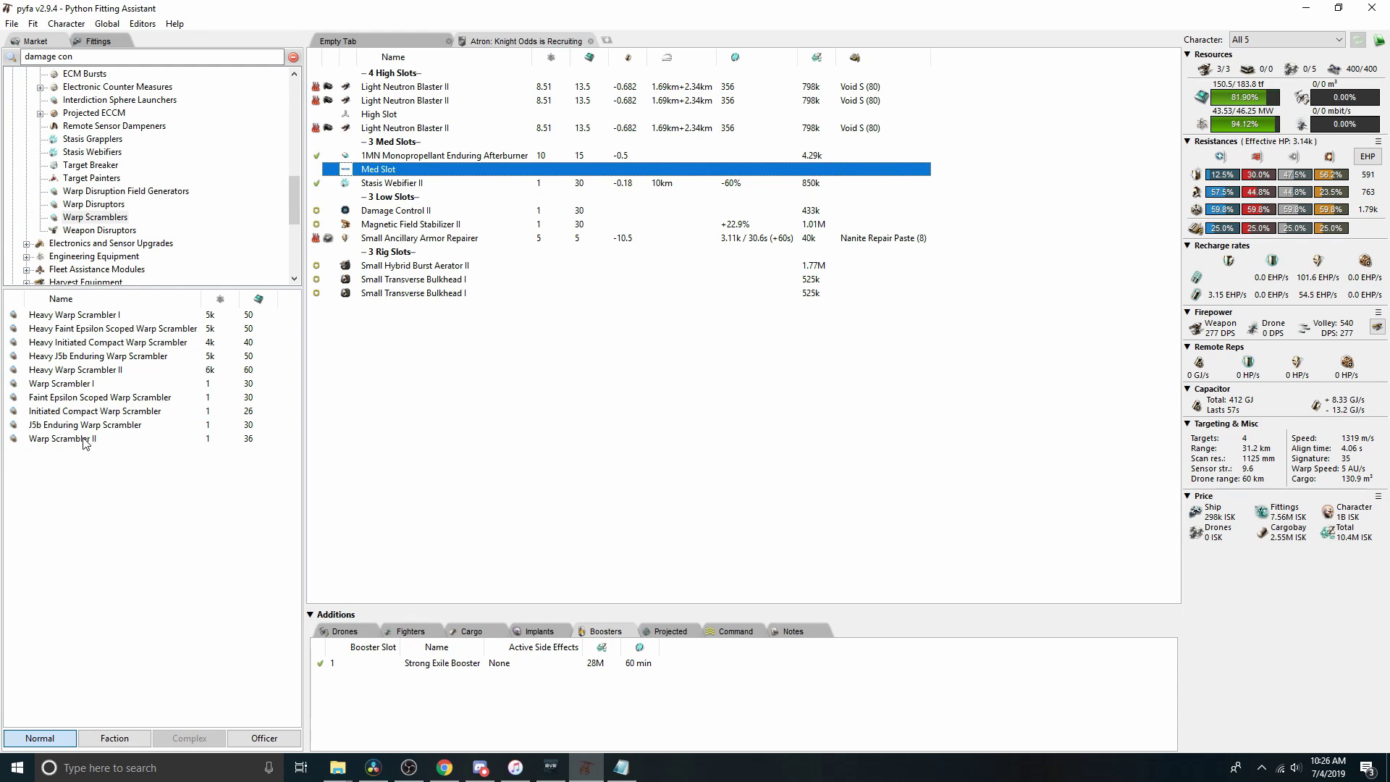
double_click(85, 439)
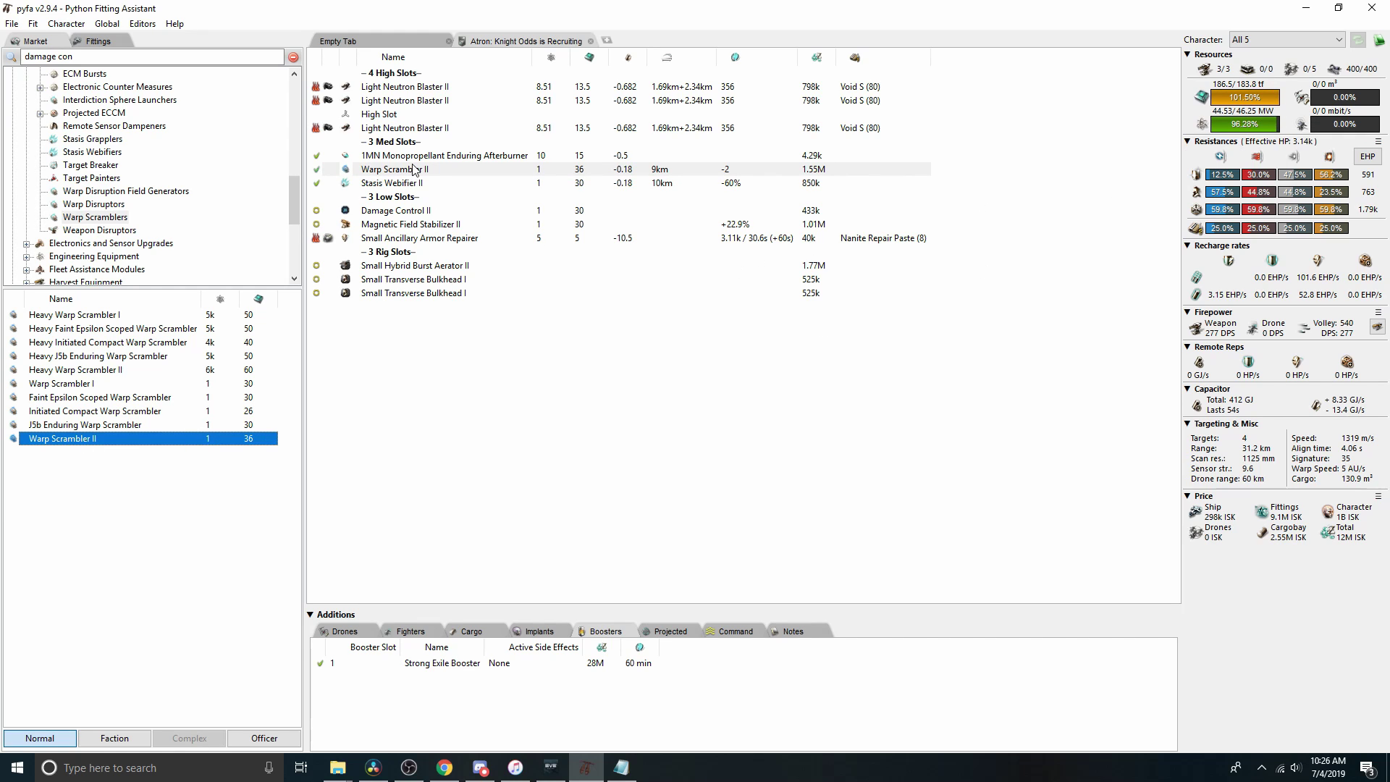
Show the market groups of the Magnetic Field Stabilizer II and the Damage Control II, and select the IFFA Compact Damage Control.
right_click(408, 230)
left_click(411, 234)
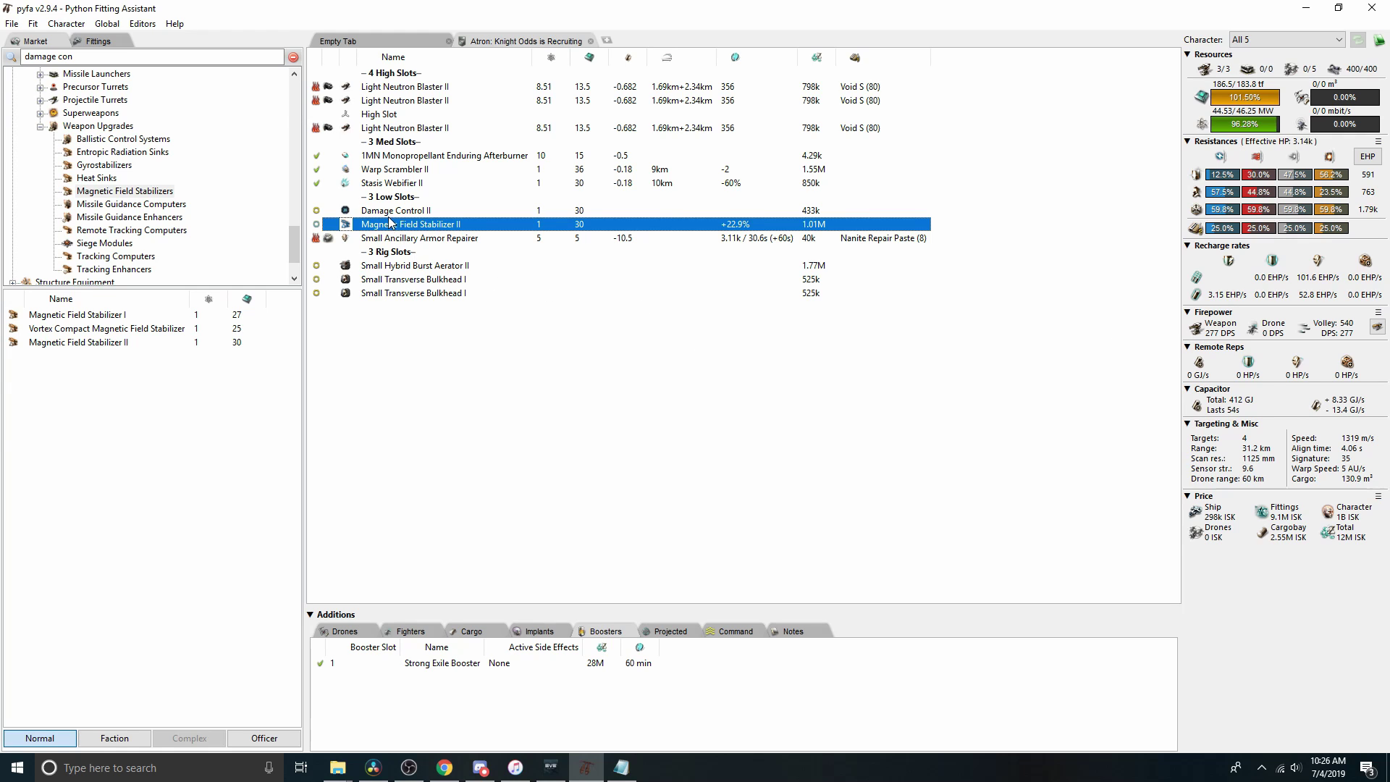
right_click(391, 210)
left_click(420, 239)
left_click(78, 455)
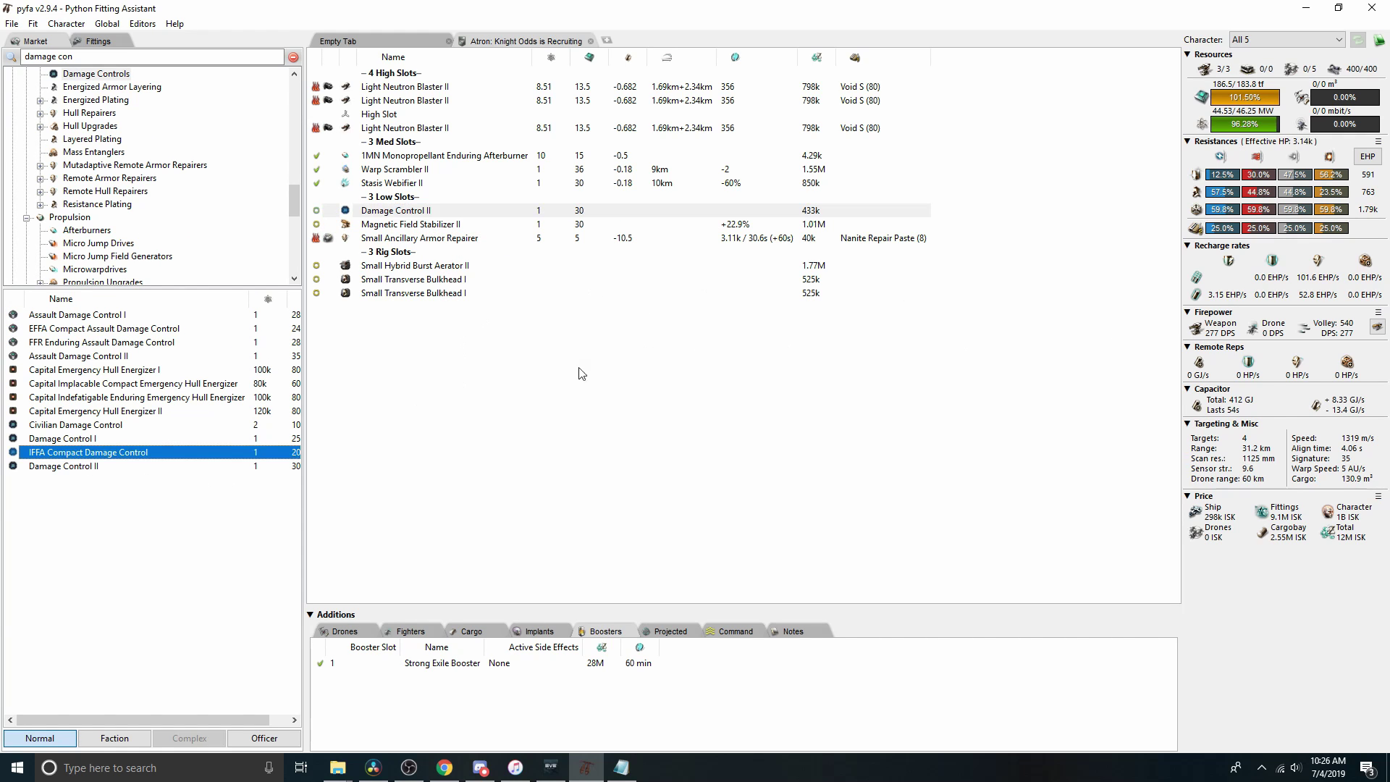
Replace the fitted Warp Scrambler II with the J5b Enduring Warp Scrambler from its market group.
right_click(390, 169)
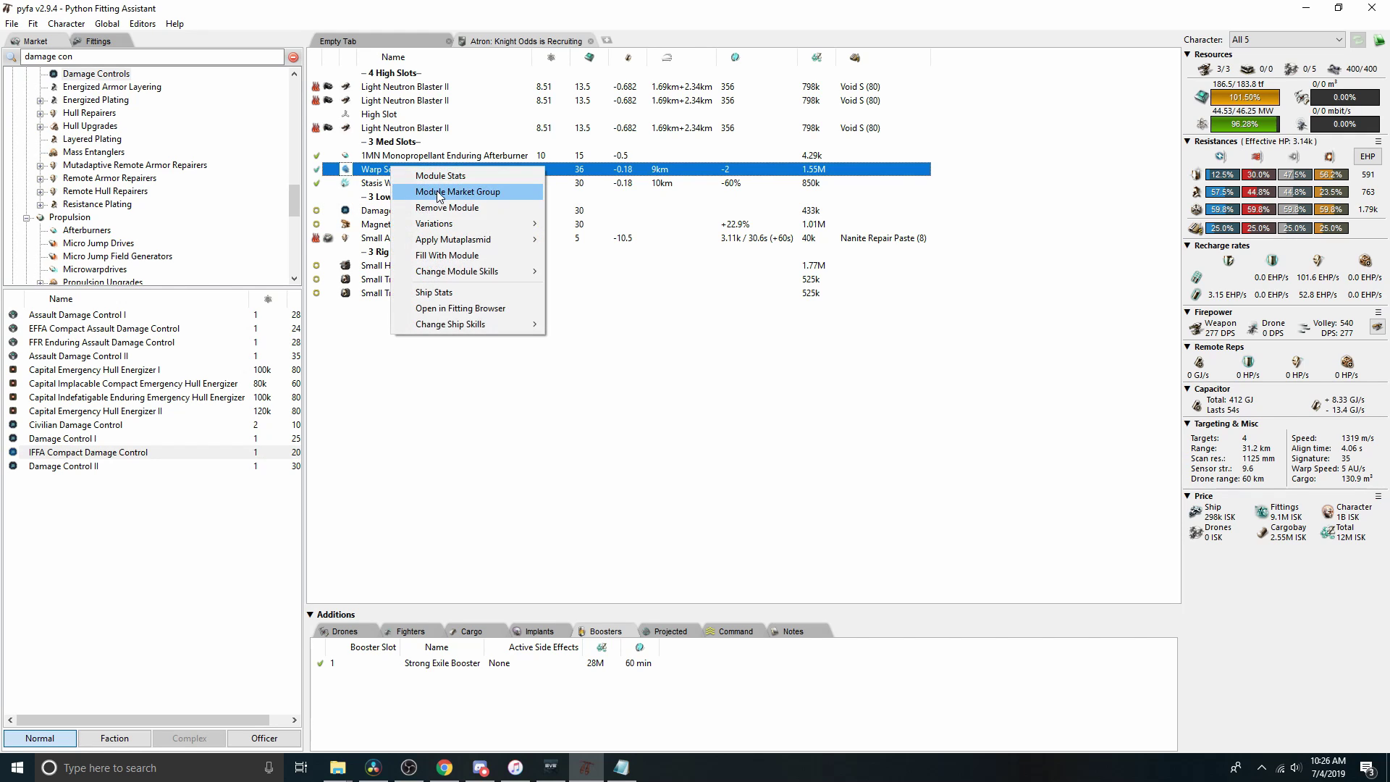
left_click(427, 193)
double_click(391, 176)
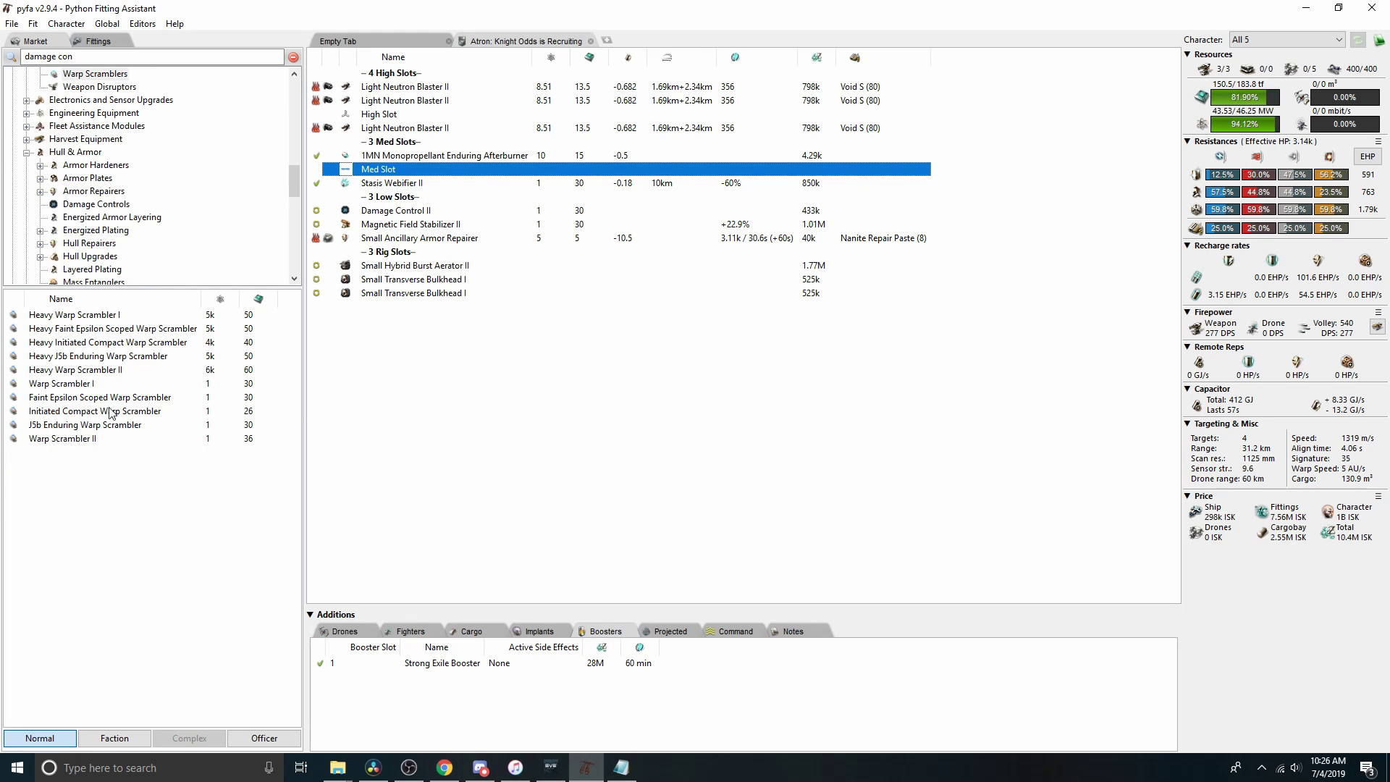
double_click(105, 429)
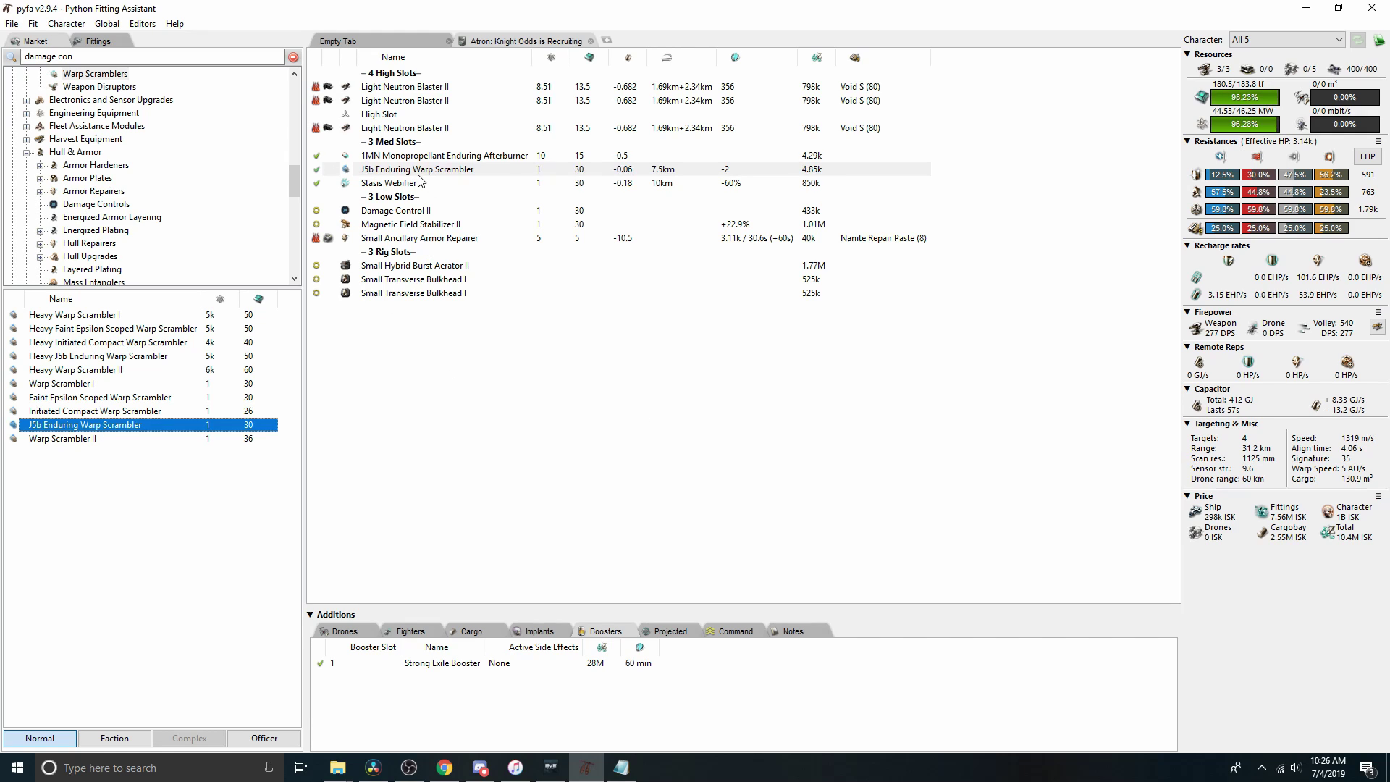
Check the J5b Enduring Warp Scrambler's range, and swap it for the Faint Epsilon Scoped Warp Scrambler.
left_click(418, 174)
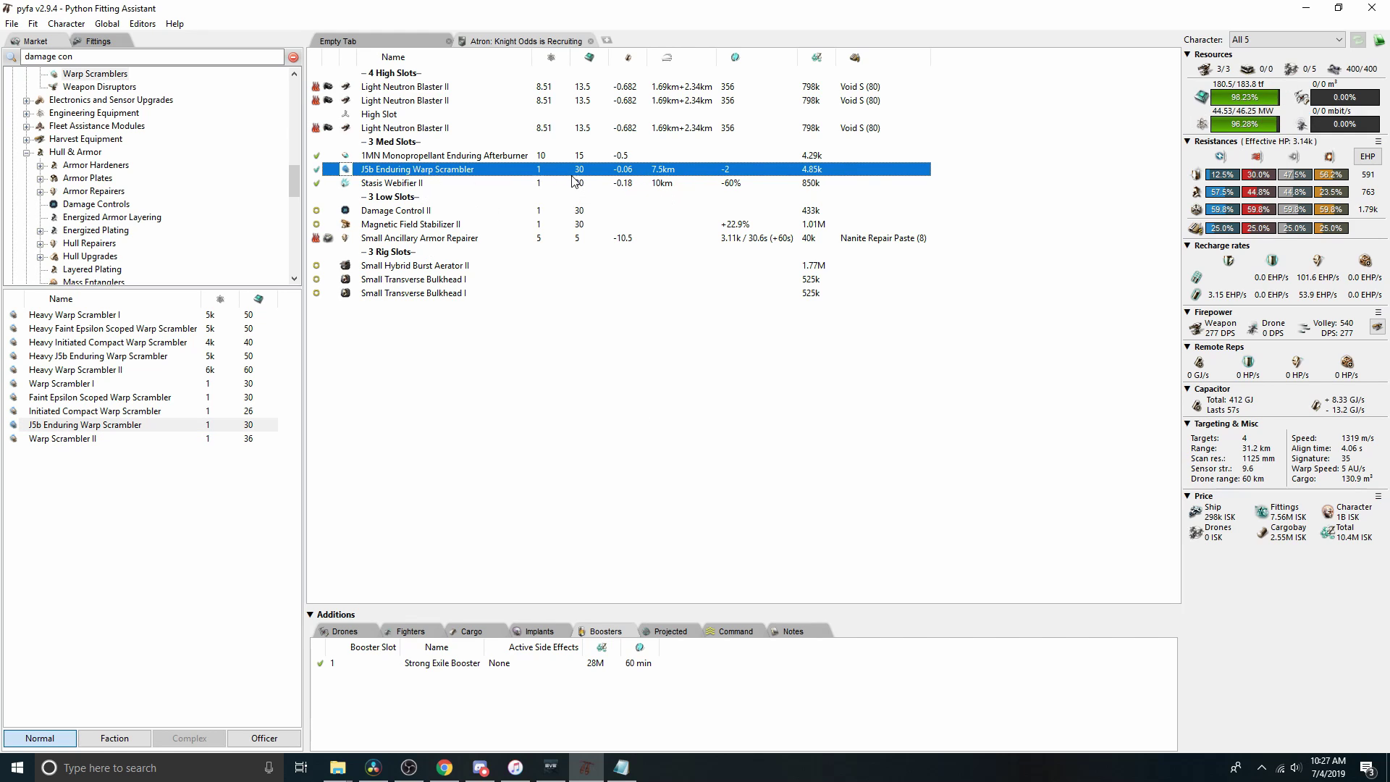
double_click(405, 172)
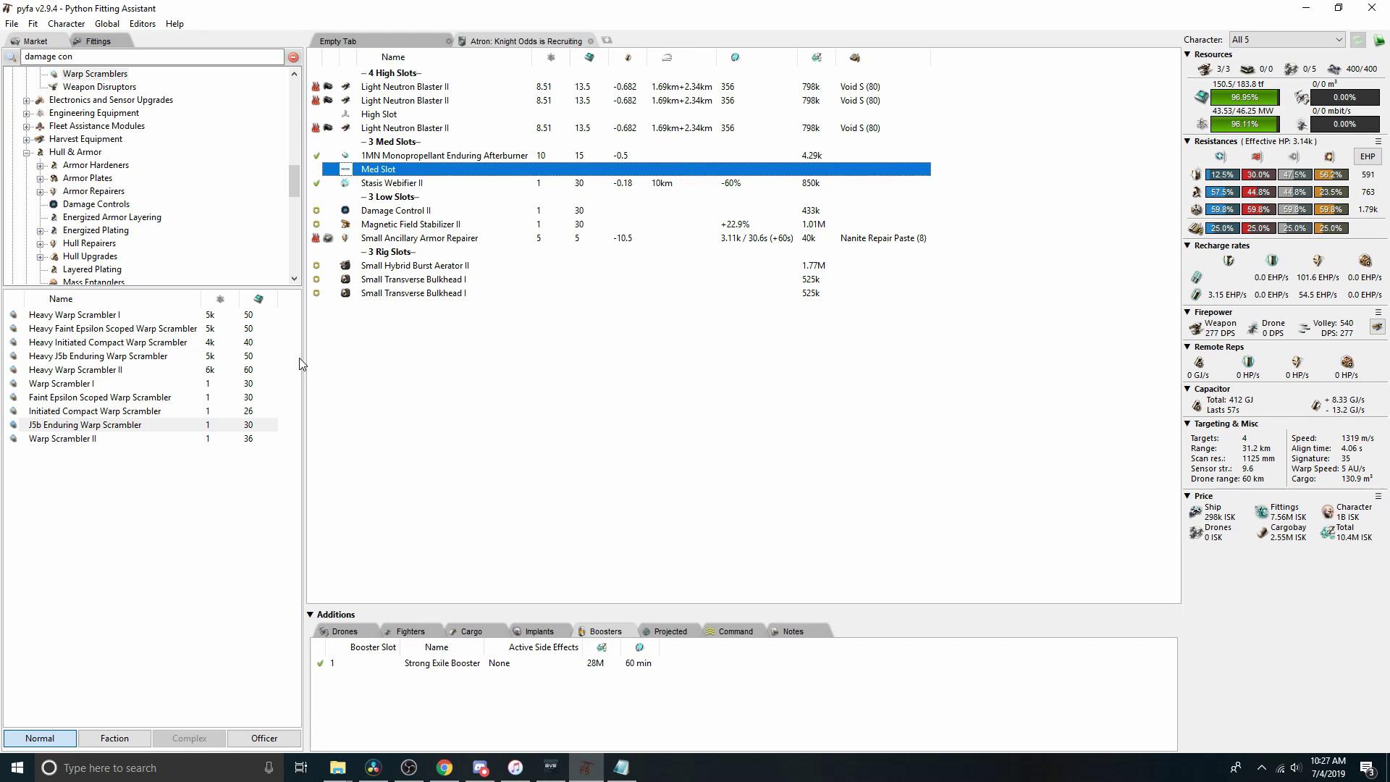
double_click(109, 397)
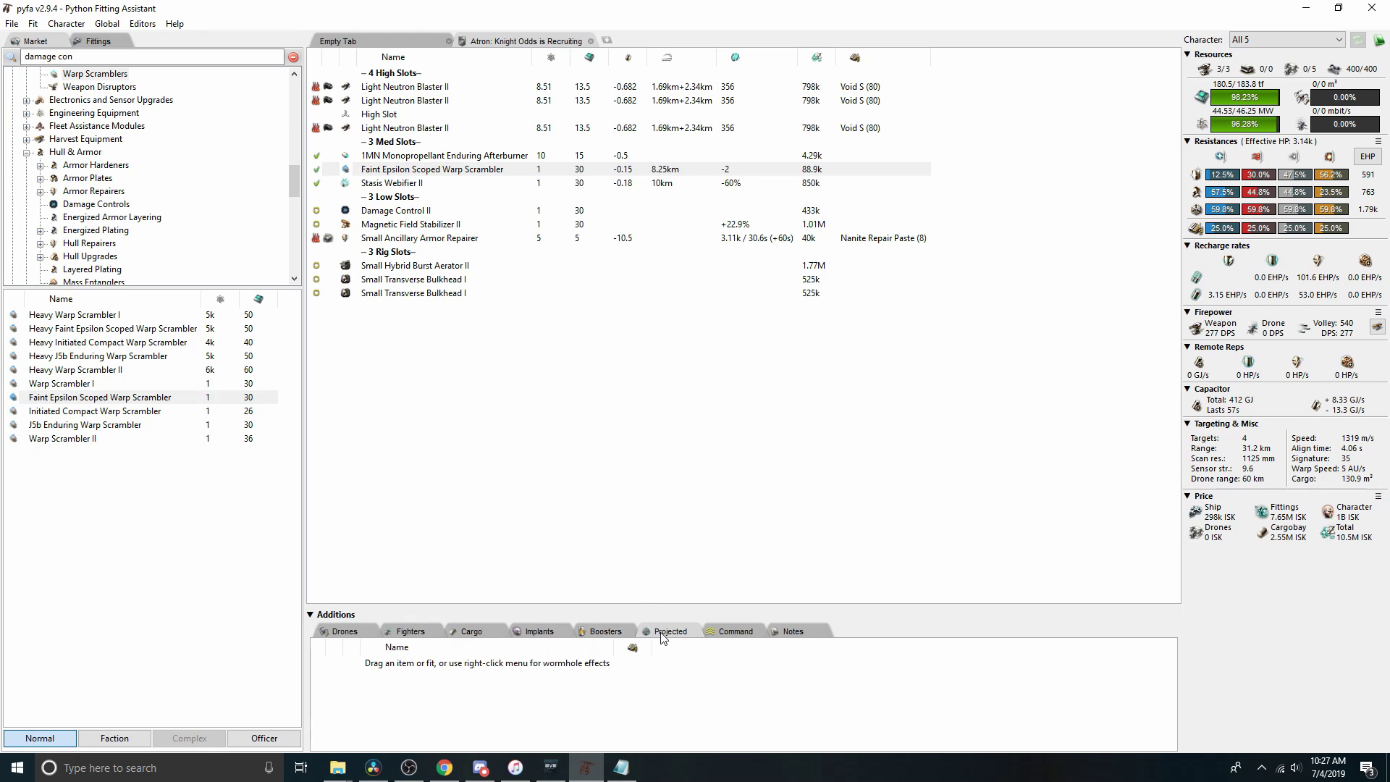
Duplicate the Knight Odds is Recruiting fit, keeping the name Knight Odds is Recruiting copy.
left_click(99, 41)
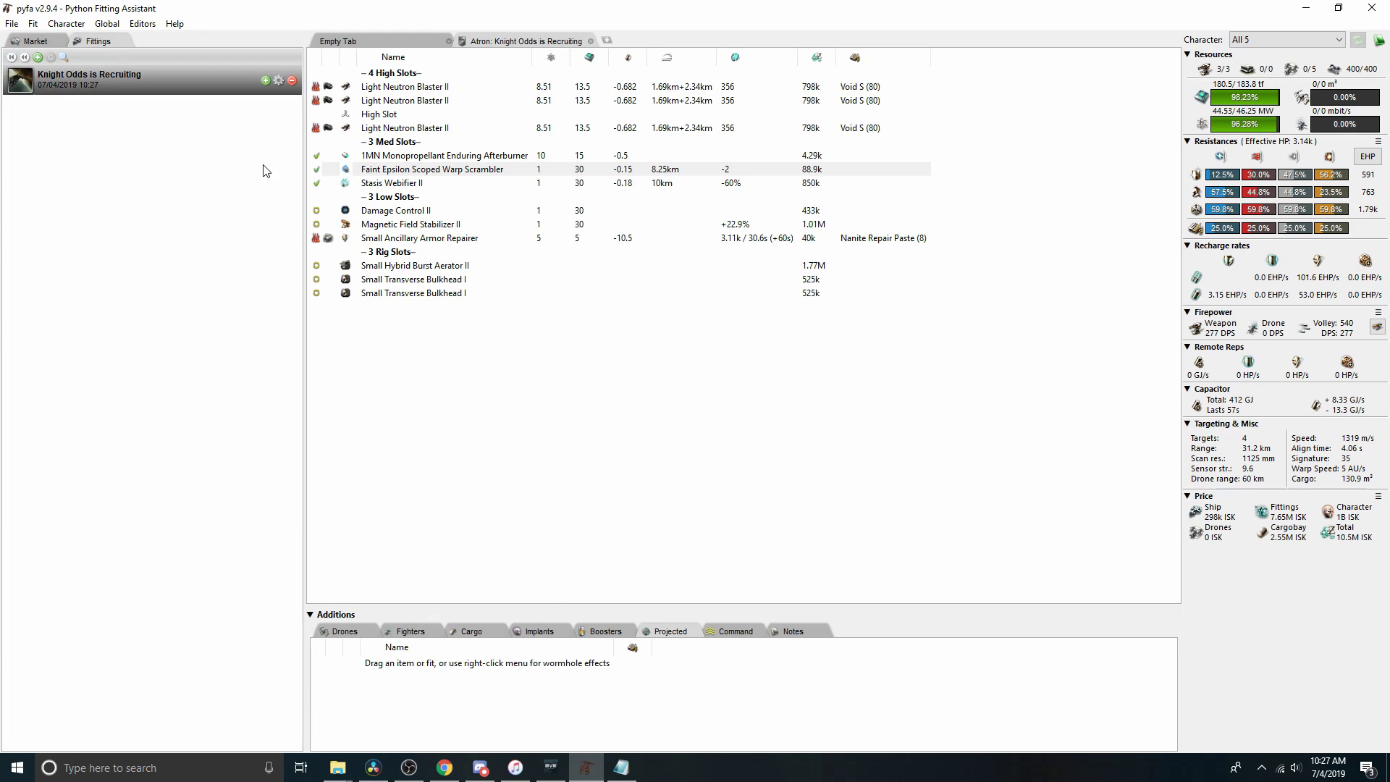
left_click(265, 81)
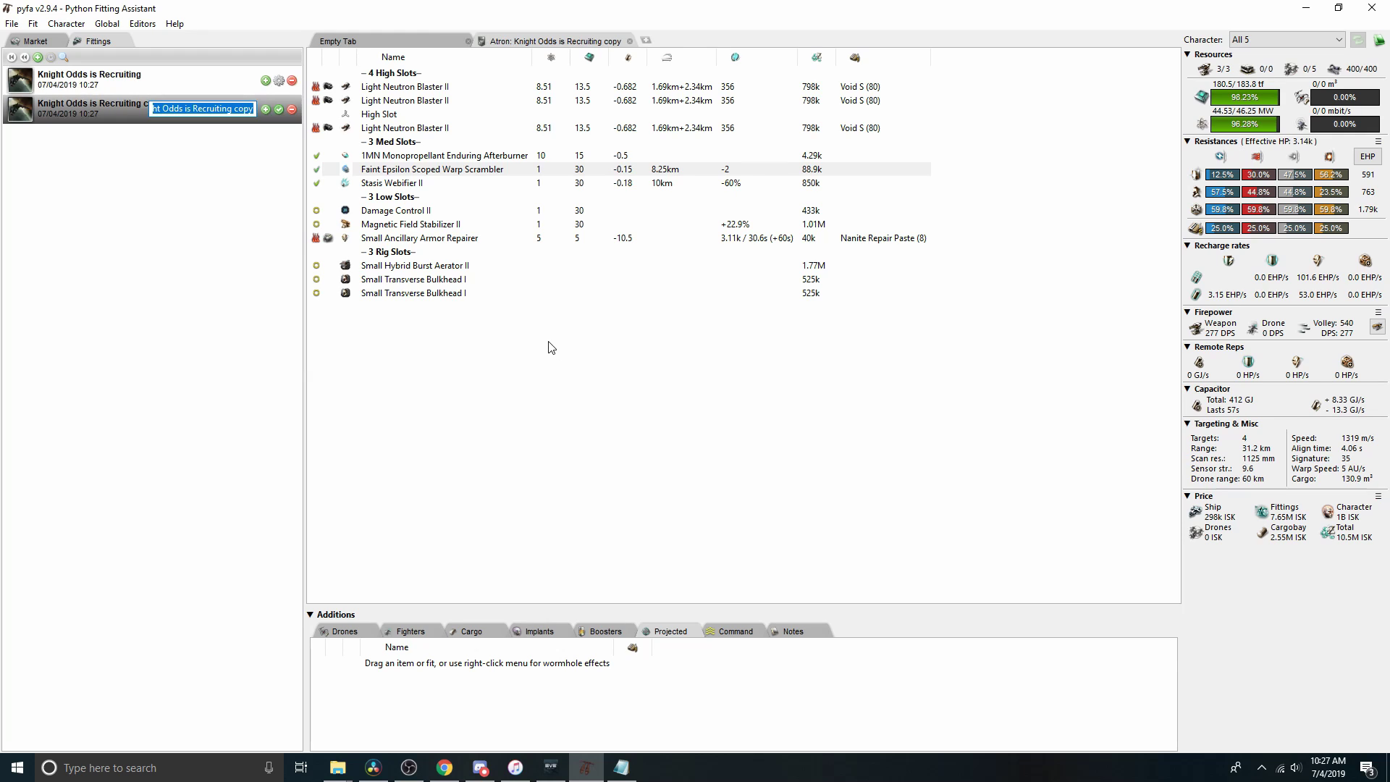
key("Return")
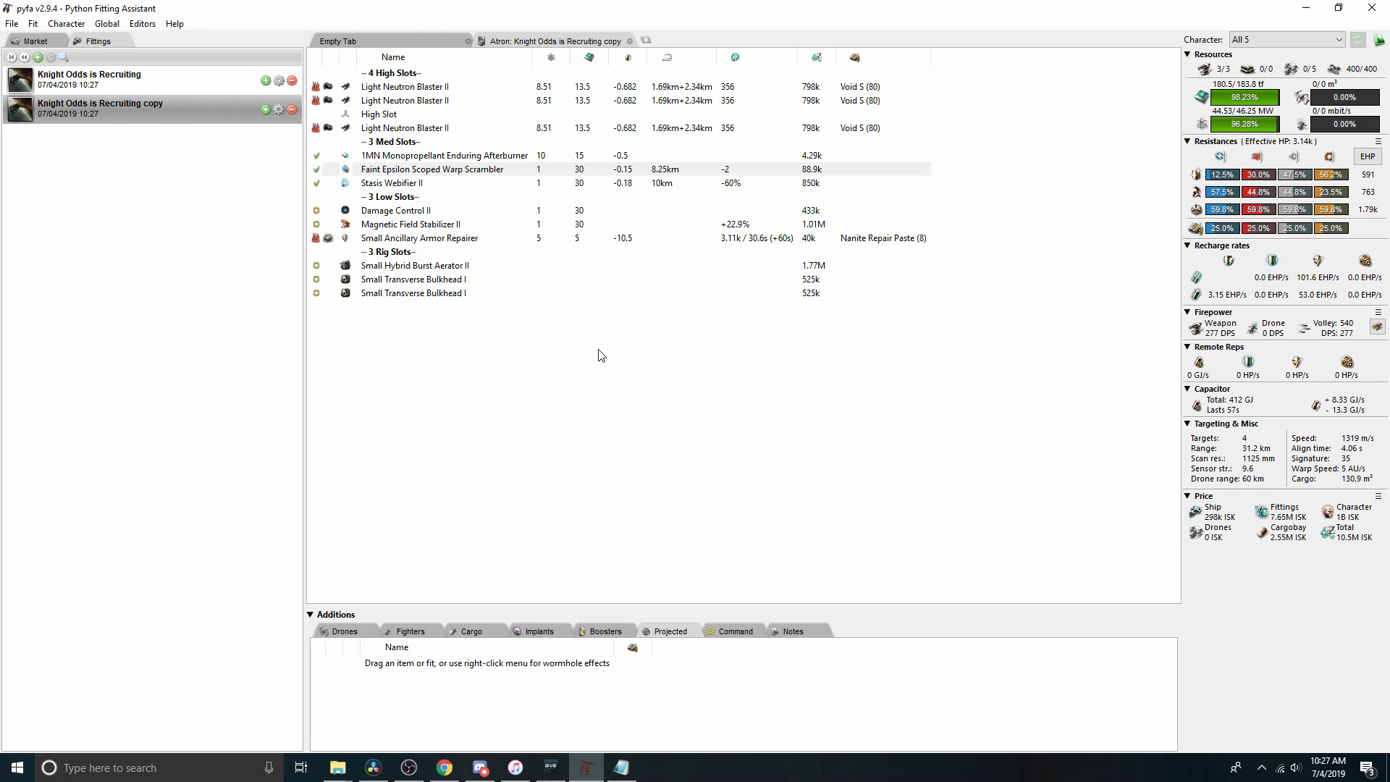
Overheat the copied fit's afterburner and project the copy onto itself, toggling the projection off and on to compare the ship's speed.
left_click(316, 158)
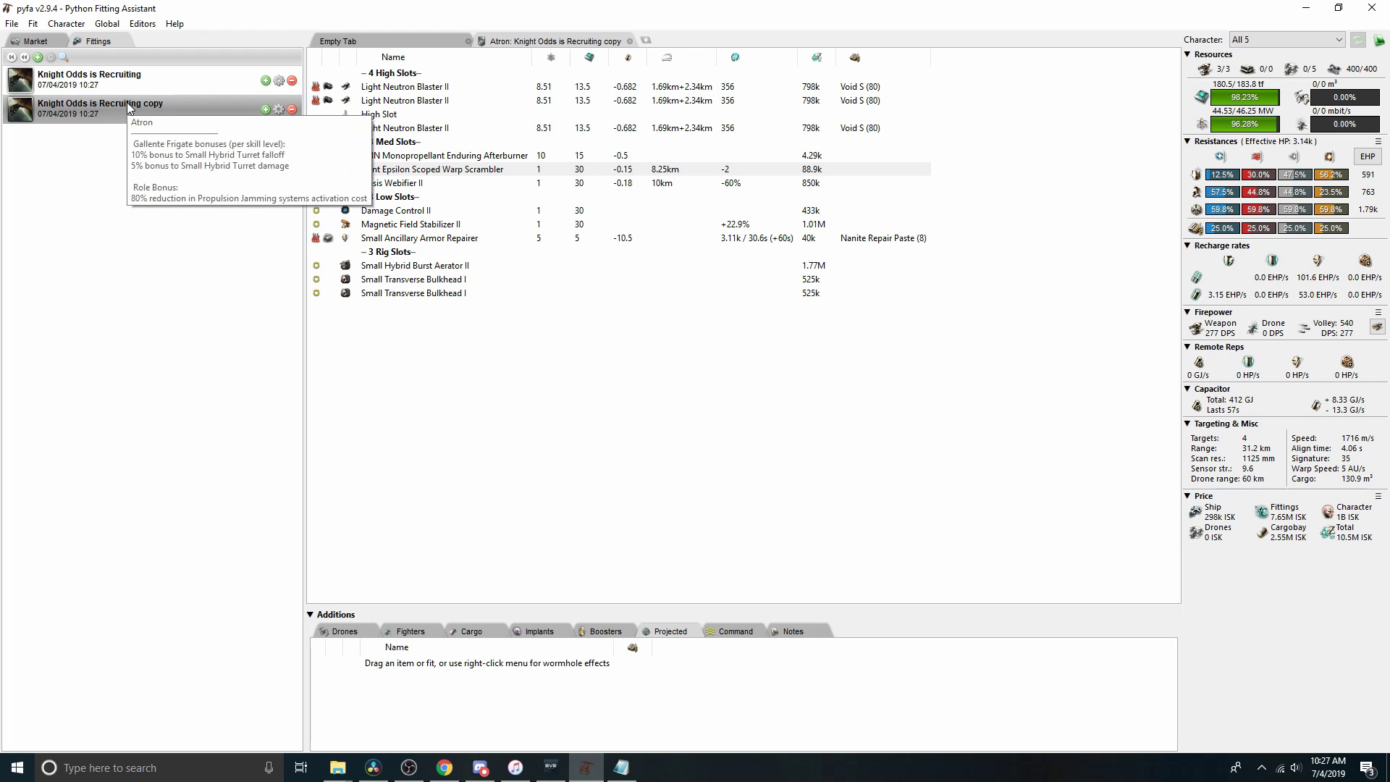
left_click_drag(91, 112, 469, 679)
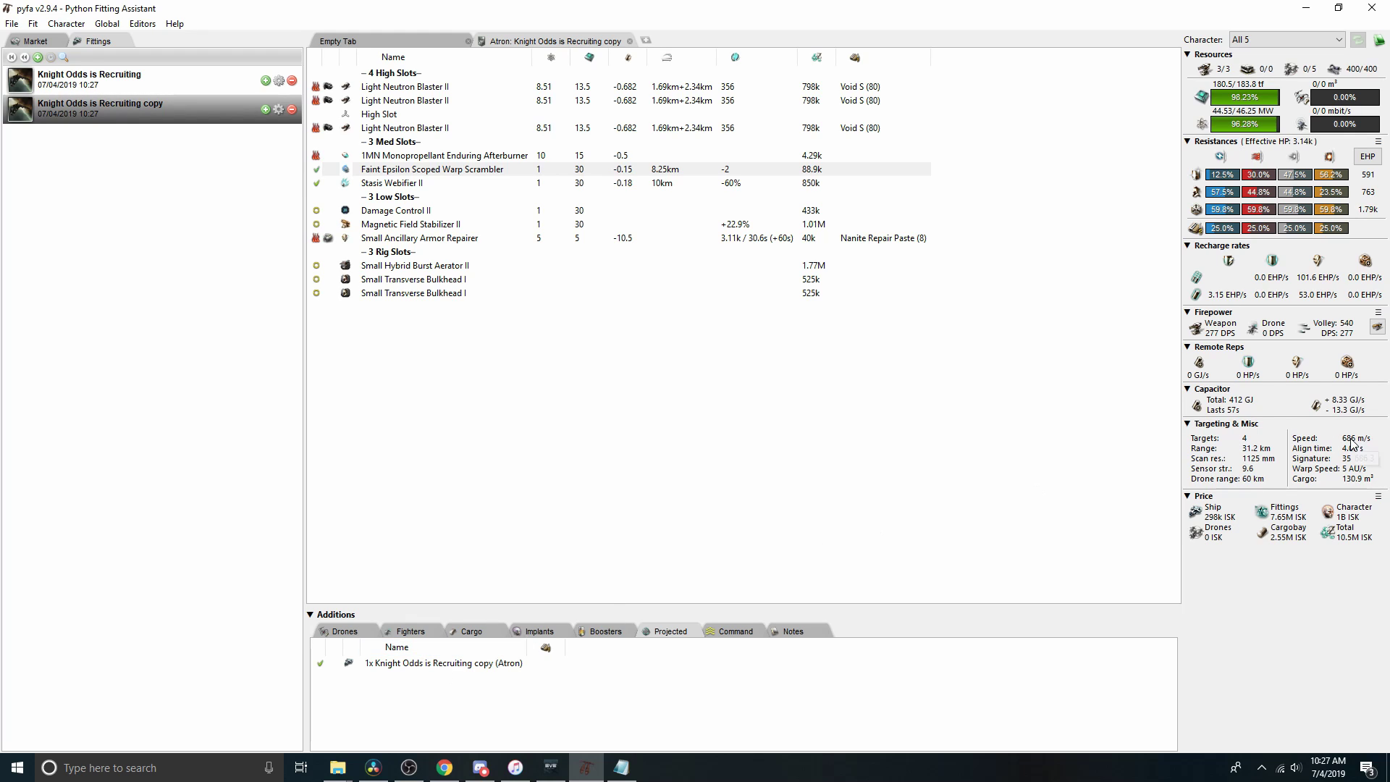
mouse_move(1350, 445)
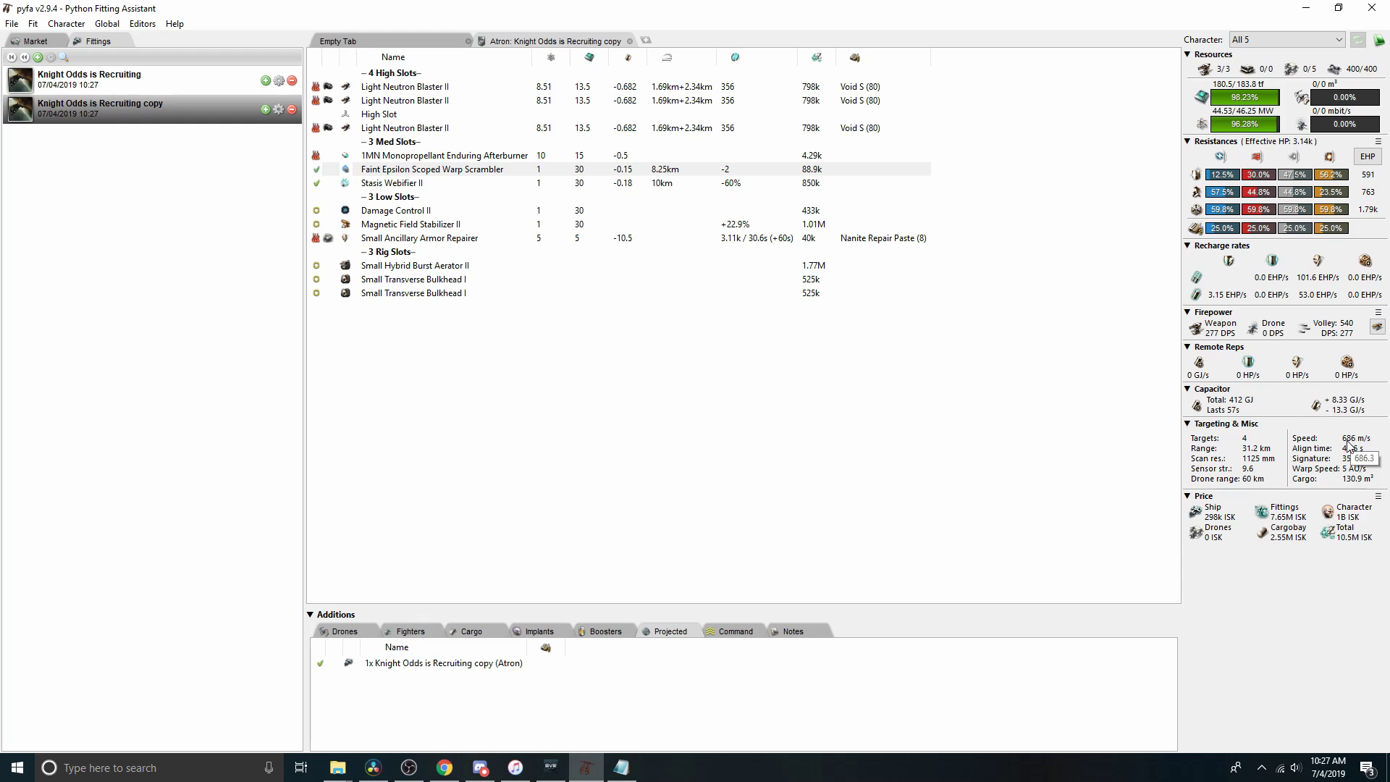
left_click(321, 664)
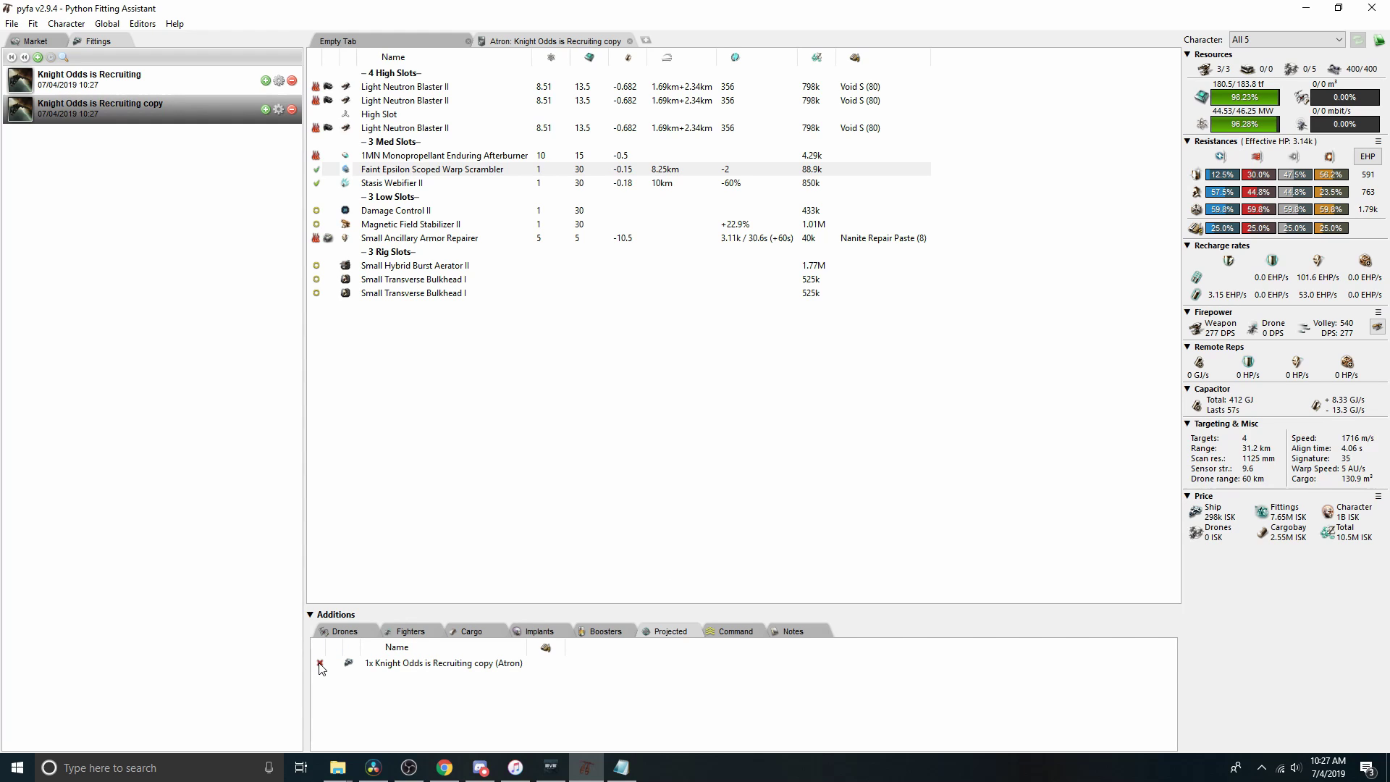
left_click(321, 664)
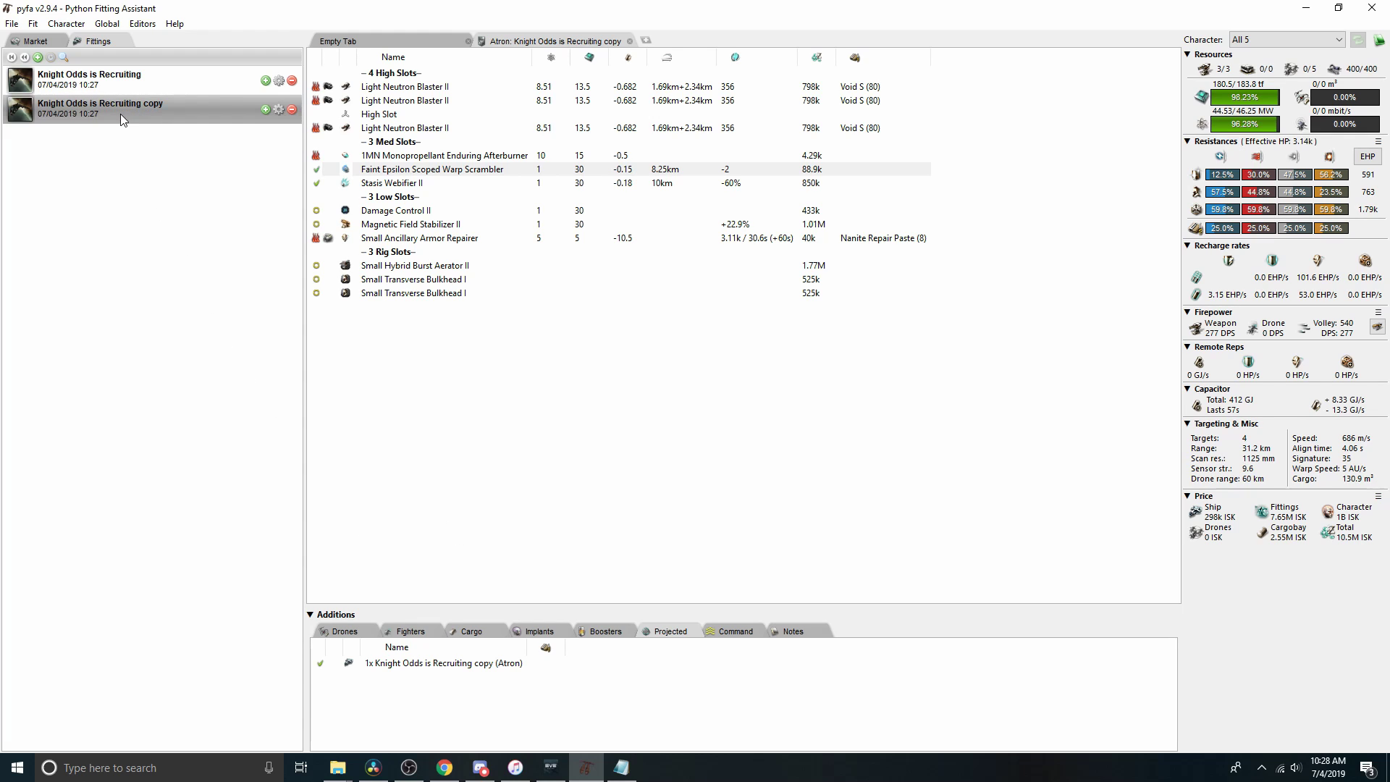
Replace the Stasis Webifier II in the copied fit with the X5 Enduring Stasis Webifier.
mouse_move(175, 122)
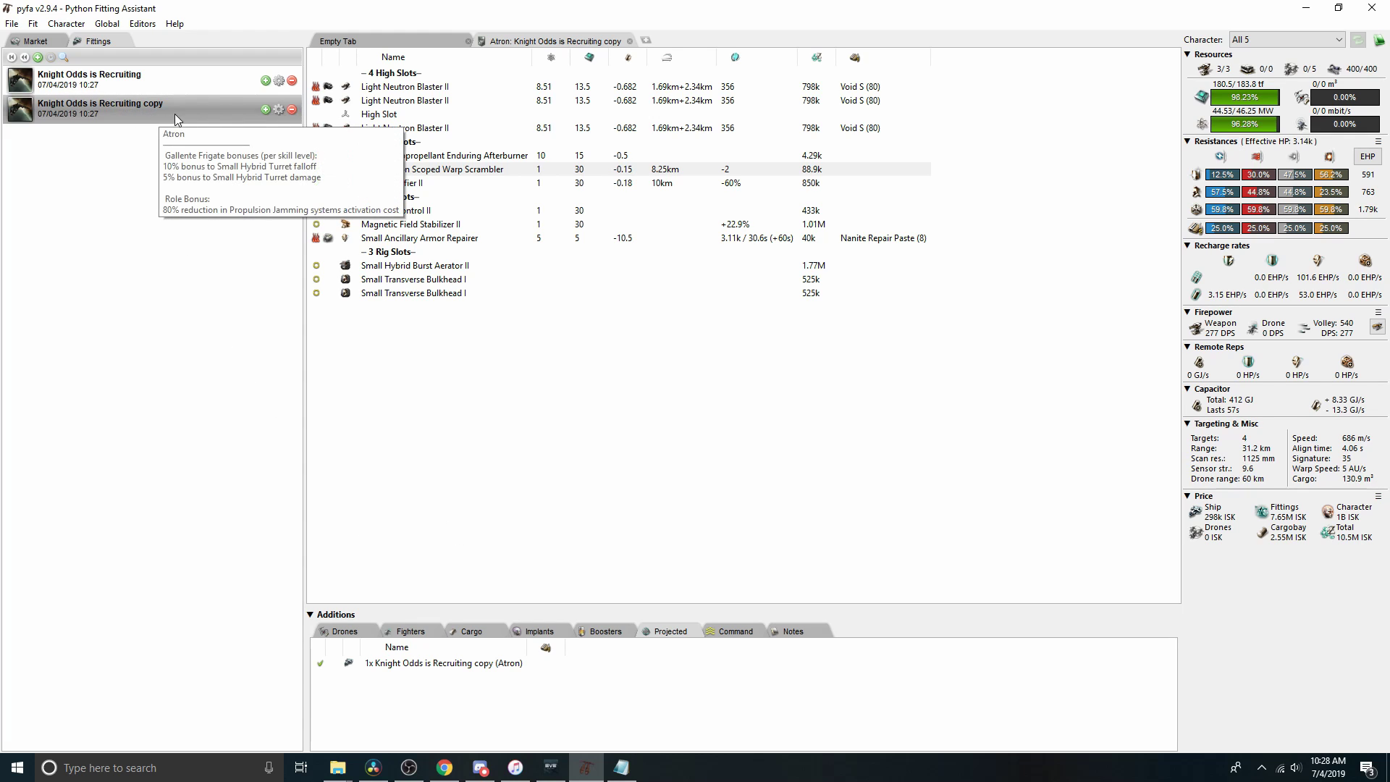
right_click(411, 183)
left_click(427, 207)
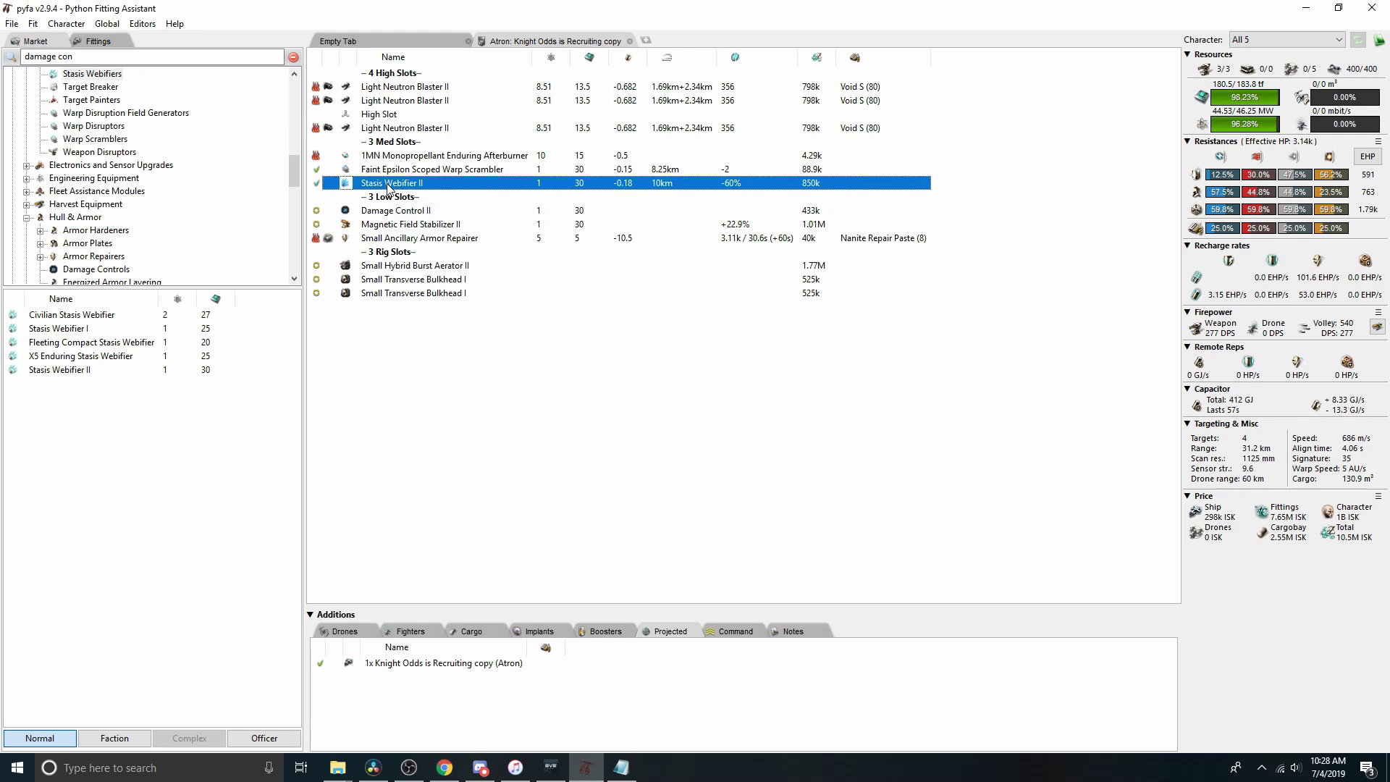
double_click(390, 183)
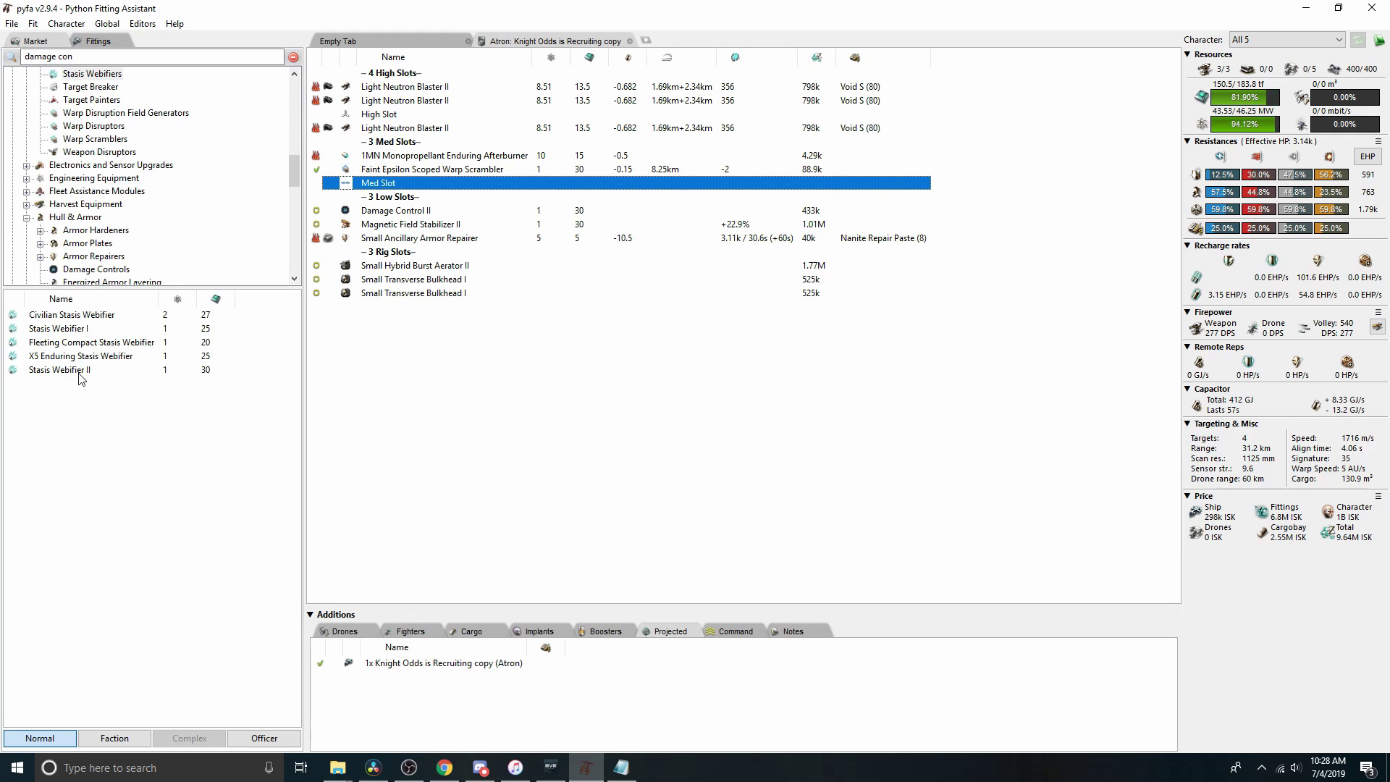
double_click(99, 357)
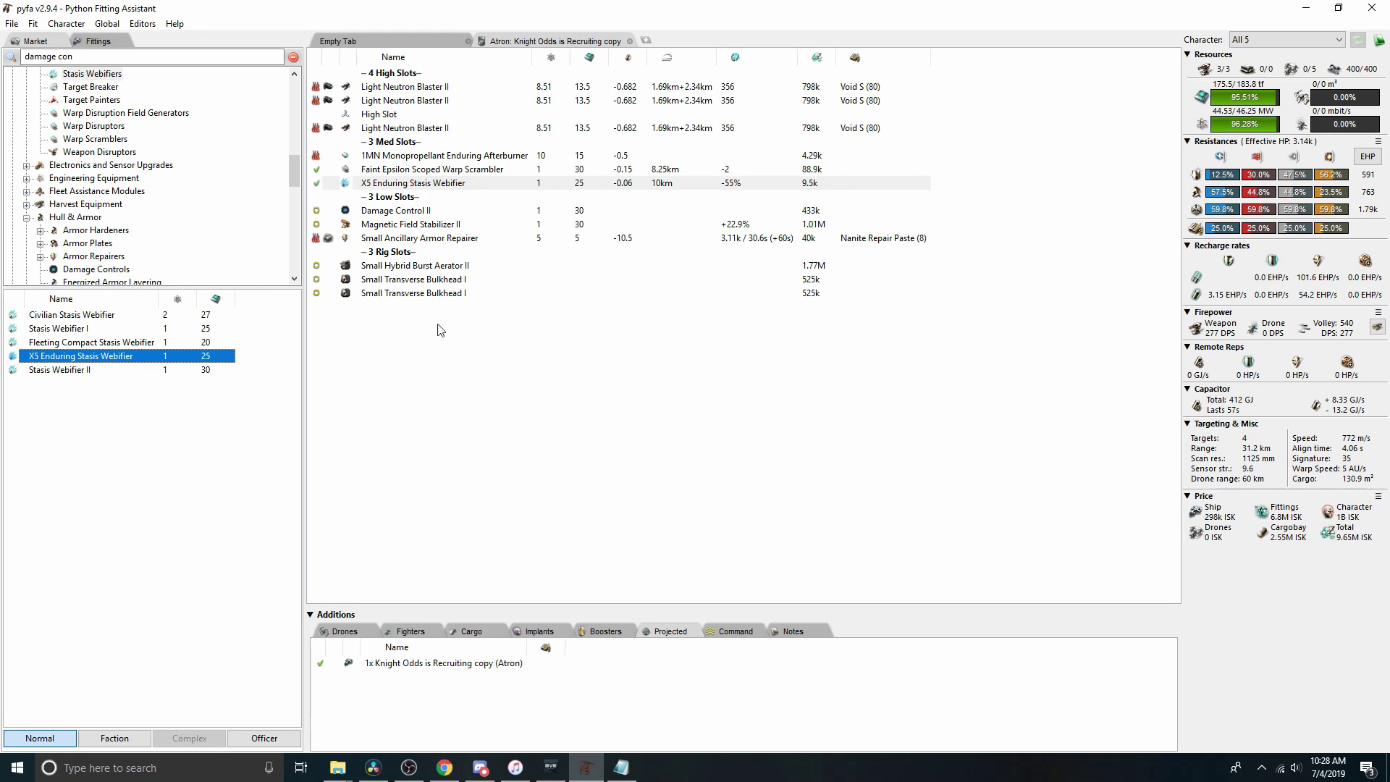
Open the original Knight Odds is Recruiting fit and add Knight Odds is Recruiting copy as a projected fit.
left_click(97, 41)
left_click(107, 81)
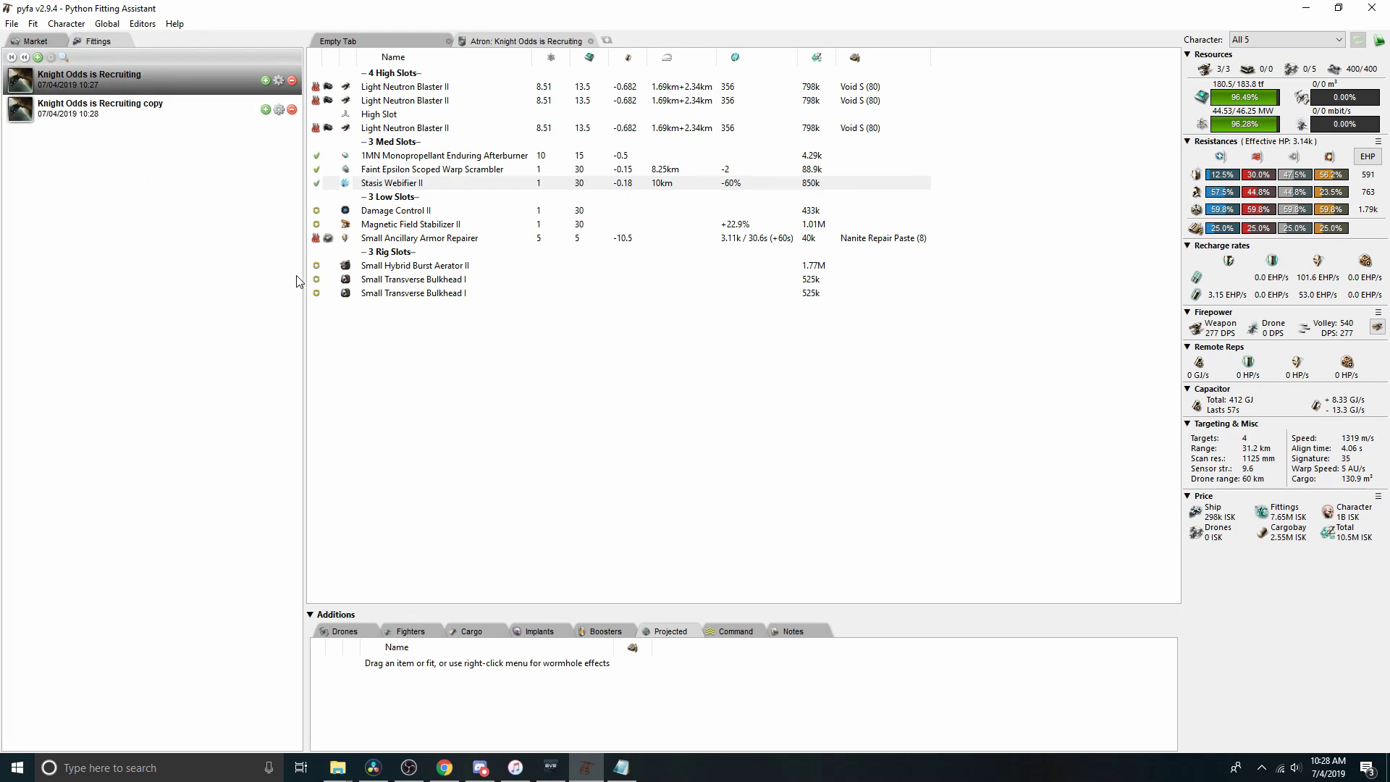
left_click_drag(72, 113, 373, 733)
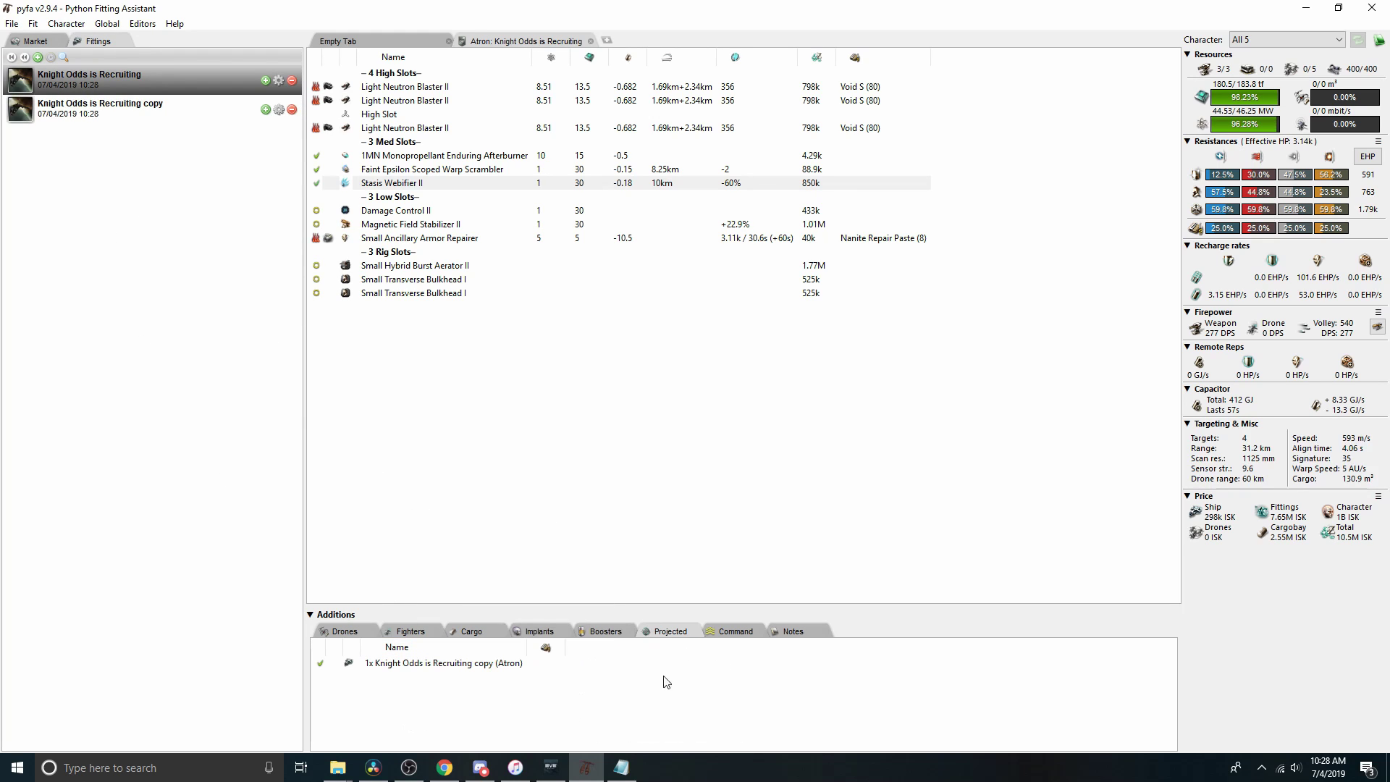
Overheat the original fit's afterburner with the projected copy switched off, and reactivate the projection to compare speeds.
left_click(320, 664)
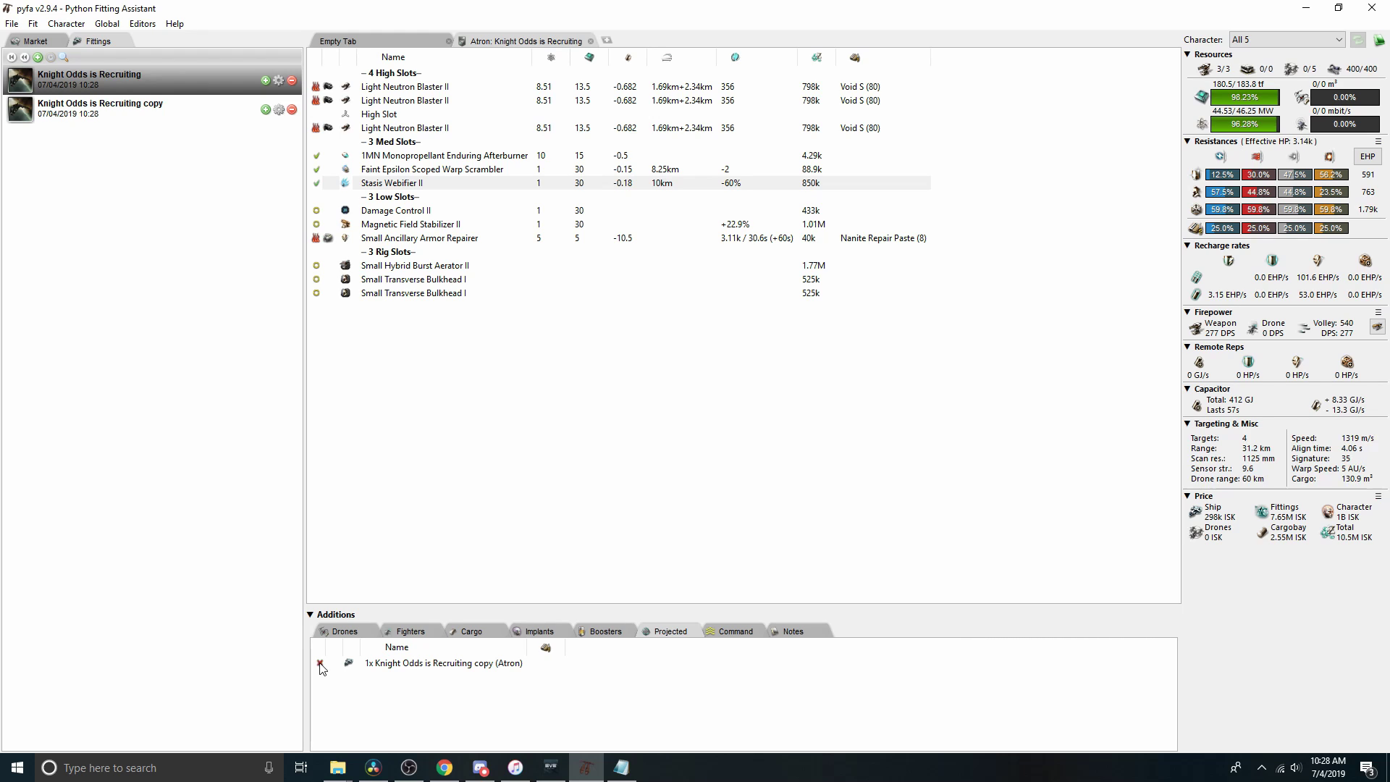
left_click(319, 157)
left_click(322, 664)
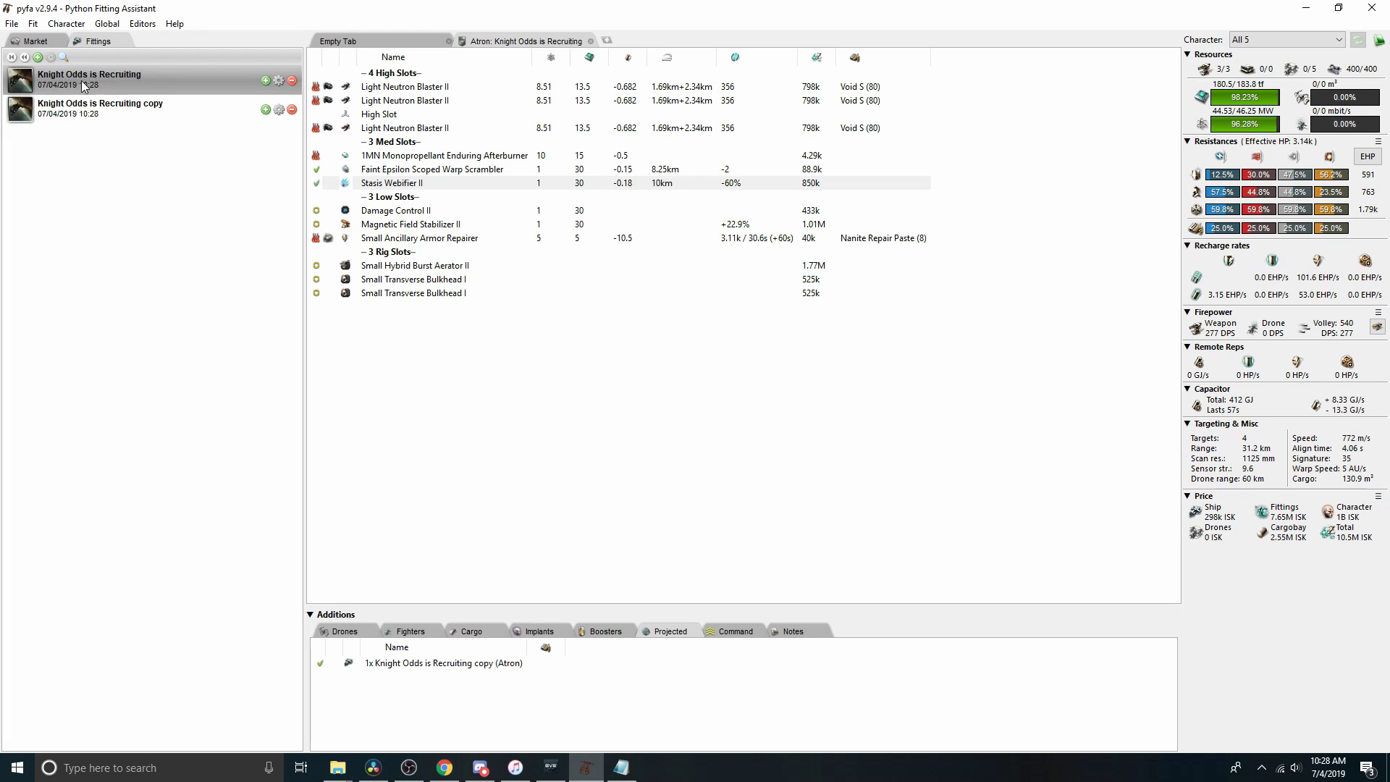
Open the graph generator for the original Atron fit, showing DPS vs Range.
left_click(32, 23)
mouse_move(66, 24)
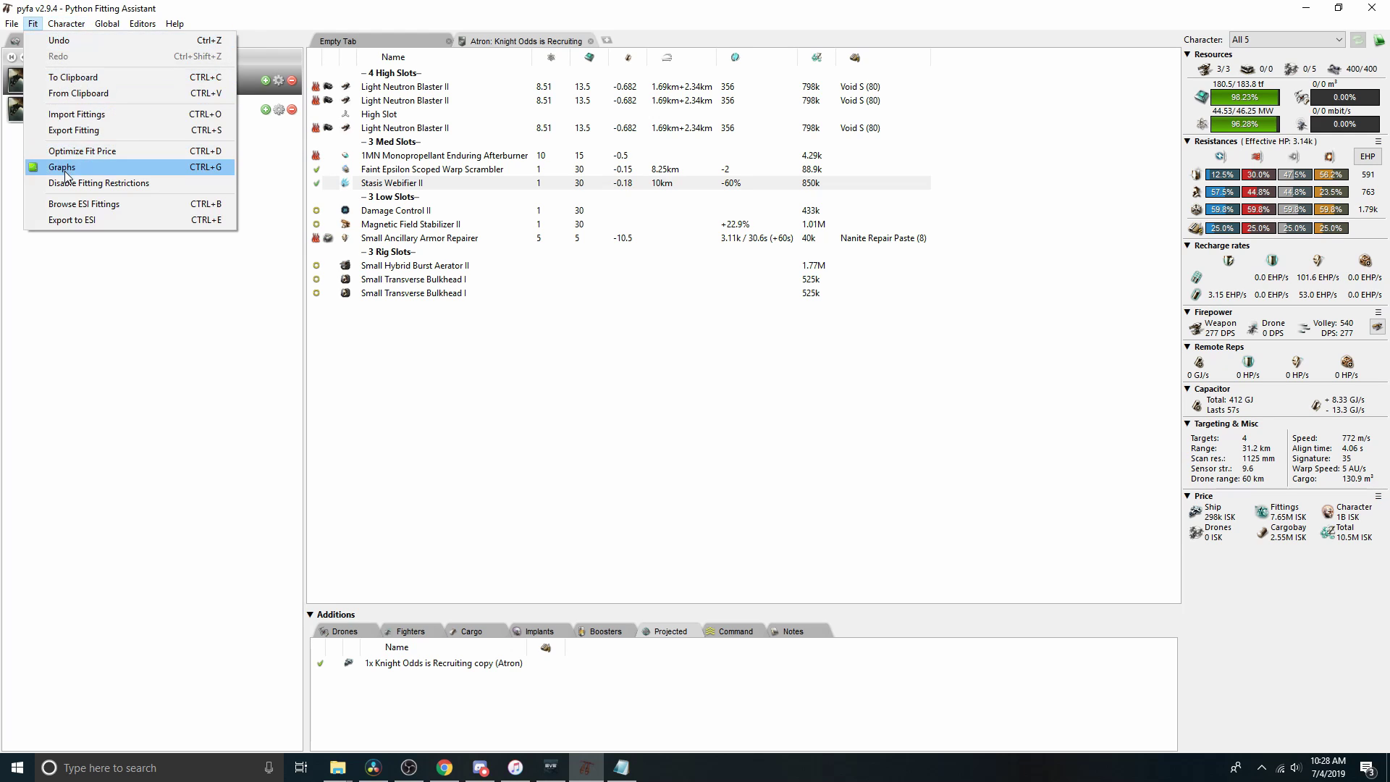
left_click(64, 171)
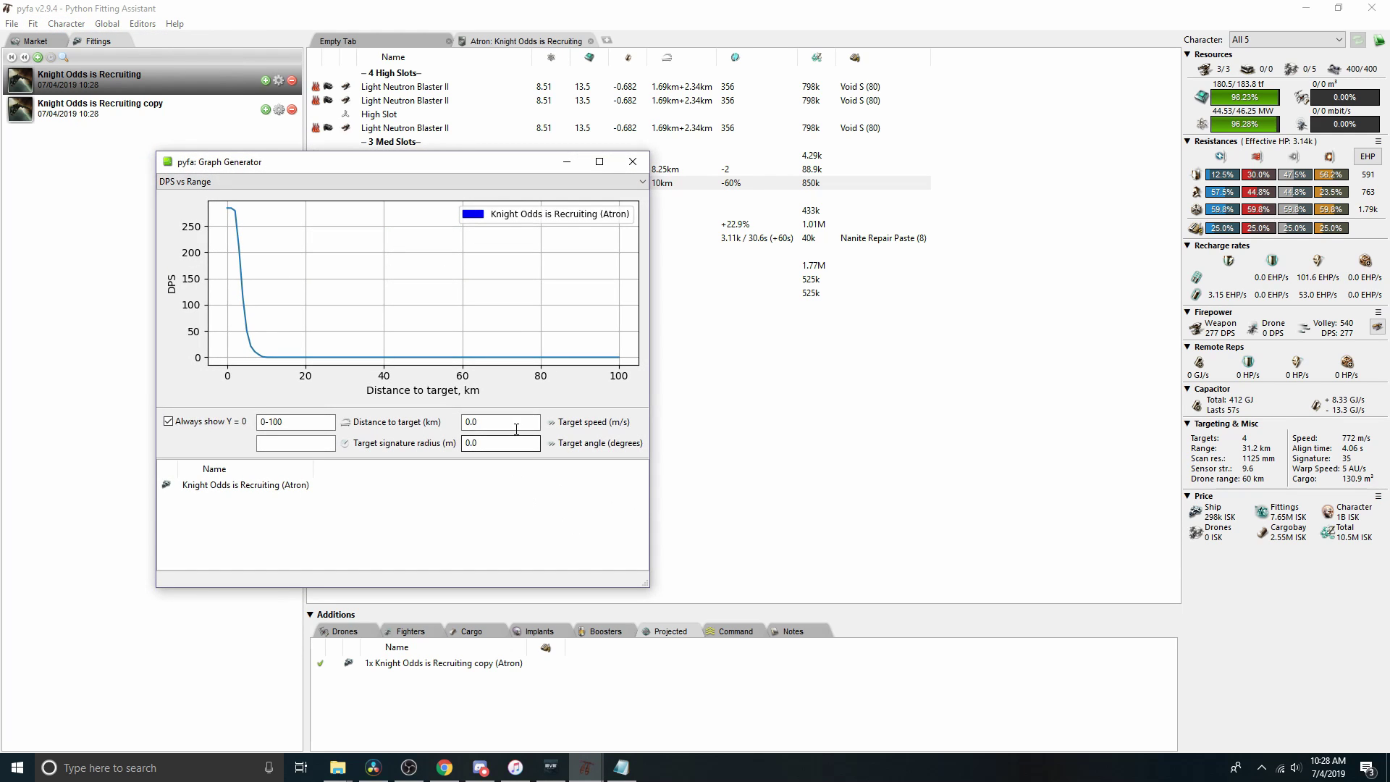
Limit the DPS vs Range graph's distance to target to 0-12 km.
double_click(312, 420)
type("0-")
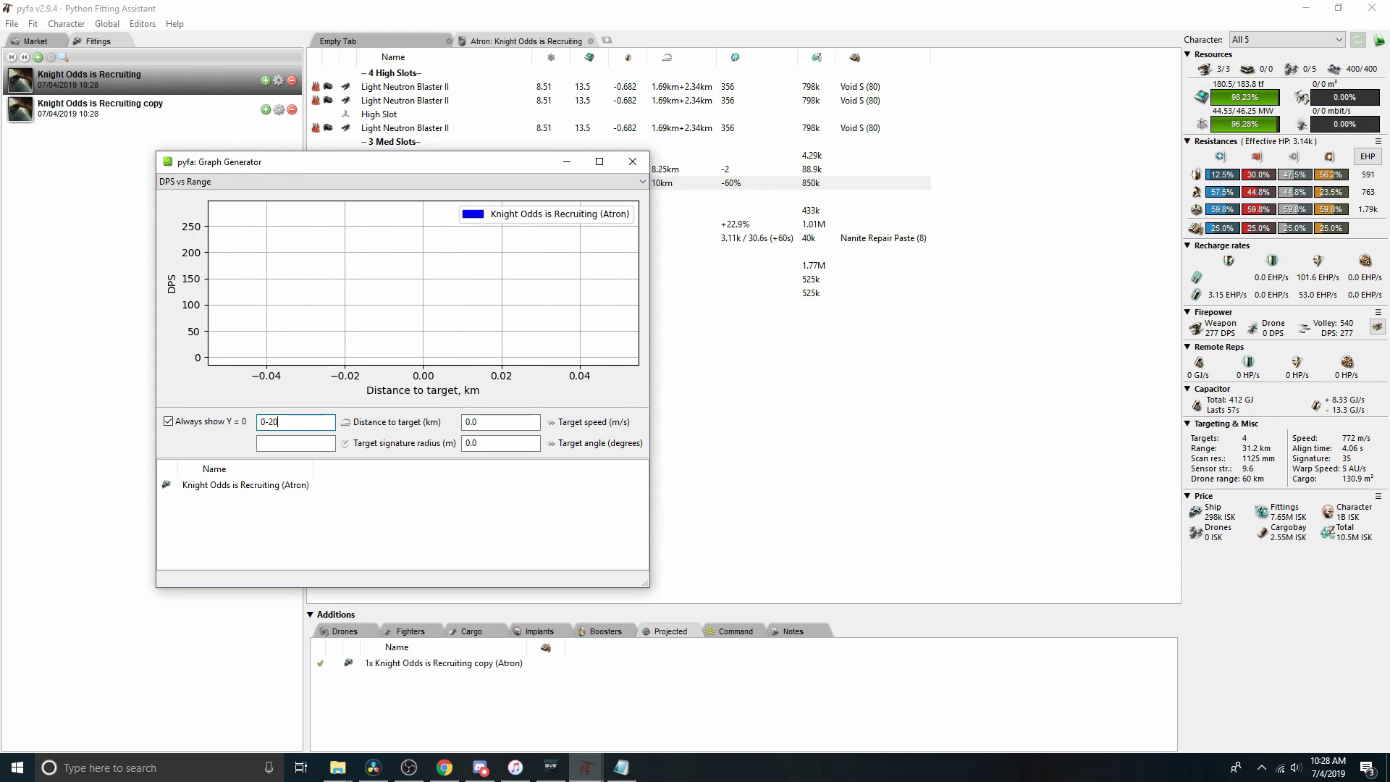
left_click_drag(290, 427, 261, 421)
type("0-12")
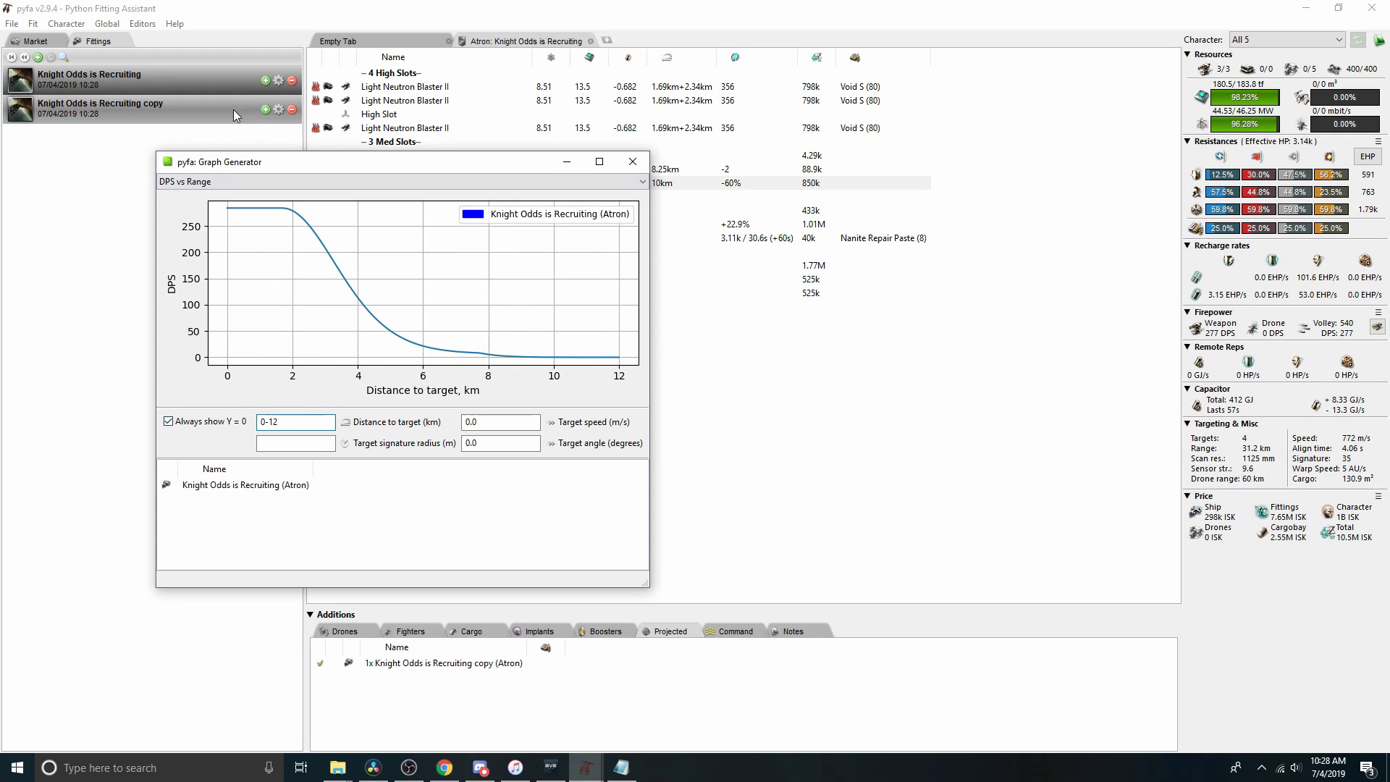
Duplicate the original Atron fit and rename the original as Knight Odds is Recruiting (Void).
left_click(265, 80)
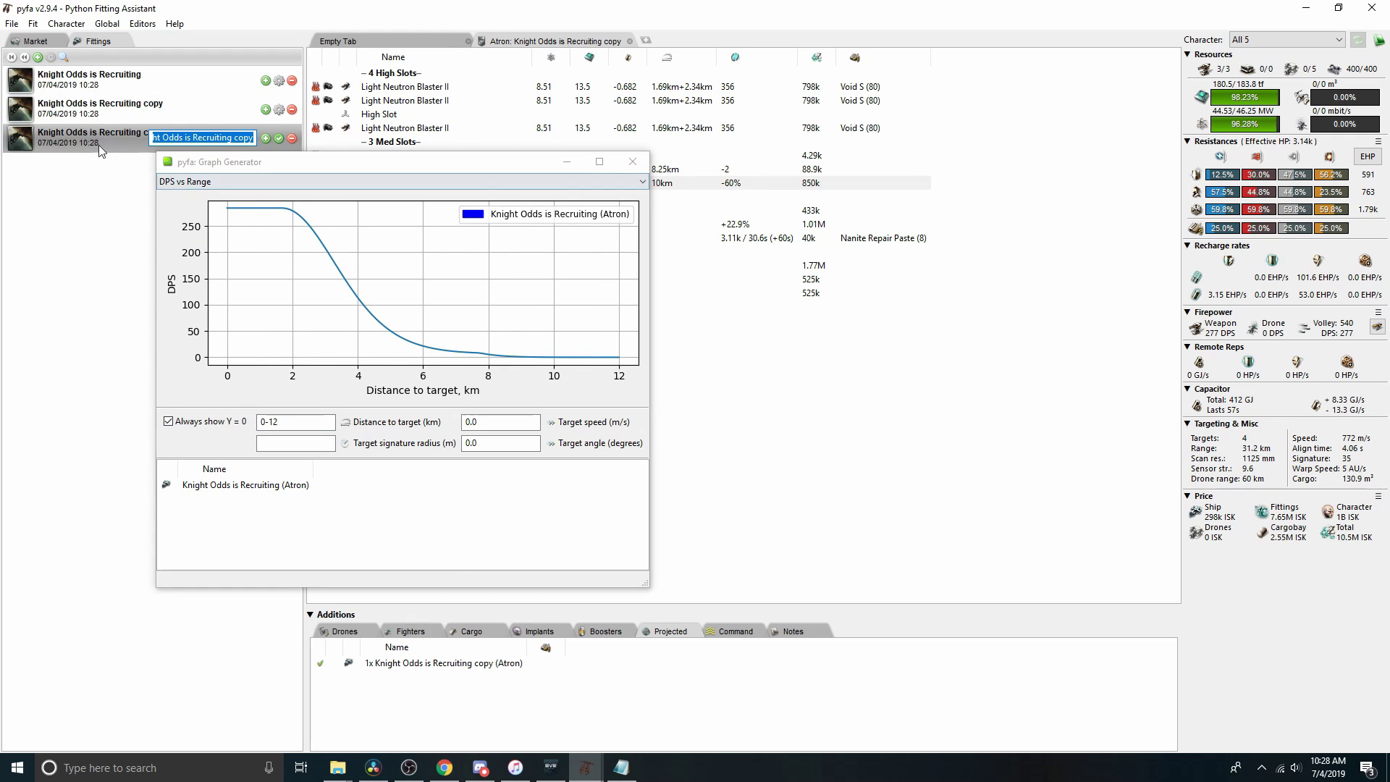
left_click(149, 81)
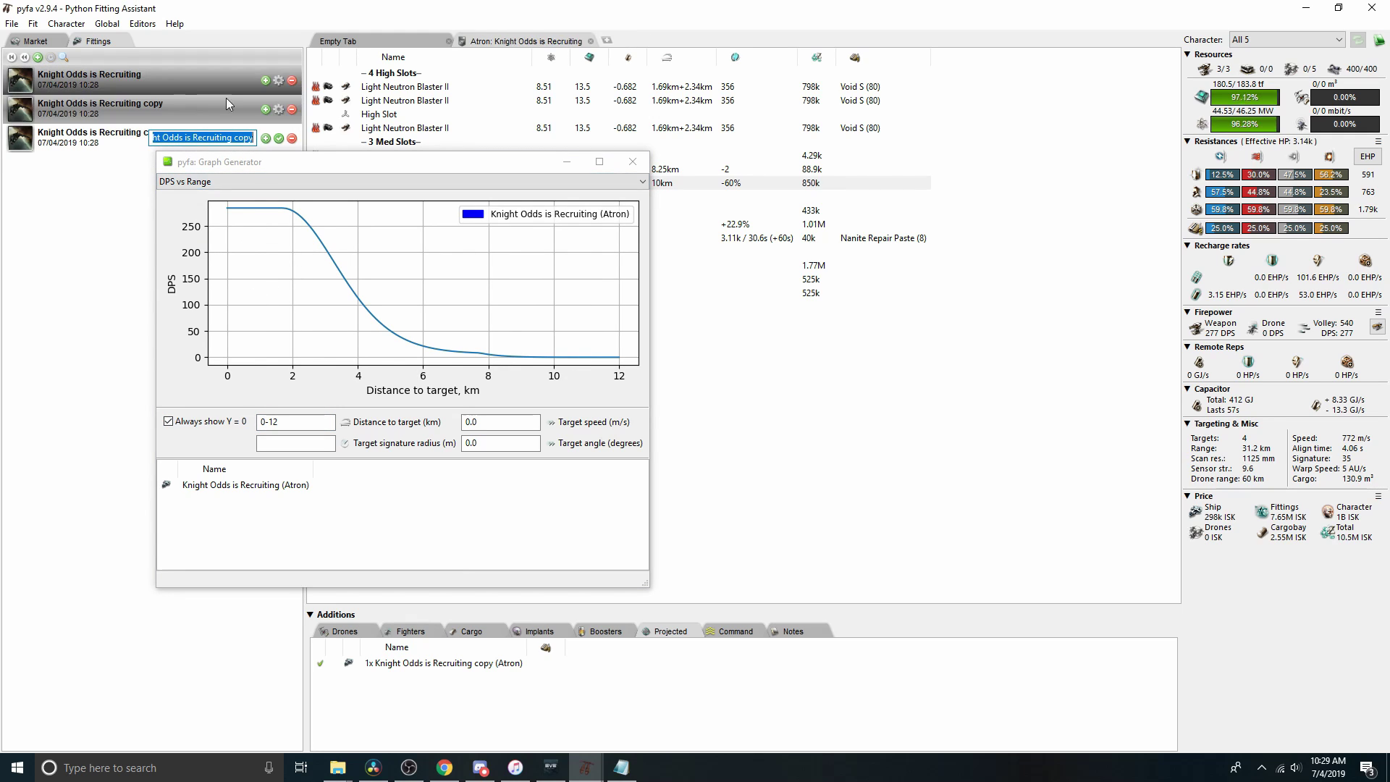
left_click(278, 80)
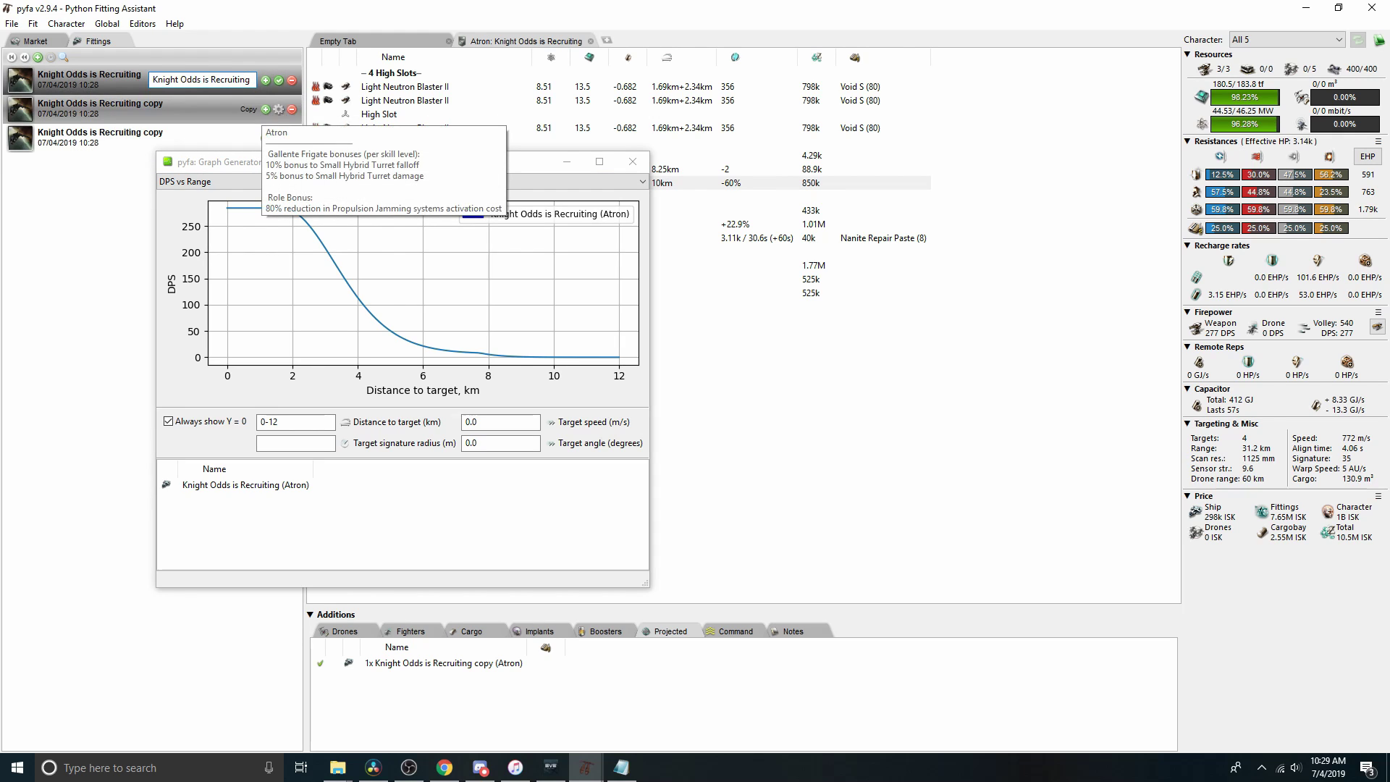
type("(")
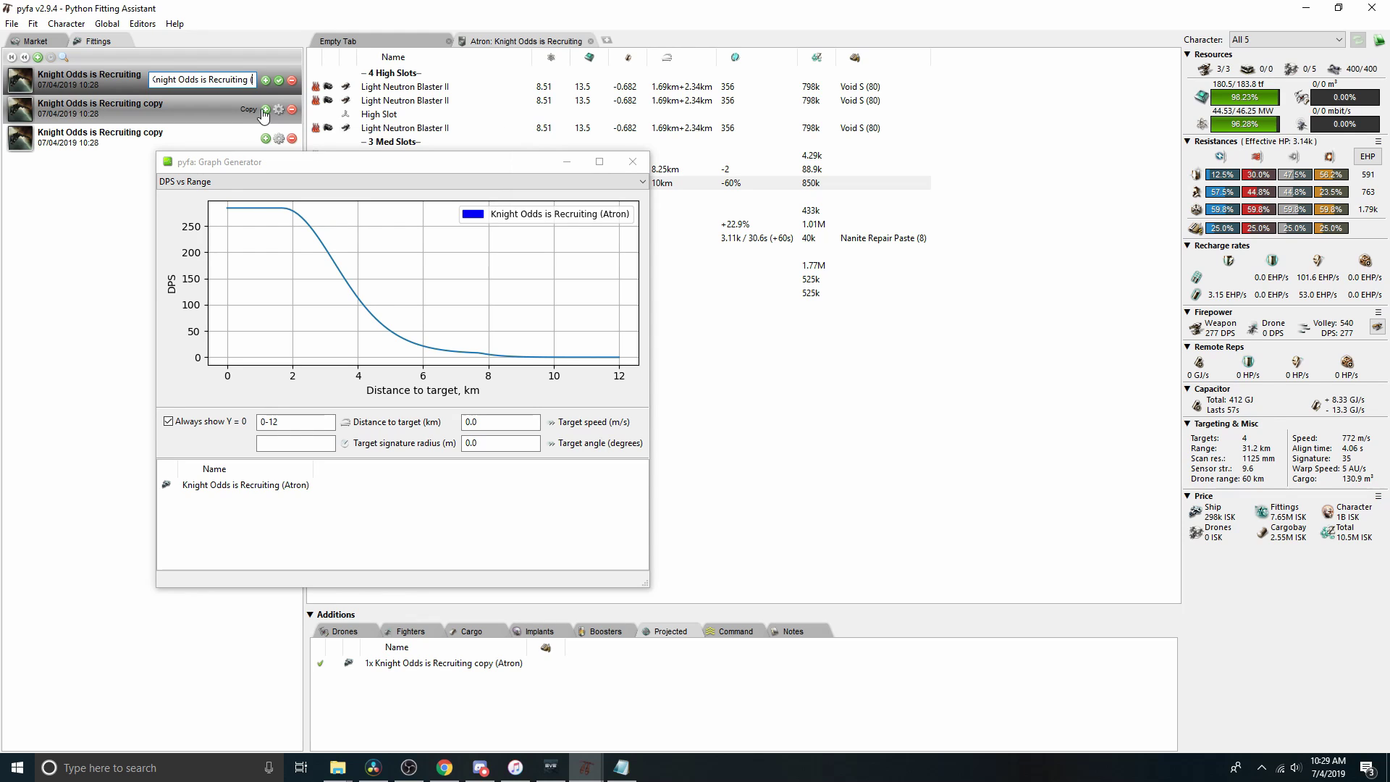
type("Void)")
key("Return")
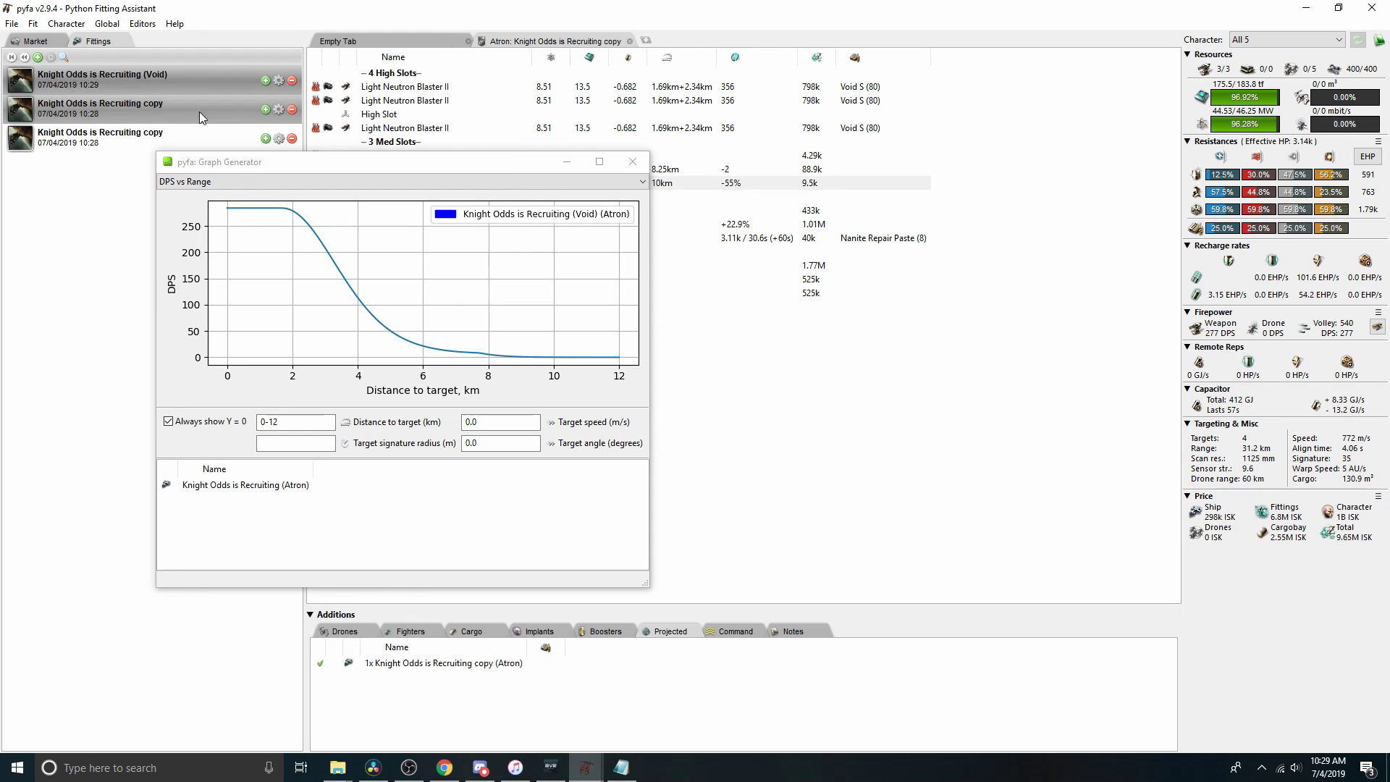
Rename the first copied fit as Knight Odds is Recruiting (Null).
left_click(199, 111)
left_click(280, 110)
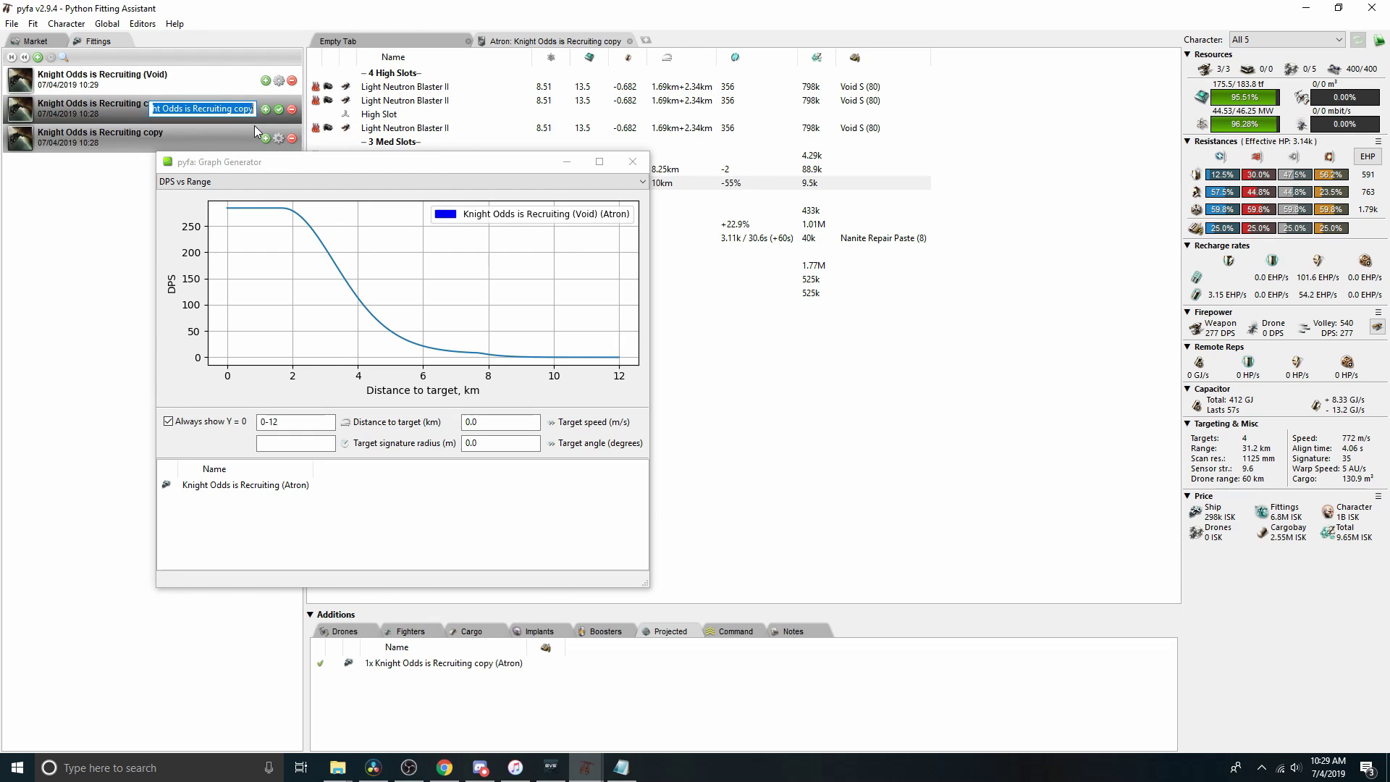
left_click(237, 110)
double_click(241, 113)
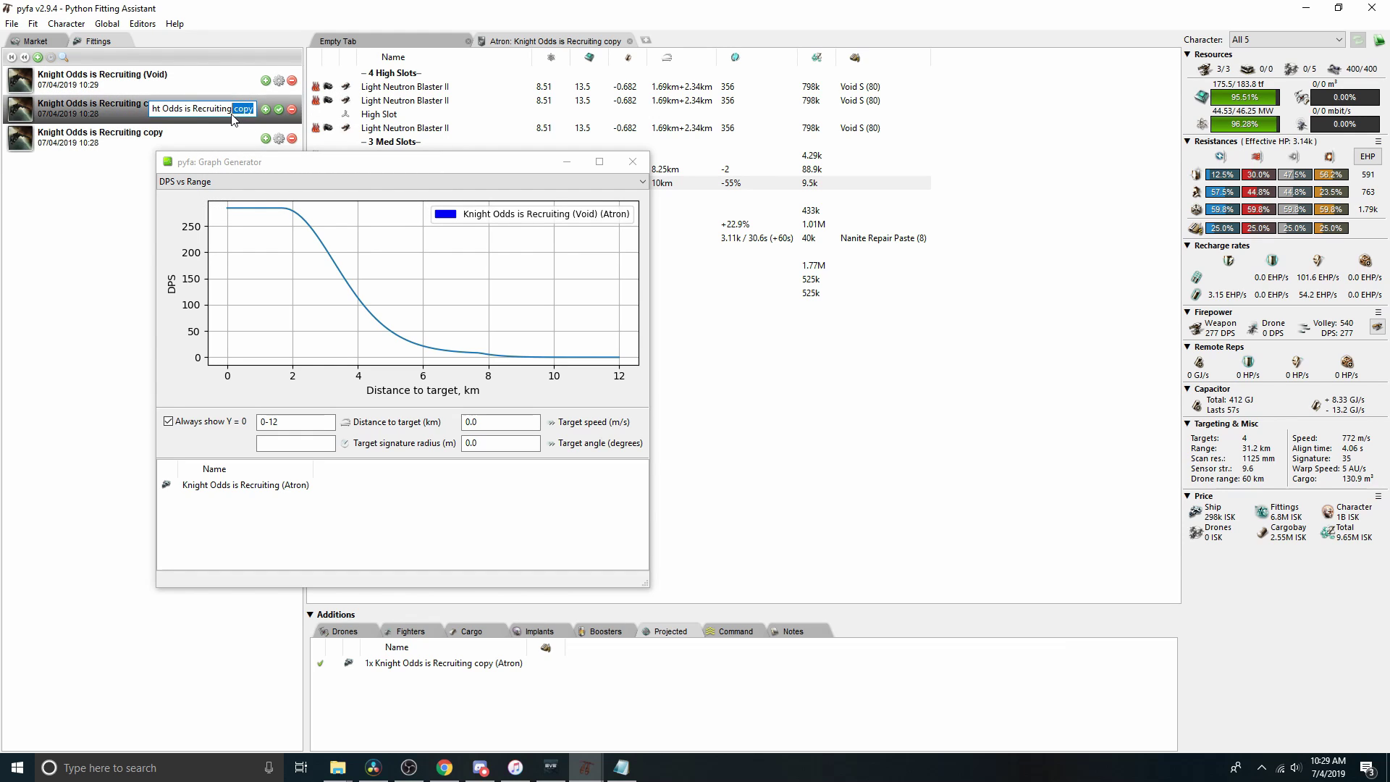
left_click_drag(254, 109, 238, 114)
type("(Null)")
key("Return")
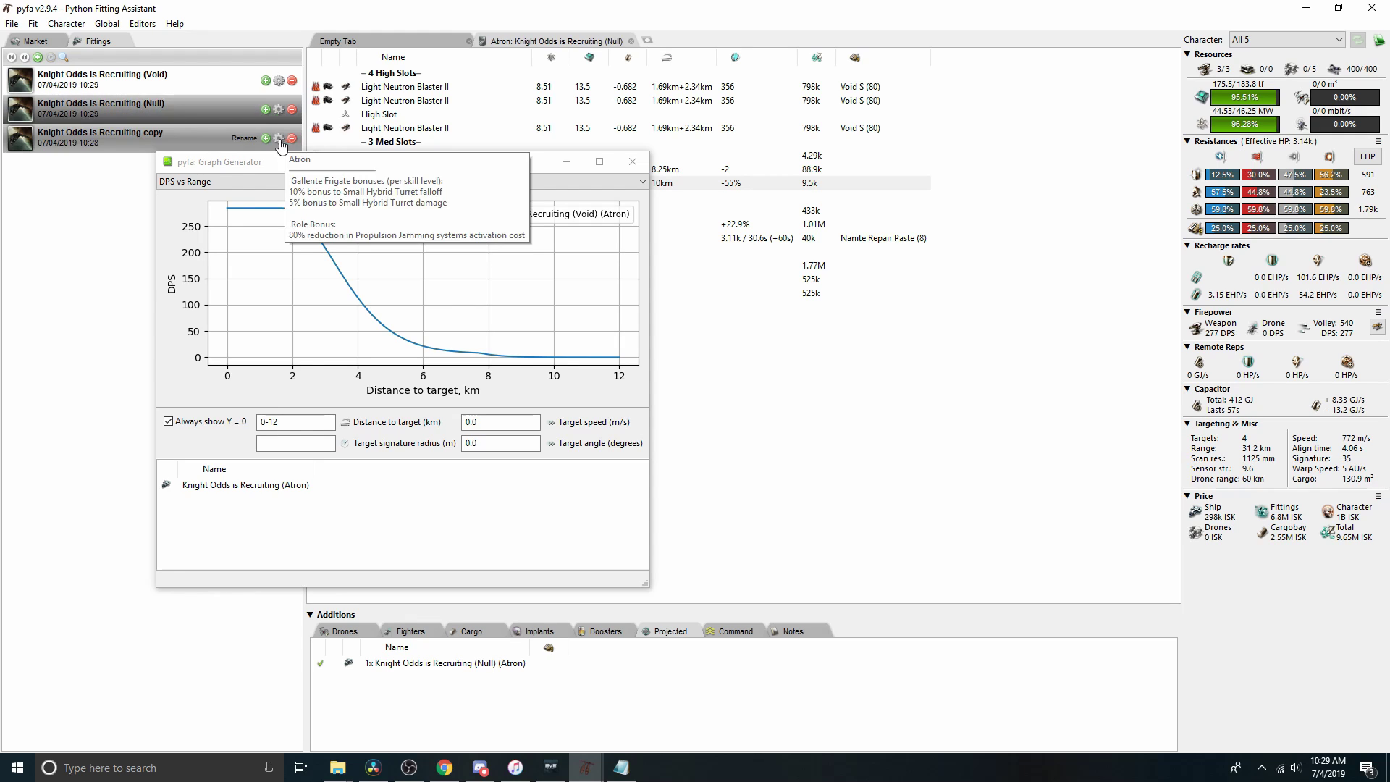
Rename the remaining copied fit as Knight Odds is Recruiting (Antimatter).
left_click(279, 139)
double_click(244, 138)
type("(Antimatter)")
key("Return")
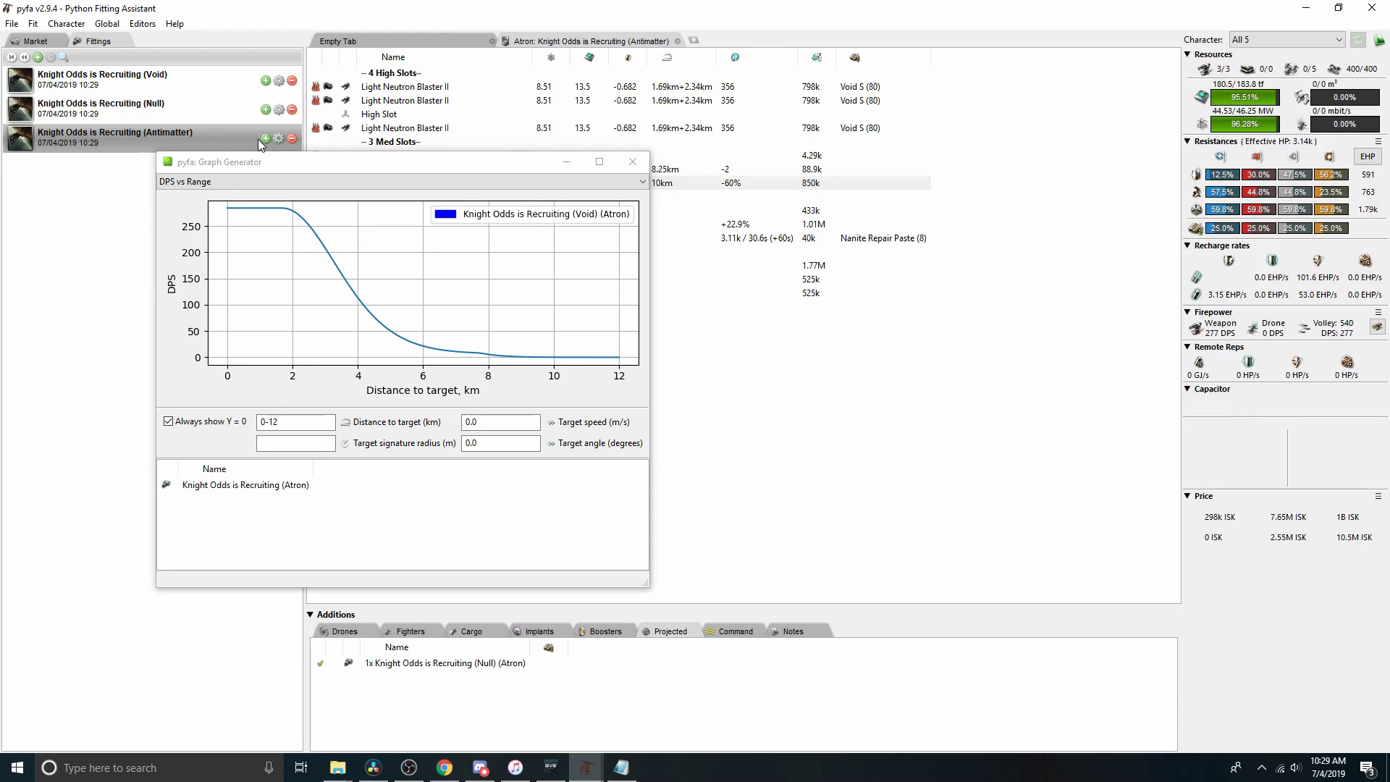
Load Null S into all three Light Neutron Blaster II modules of the Null fit.
left_click(185, 75)
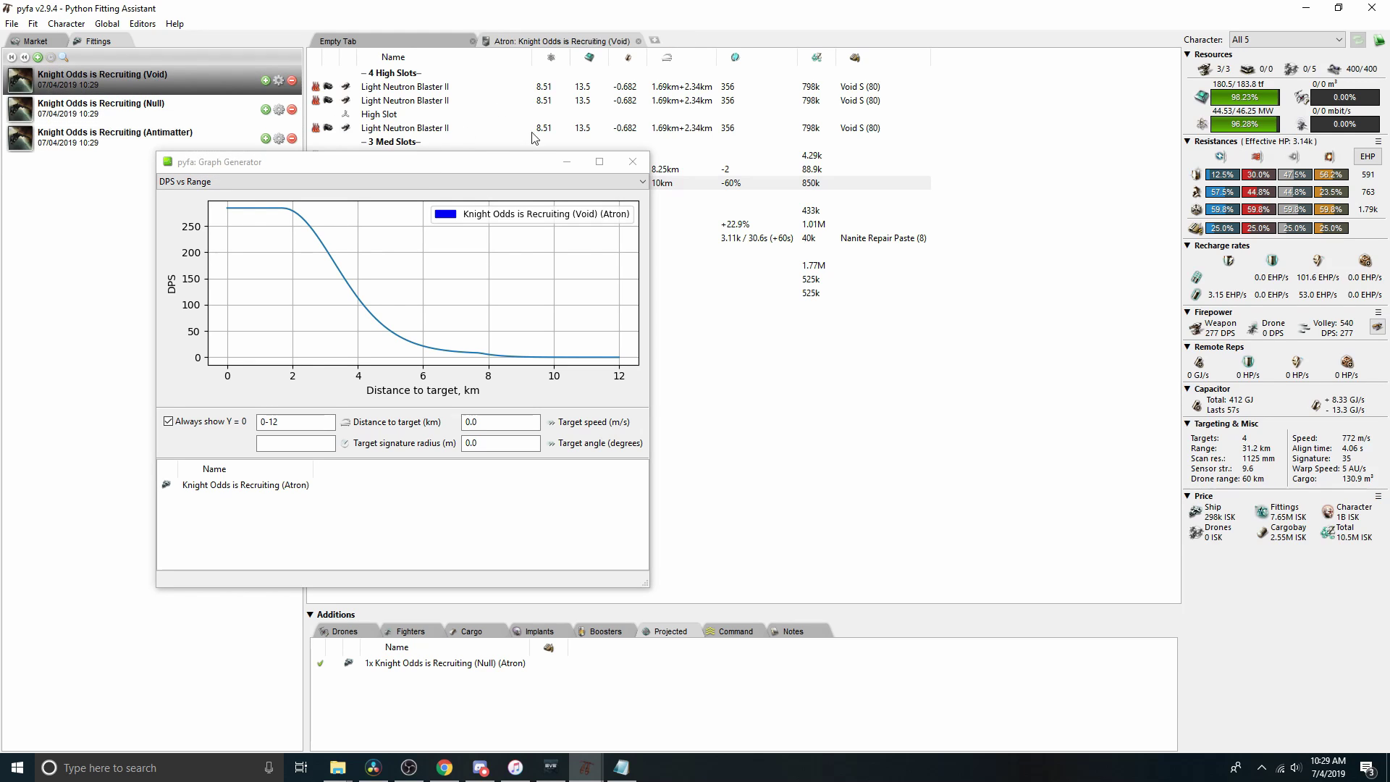
left_click(207, 109)
left_click_drag(359, 170, 773, 253)
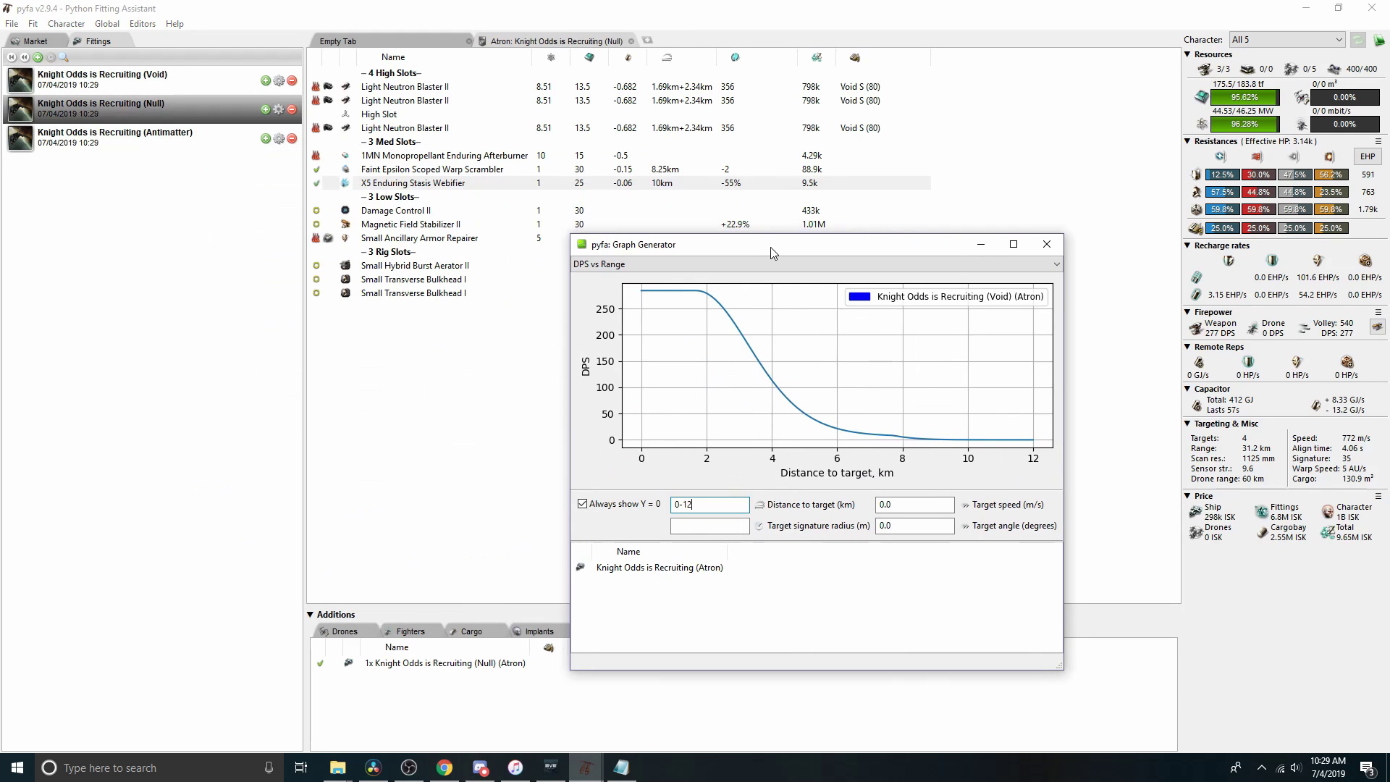
left_click(435, 90)
left_click(433, 102, "shift")
left_click(429, 128, "ctrl")
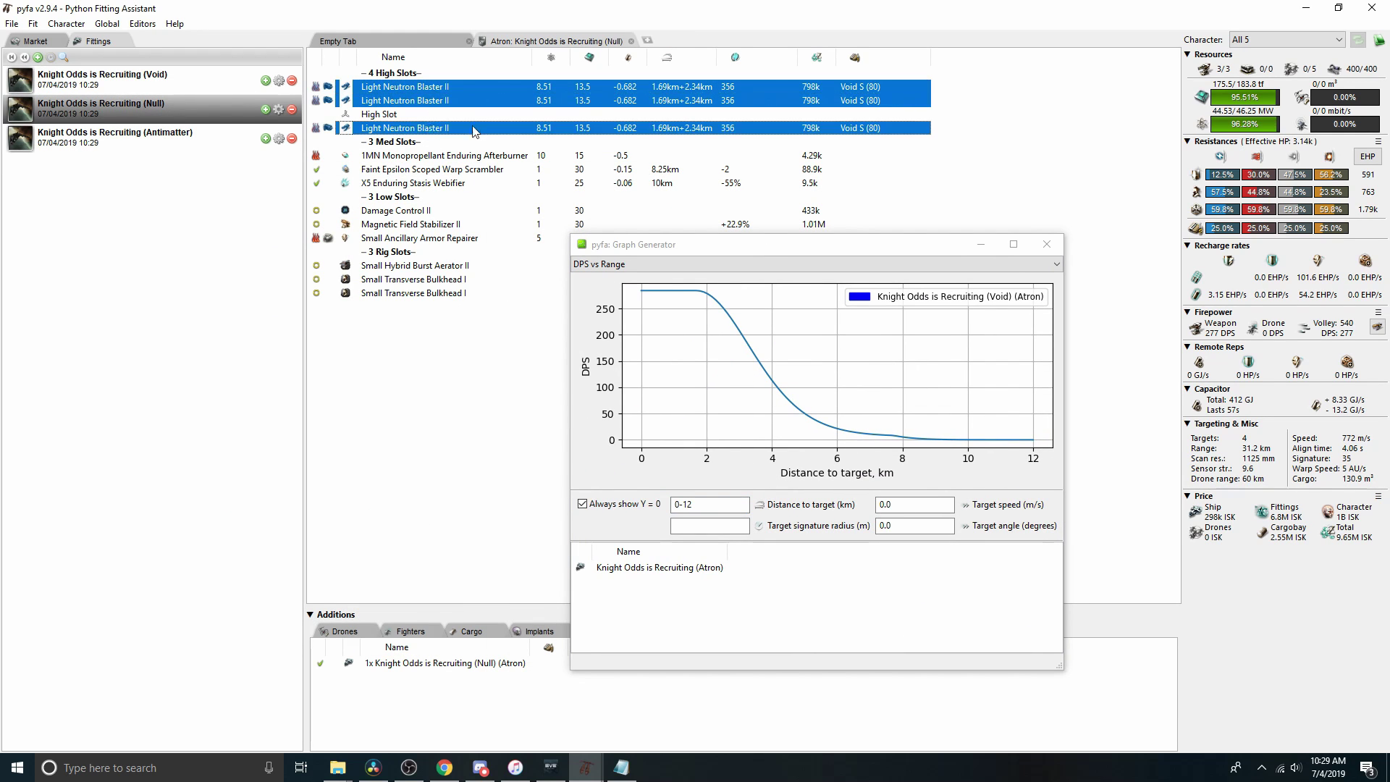
right_click(815, 135)
mouse_move(862, 144)
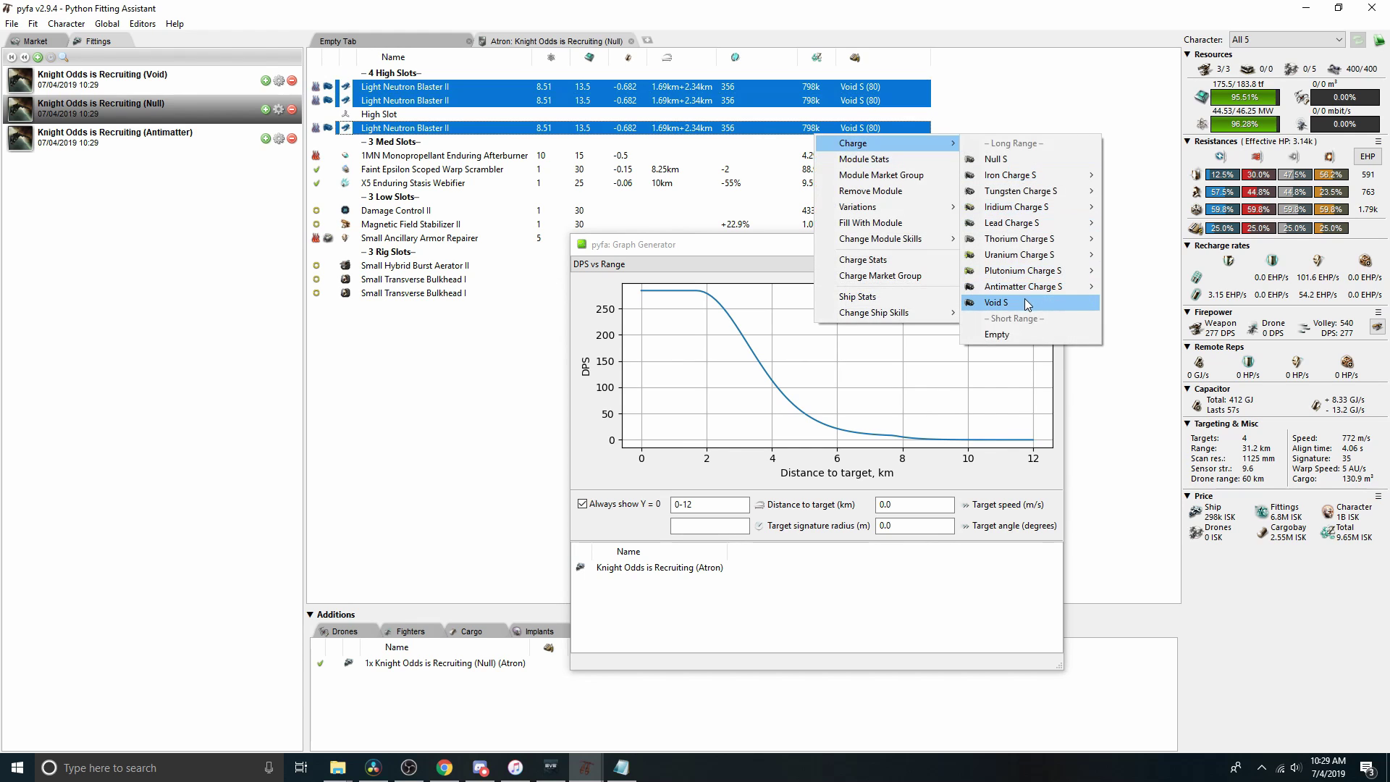
left_click(1029, 160)
Load Federation Navy Antimatter Charge S into all three Light Neutron Blaster II modules of the Antimatter fit.
left_click(124, 138)
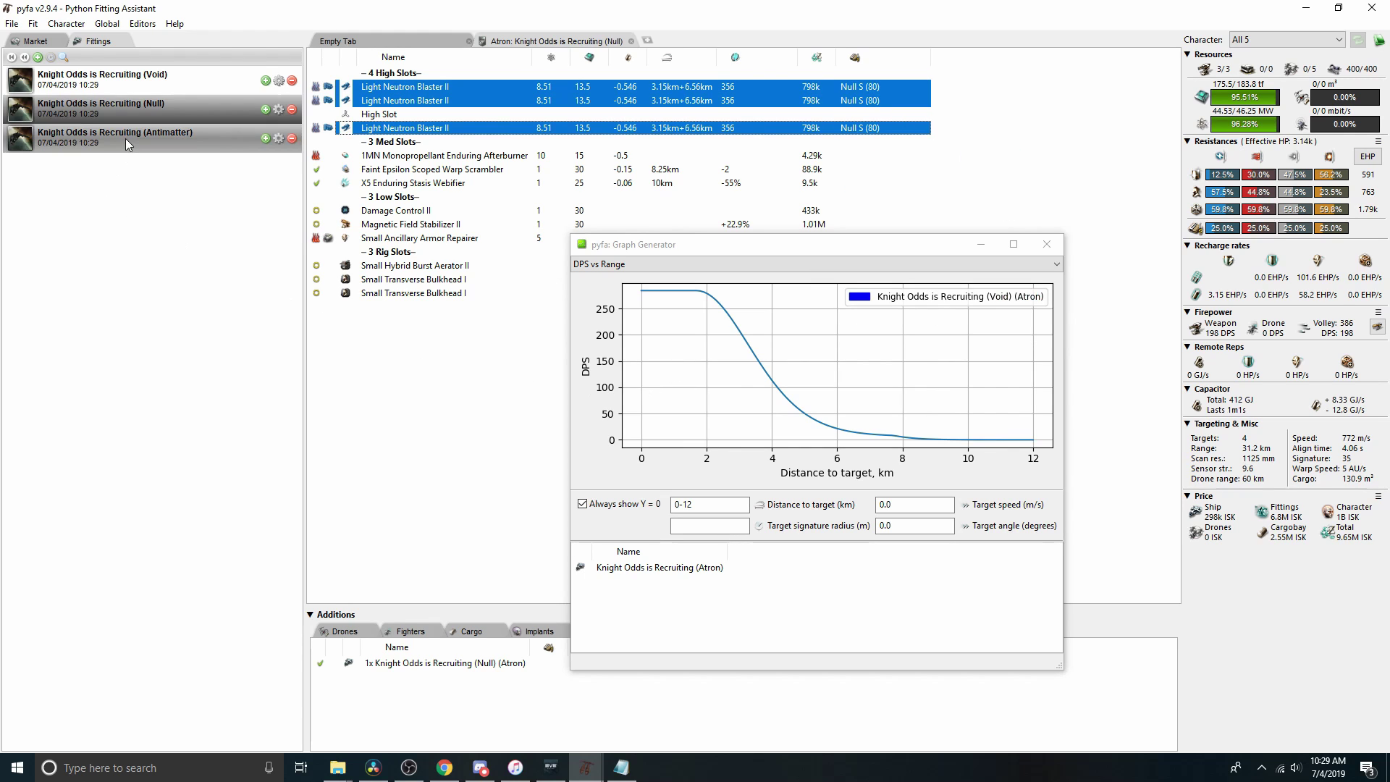
left_click(476, 85)
left_click(456, 101, "ctrl")
left_click(448, 128, "ctrl")
right_click(484, 93)
mouse_move(529, 103)
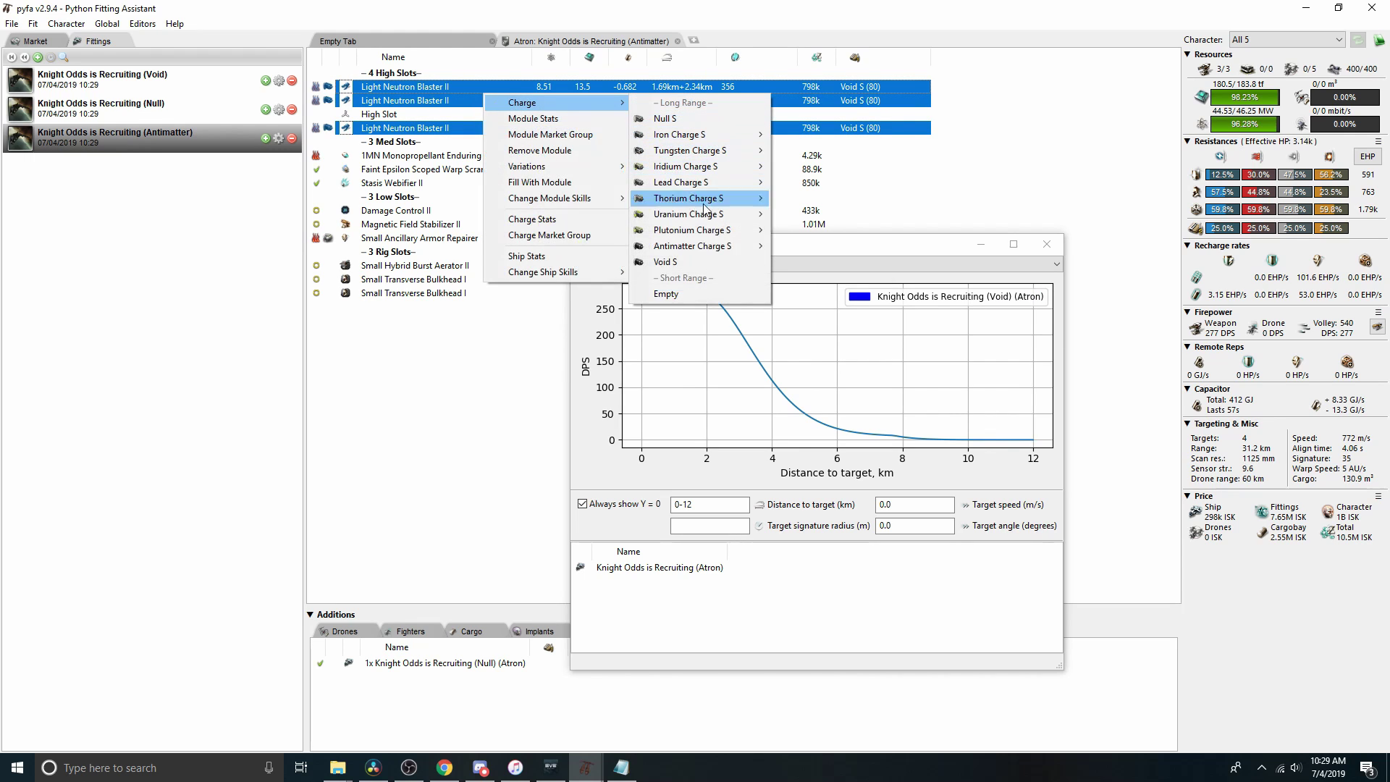
mouse_move(706, 246)
left_click(855, 326)
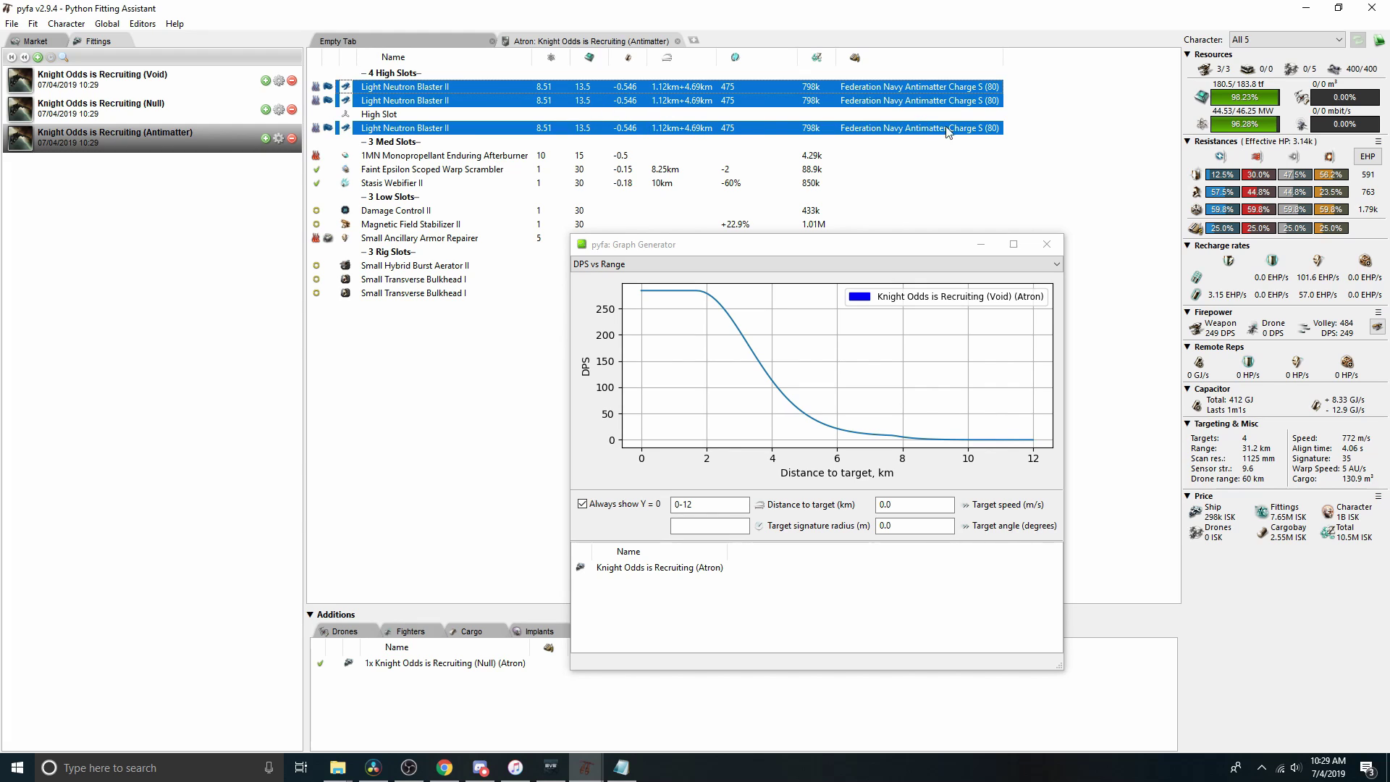
Close the graph generator and remove the Zainou 'Deadeye' Small Hybrid Turret SH-606 implant from the Void, Null and Antimatter fits.
left_click(103, 80)
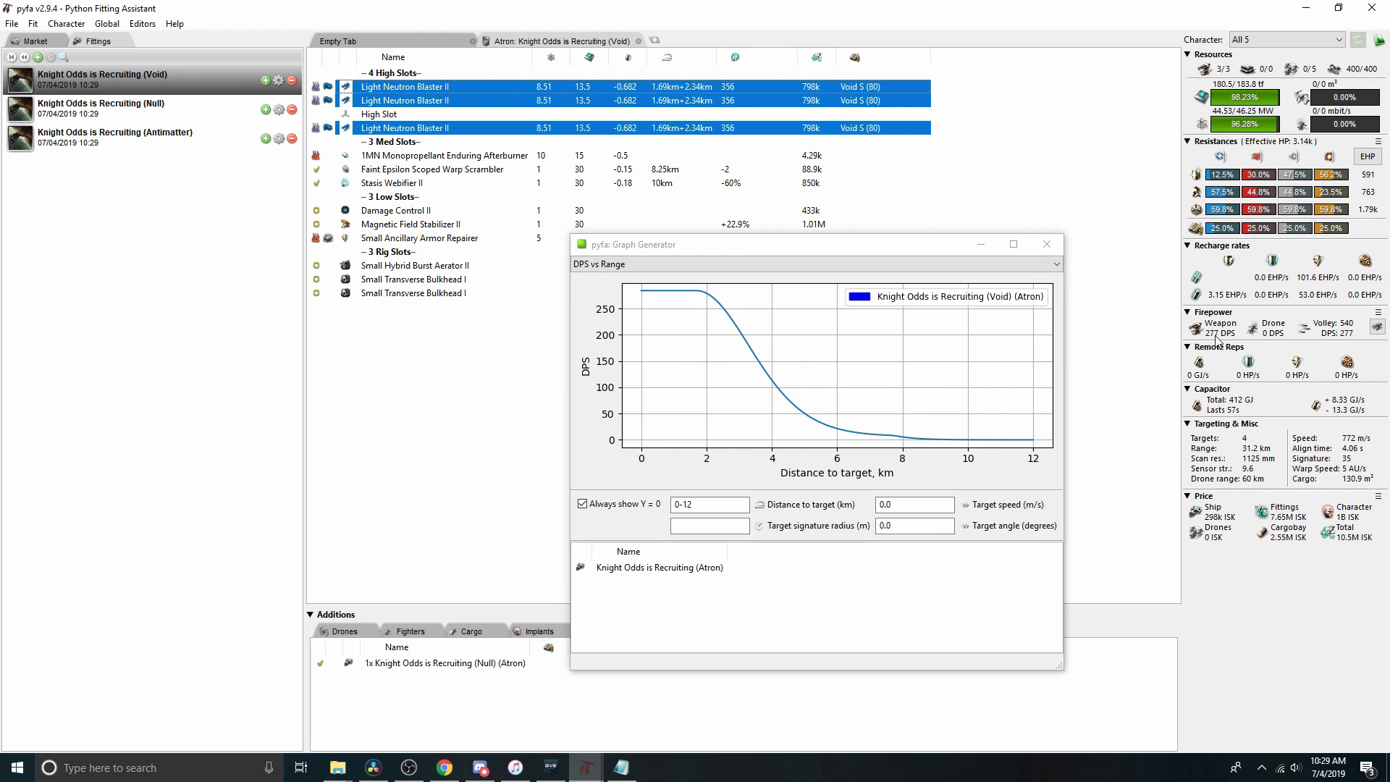
left_click(1046, 244)
left_click(545, 630)
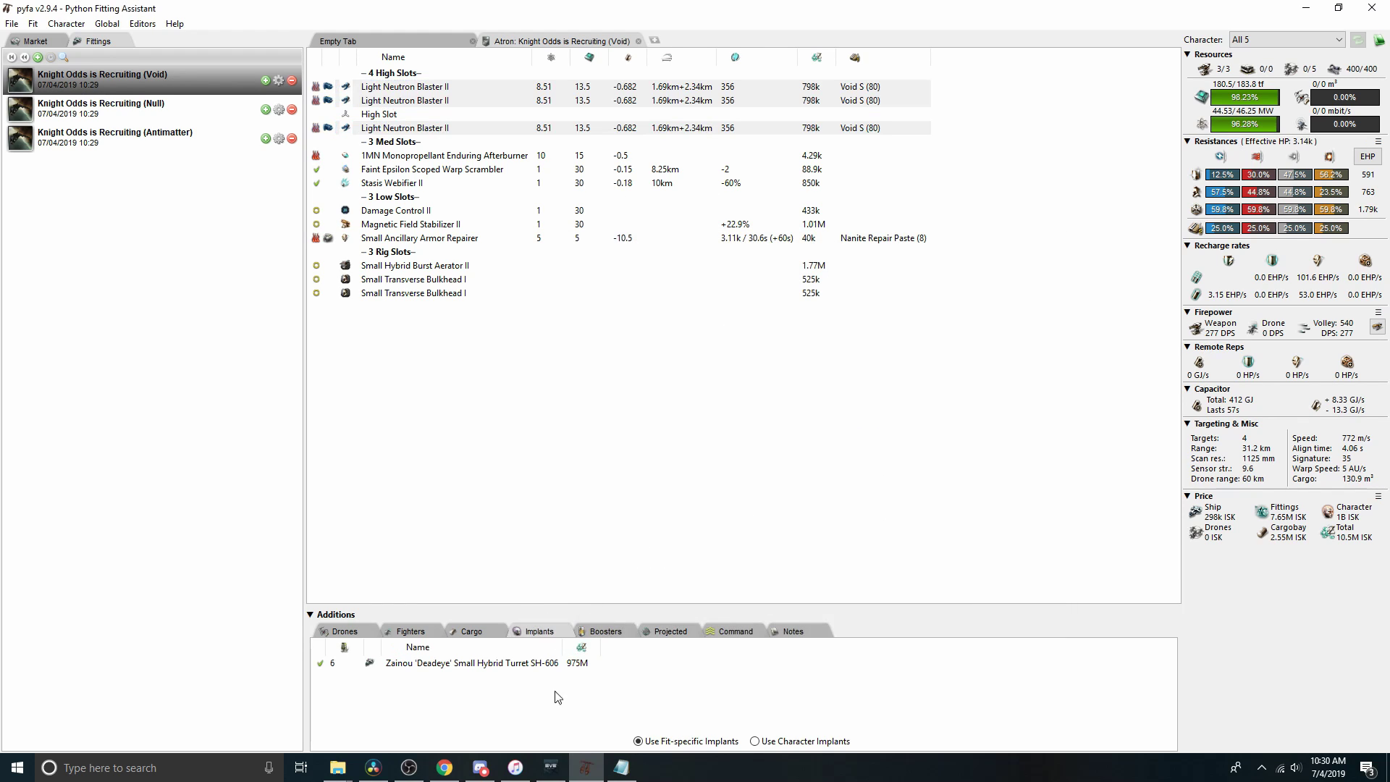
double_click(418, 663)
left_click(109, 109)
double_click(471, 664)
left_click(111, 138)
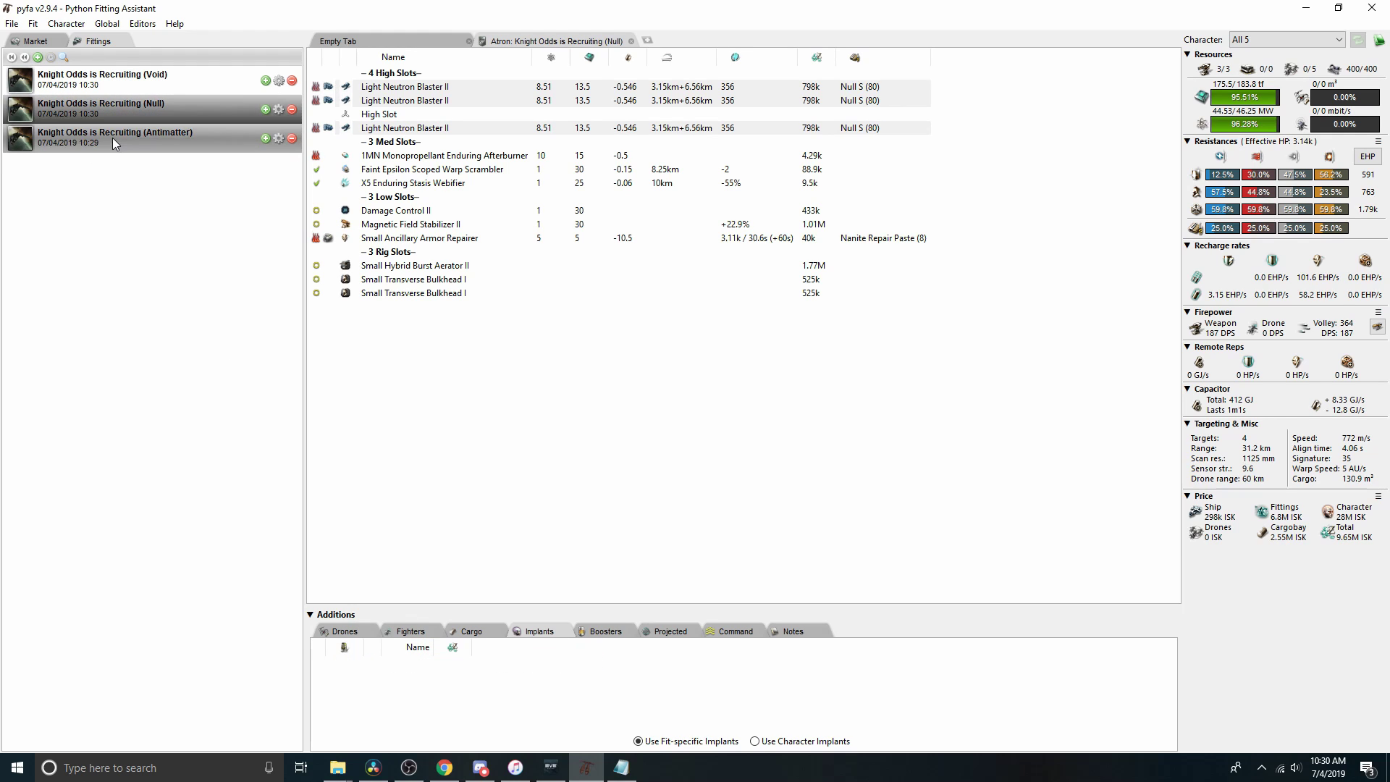
double_click(483, 664)
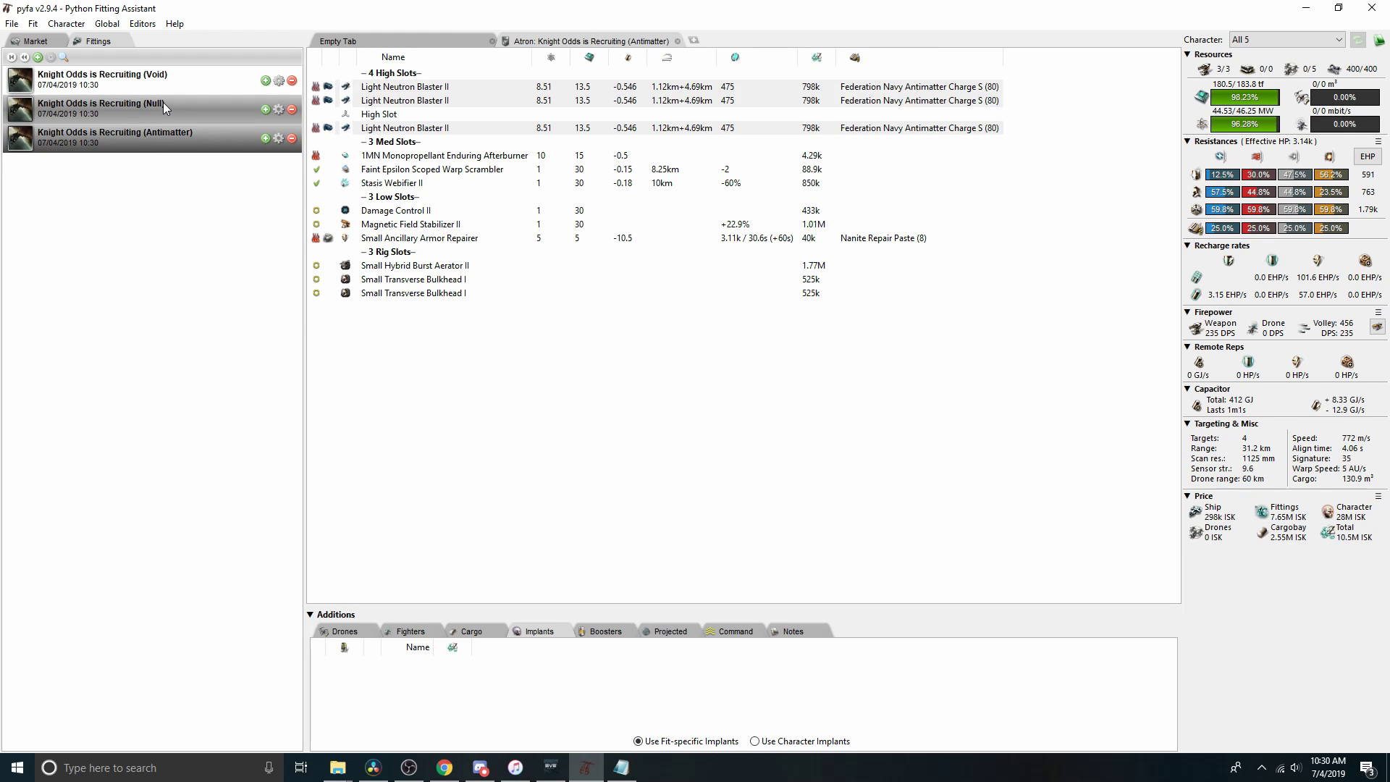
Compare the weapon DPS, range and tracking speed of the Void, Antimatter and Null fits.
left_click(163, 77)
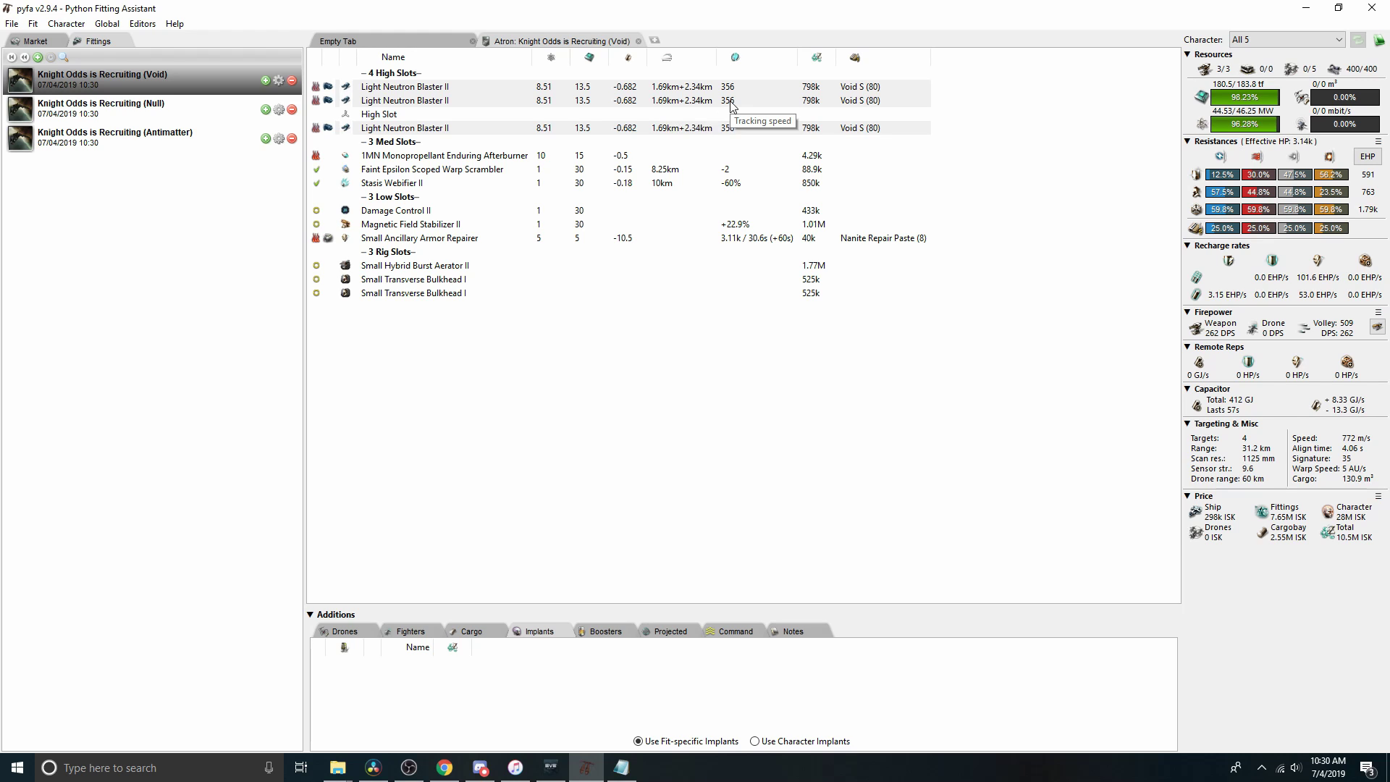
left_click(172, 144)
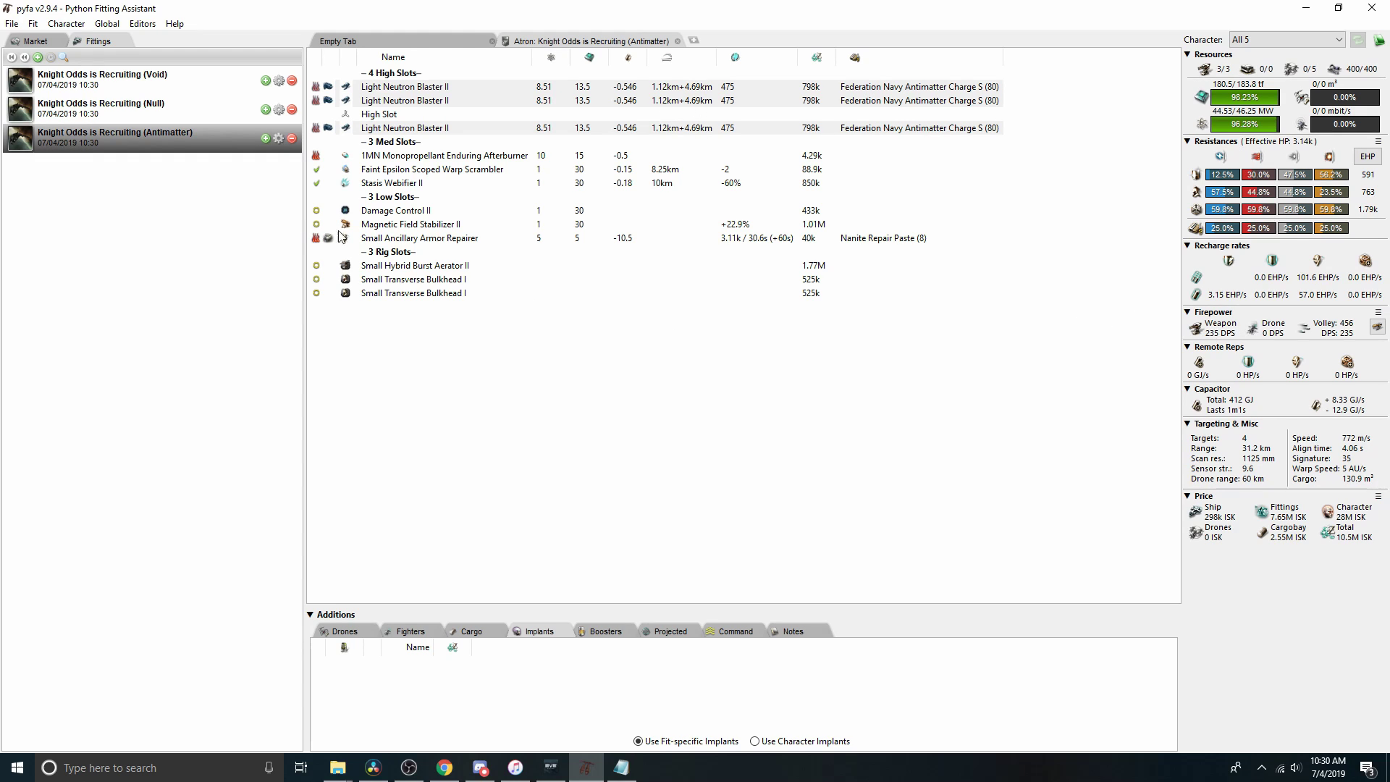
left_click(115, 110)
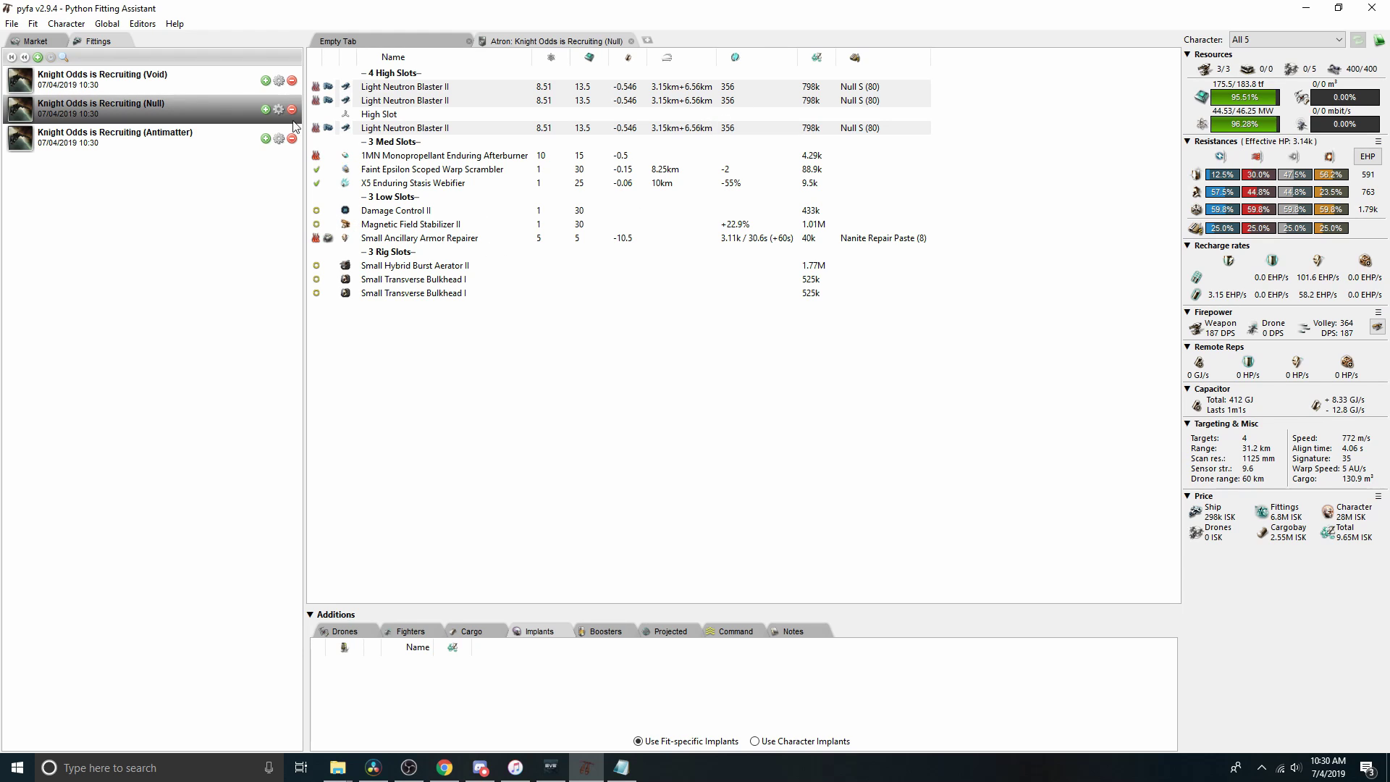
Graph DPS vs Range for the Null fit together with the Void and Antimatter fits over a 0-12 km distance.
left_click(34, 24)
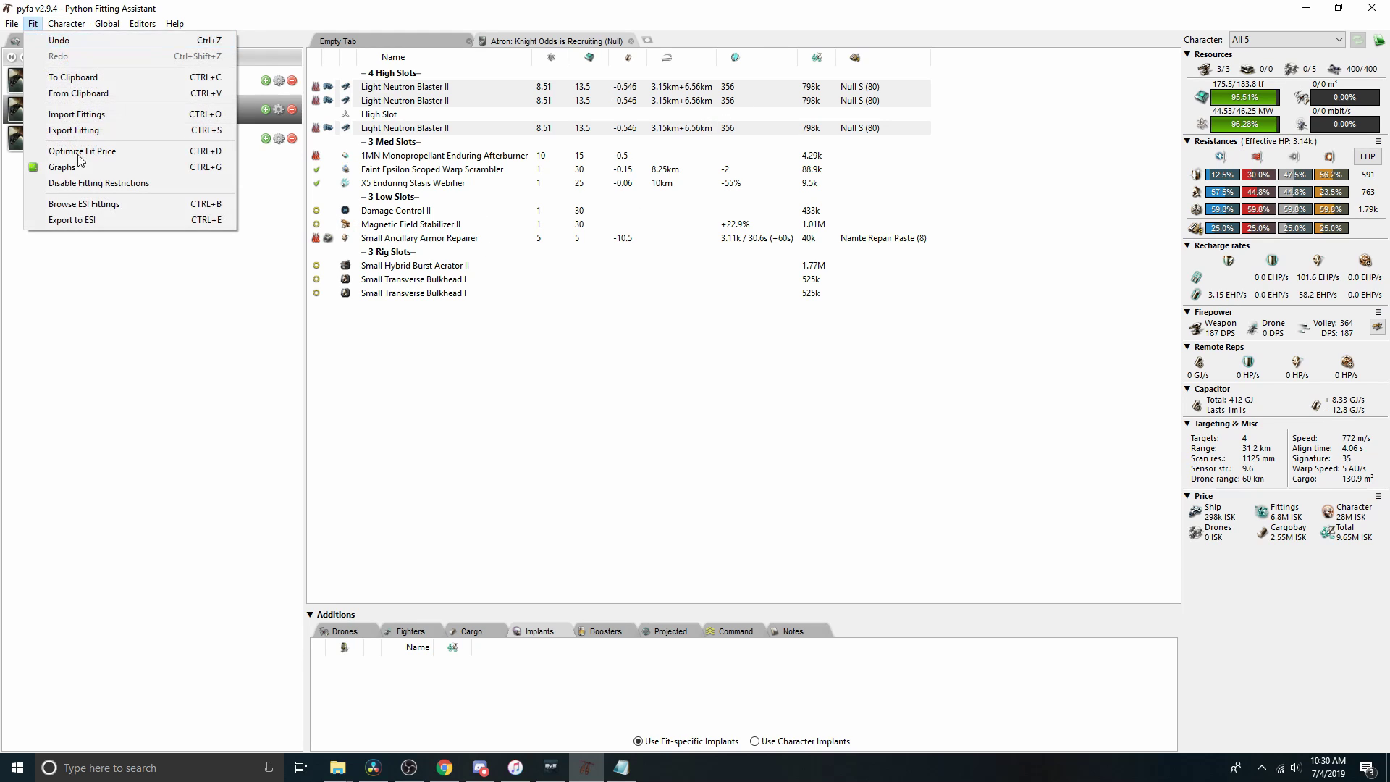
left_click(63, 167)
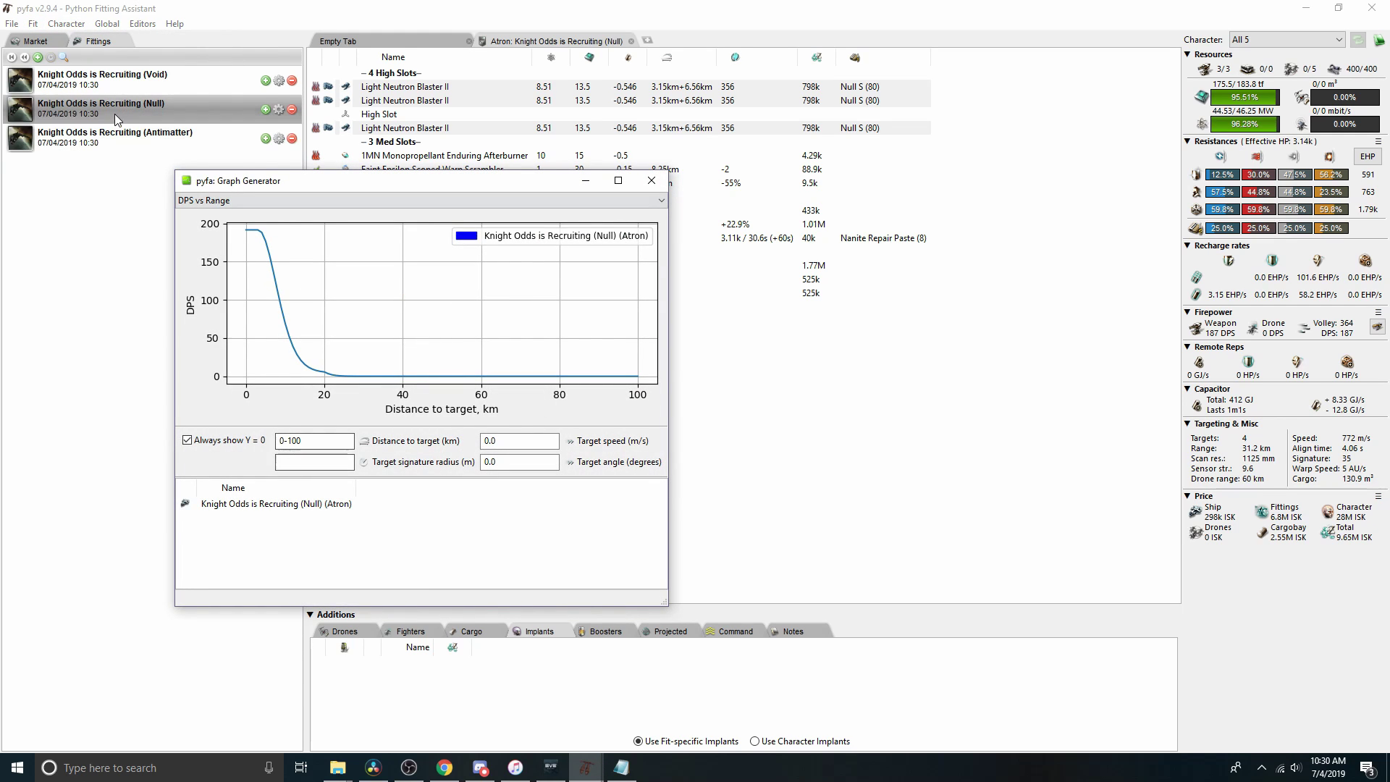
left_click_drag(111, 80, 321, 513)
left_click_drag(108, 137, 351, 559)
left_click(326, 439)
type("0-1")
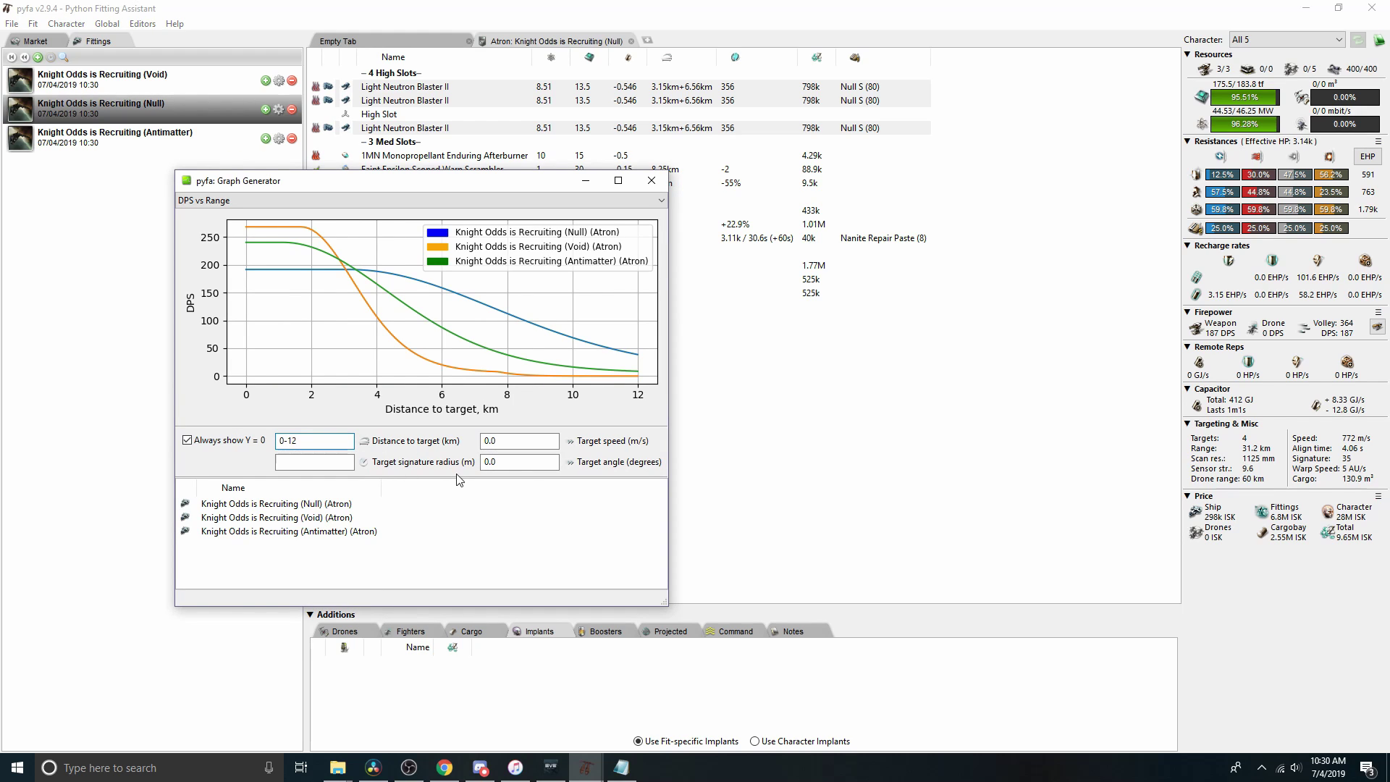